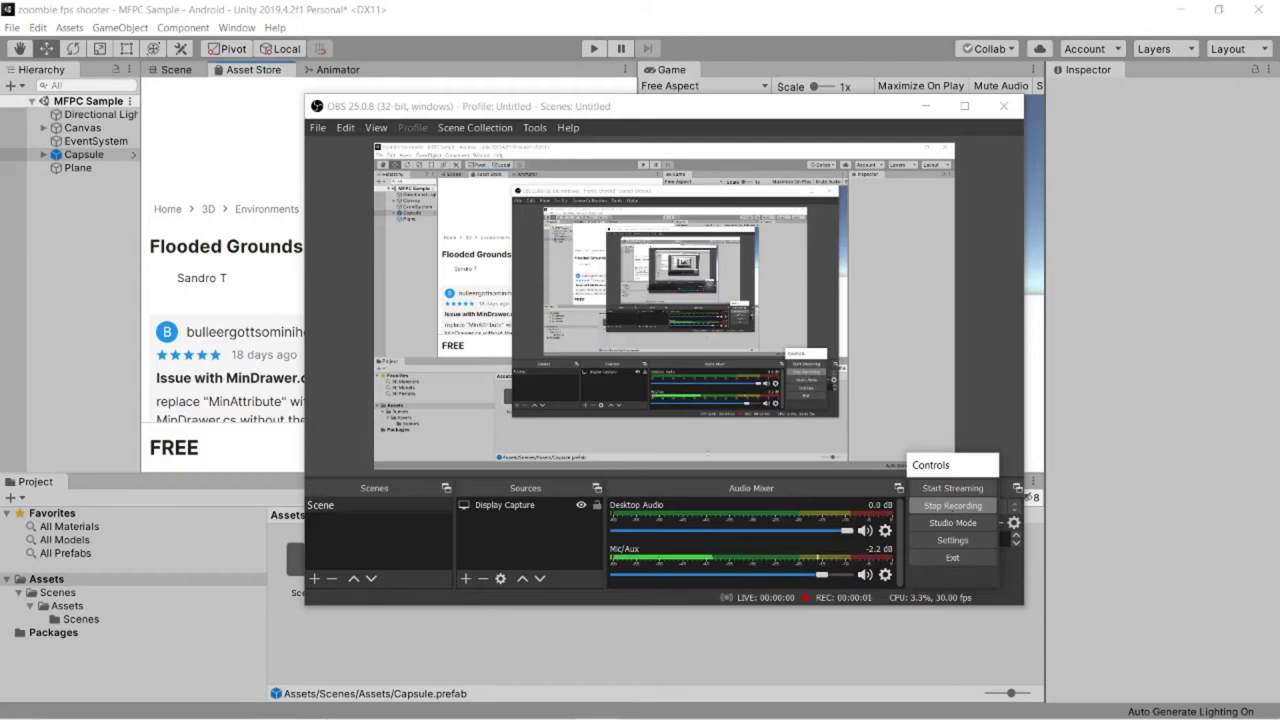
- Switch to Chrome and browse the Free3D list of free 3D models, previewing the Residential Building Set
click(594, 703)
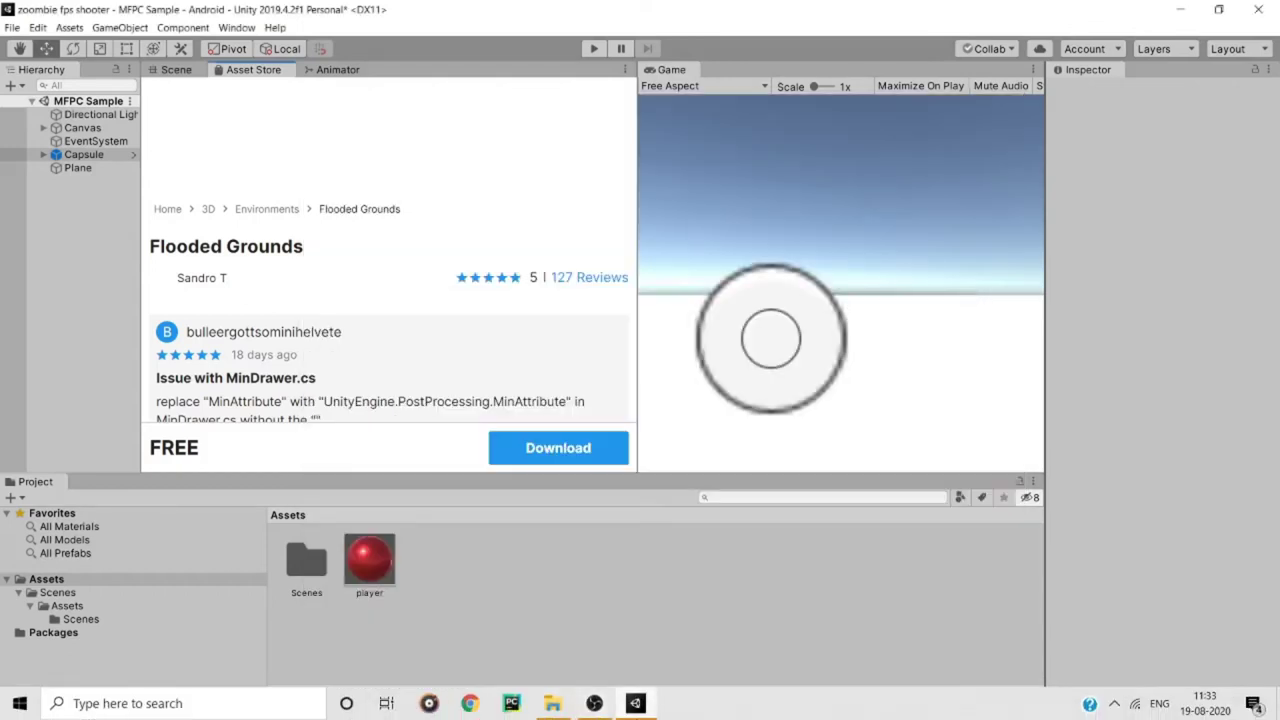
click(474, 705)
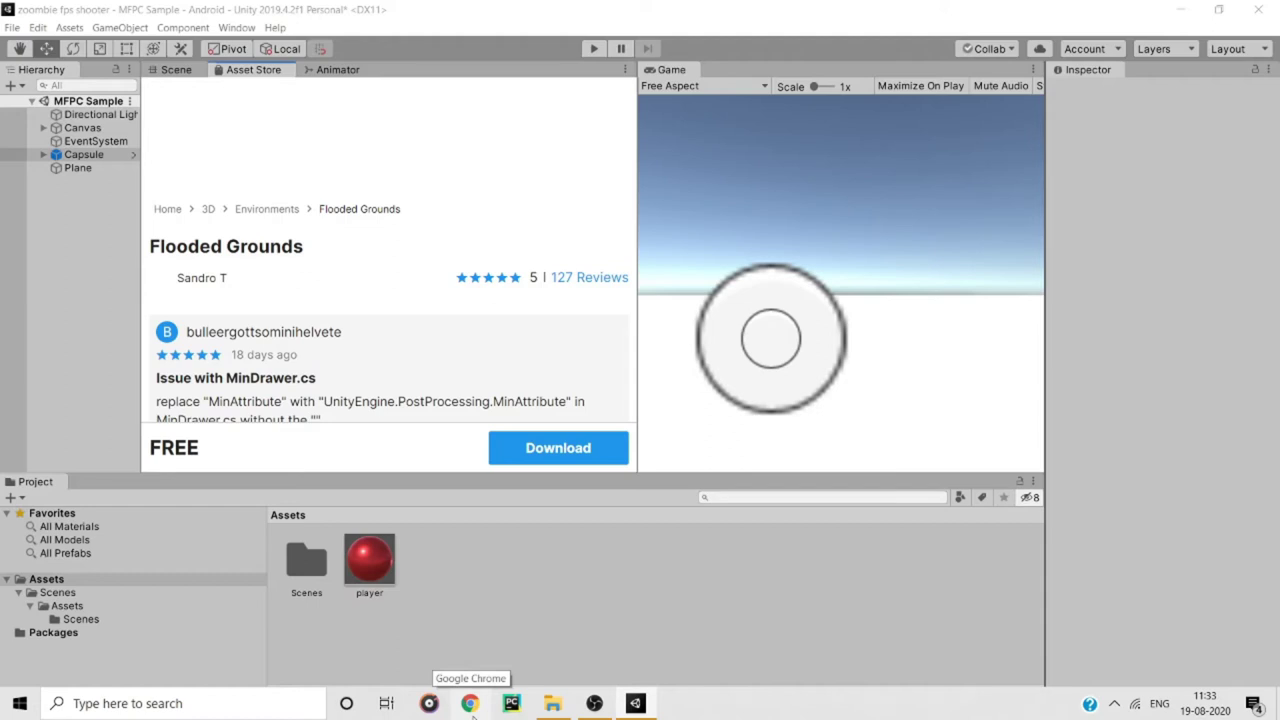
click(471, 705)
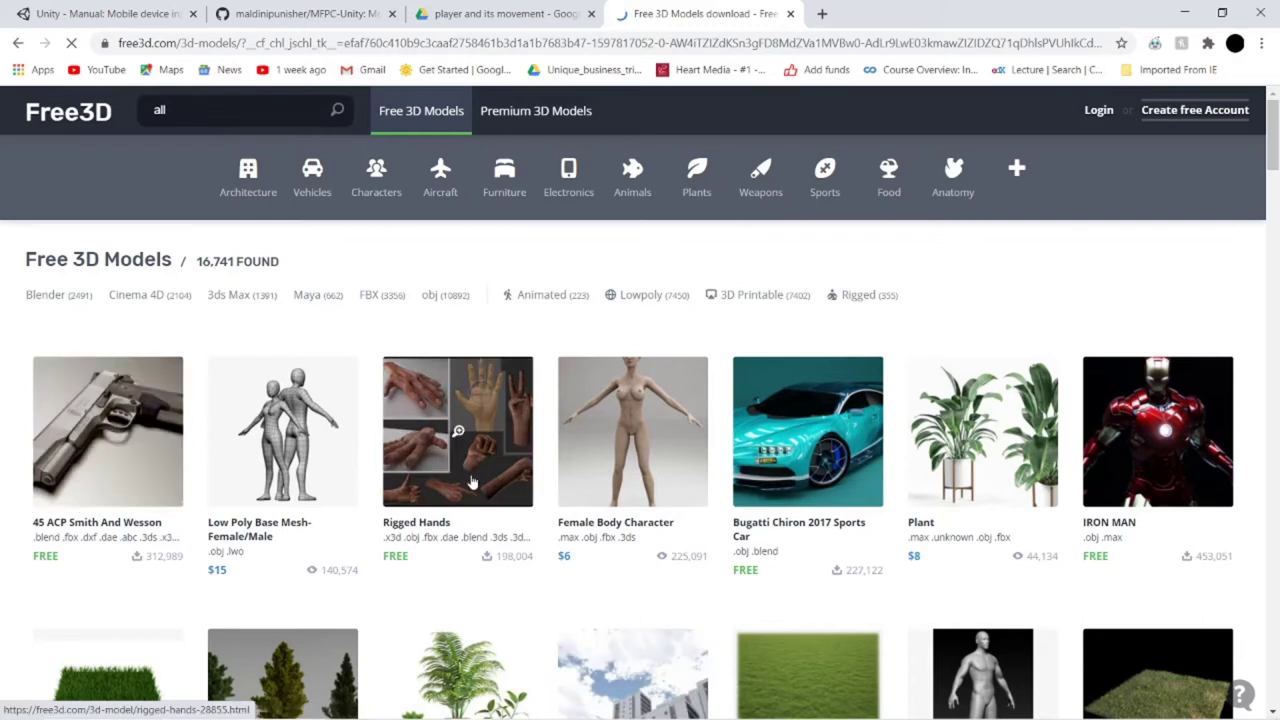
scroll(425, 598, down, 1)
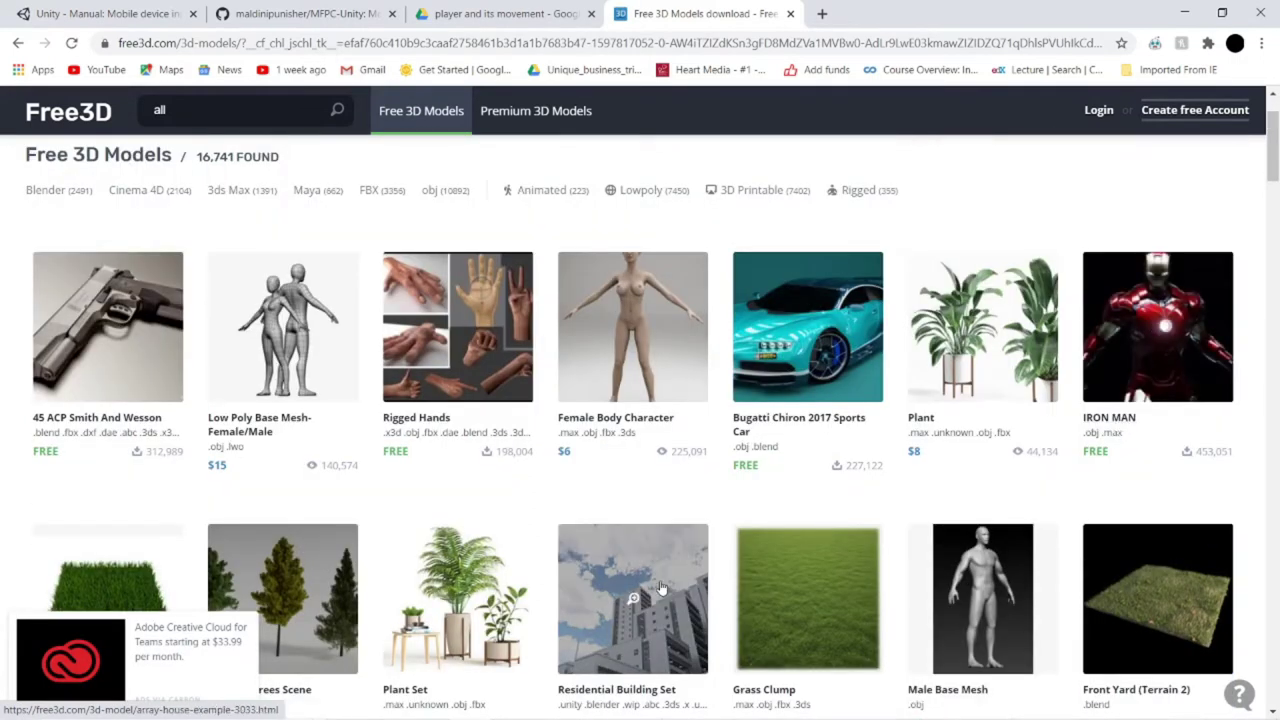
scroll(660, 588, down, 2)
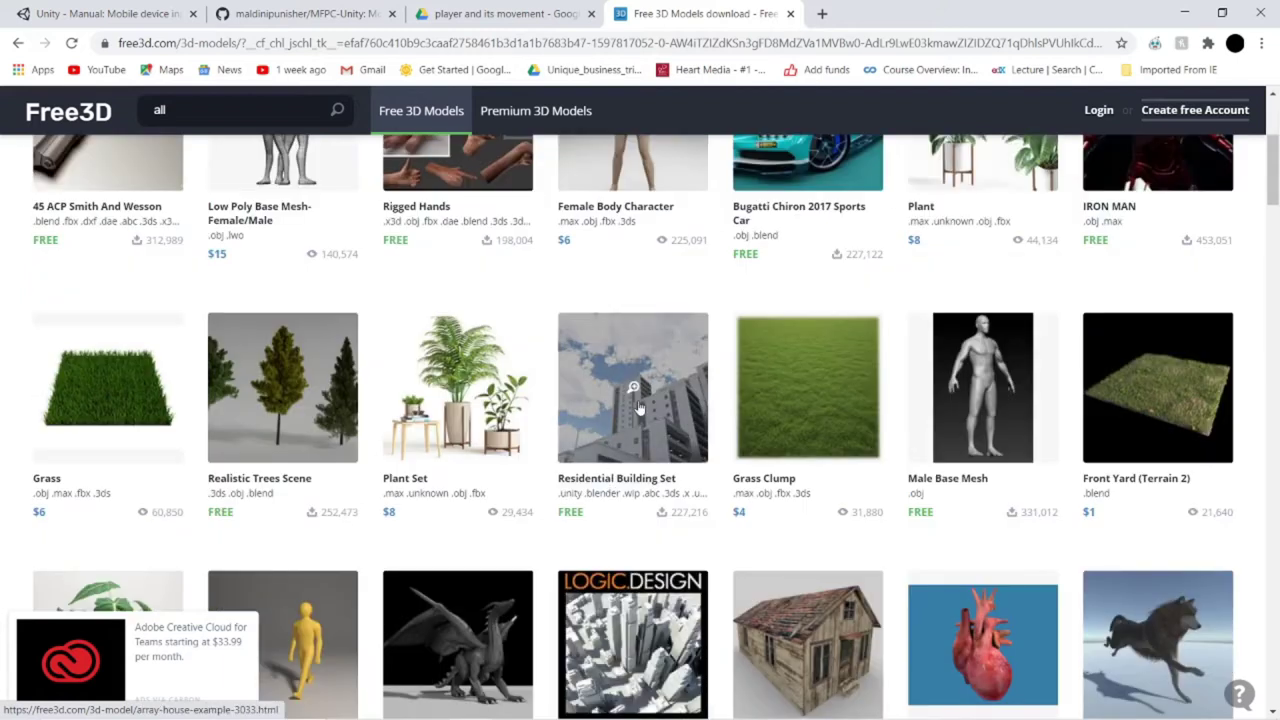
mouse_move(633, 397)
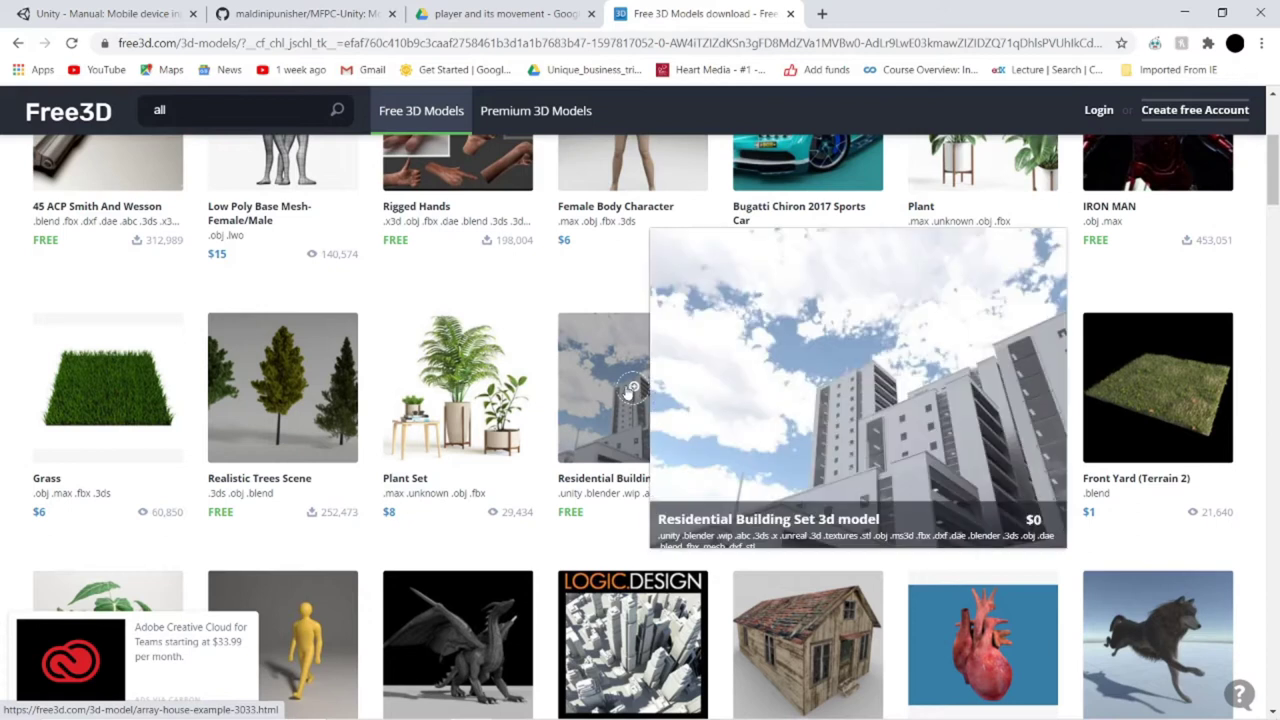
scroll(630, 392, down, 3)
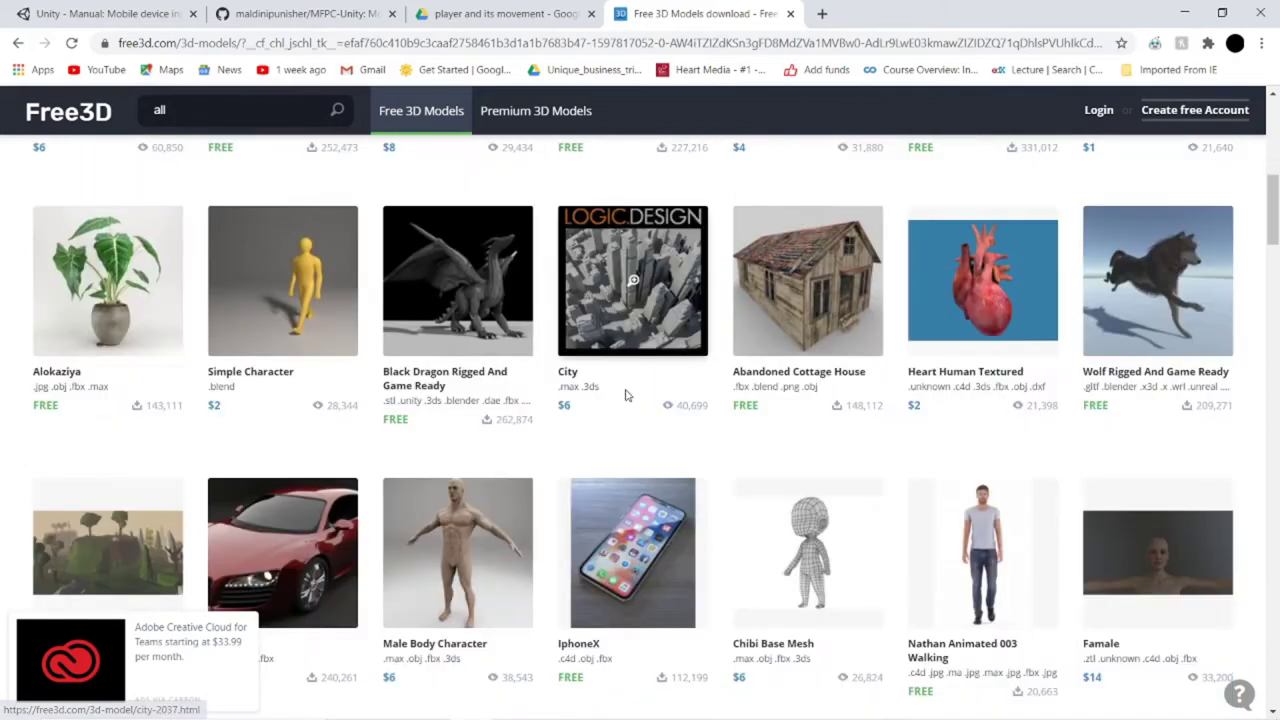
scroll(628, 395, down, 1)
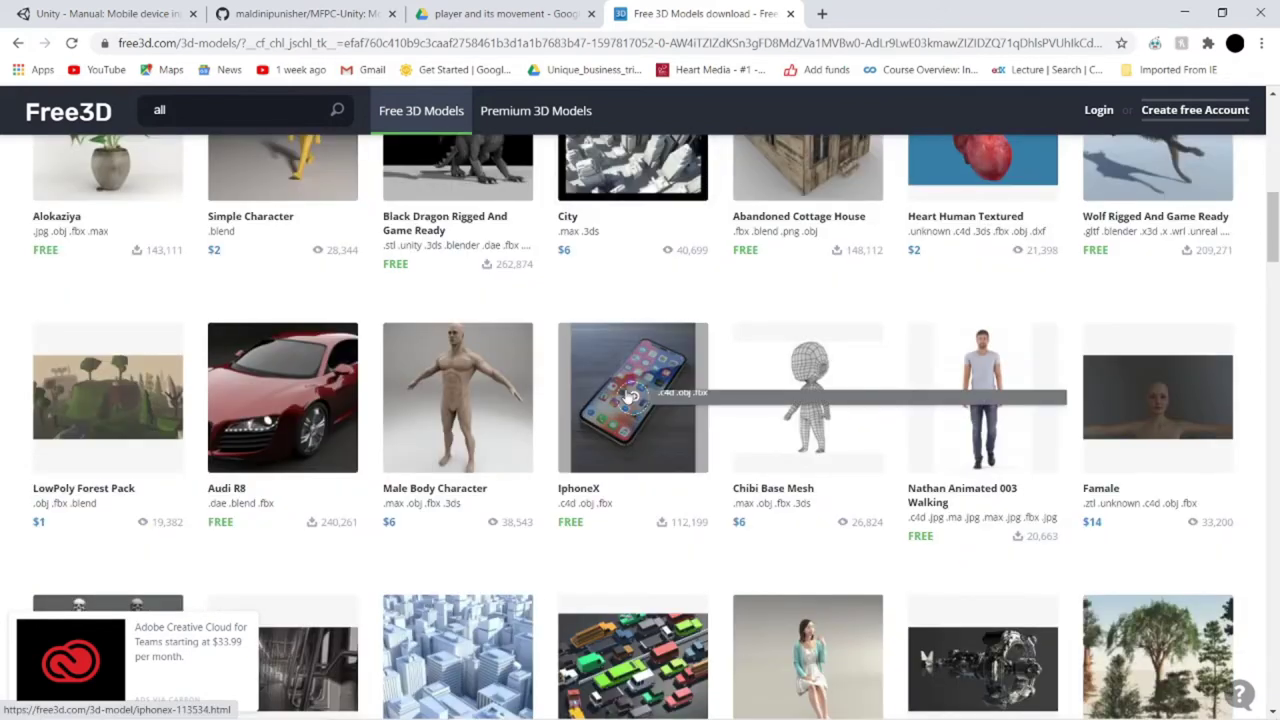
scroll(630, 395, down, 5)
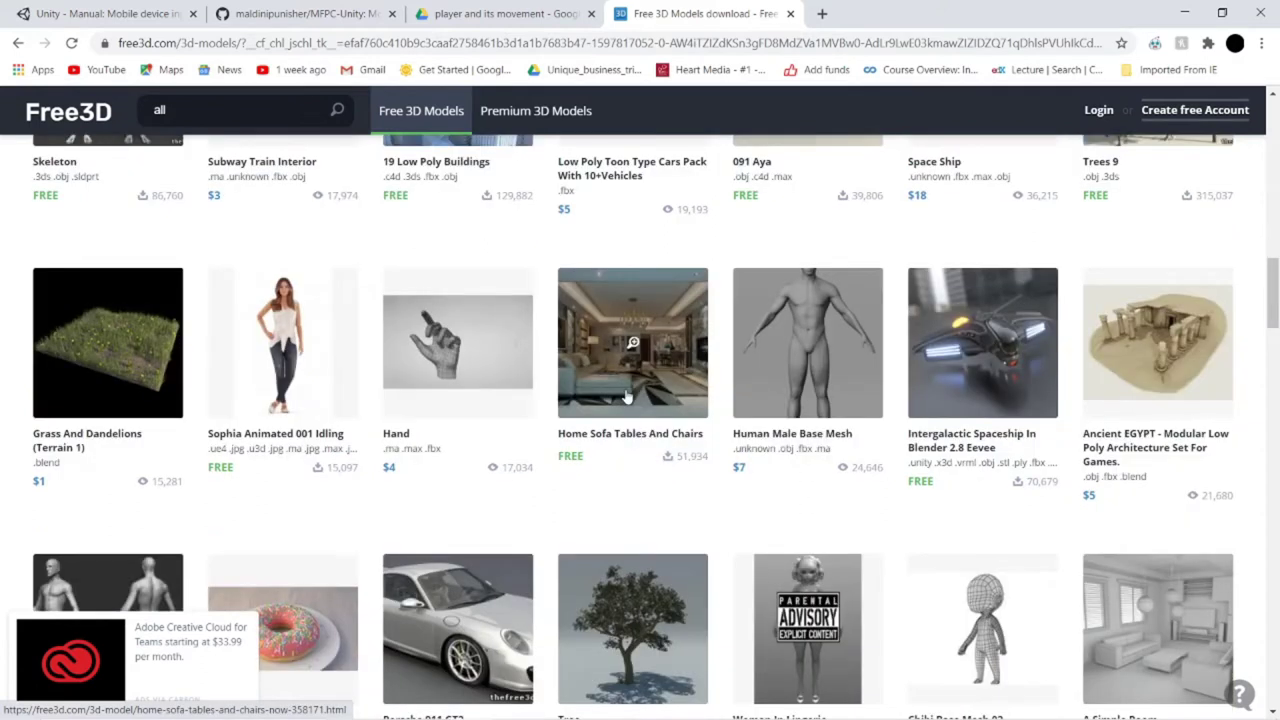
scroll(626, 397, down, 5)
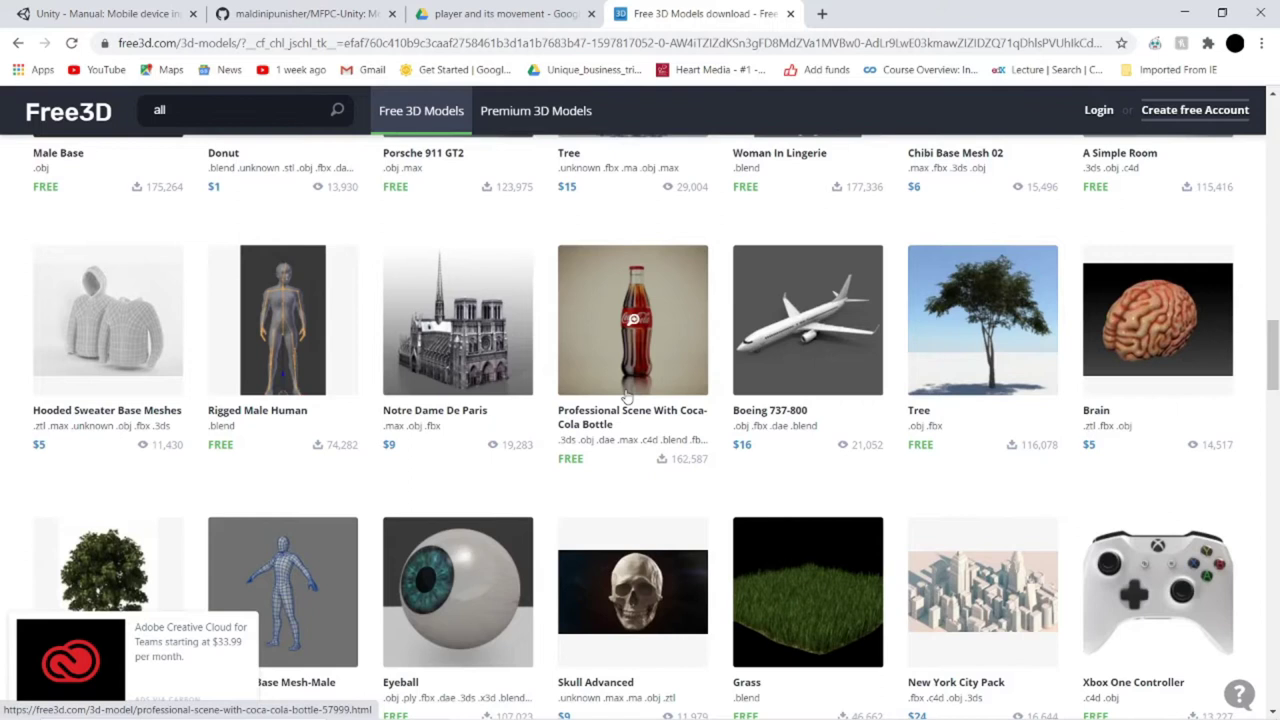
scroll(627, 395, down, 2)
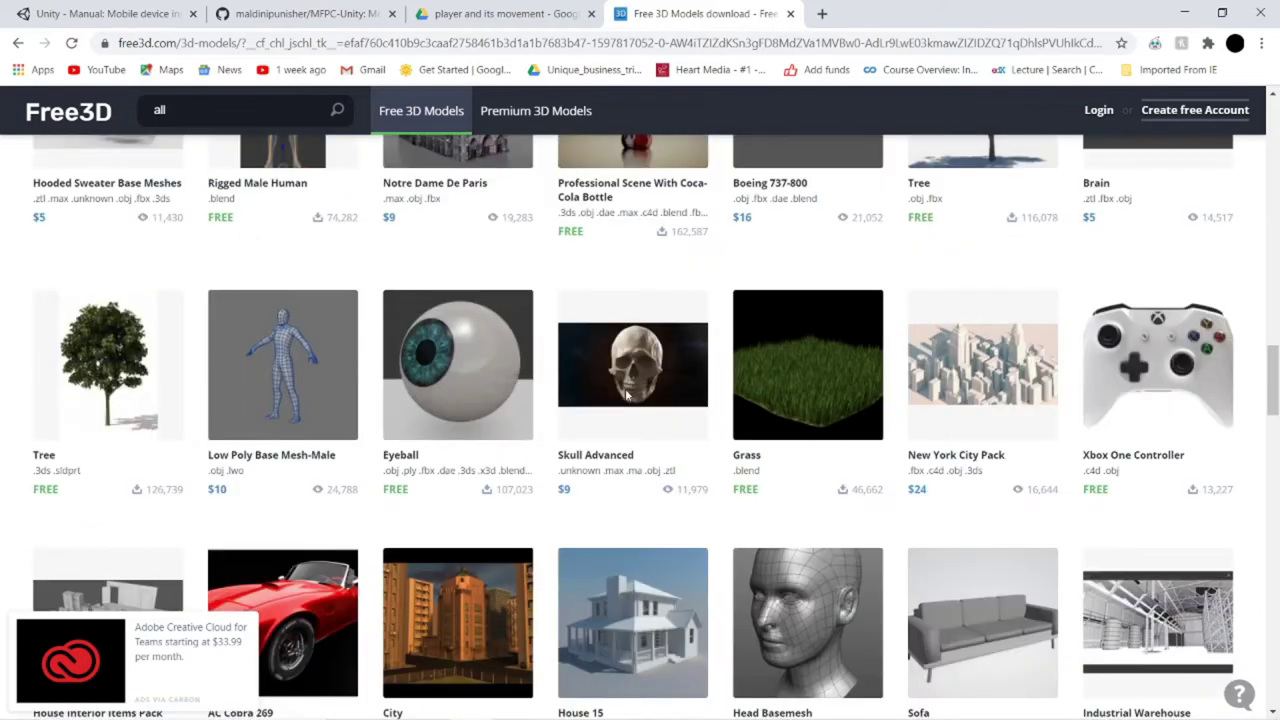
scroll(627, 395, down, 3)
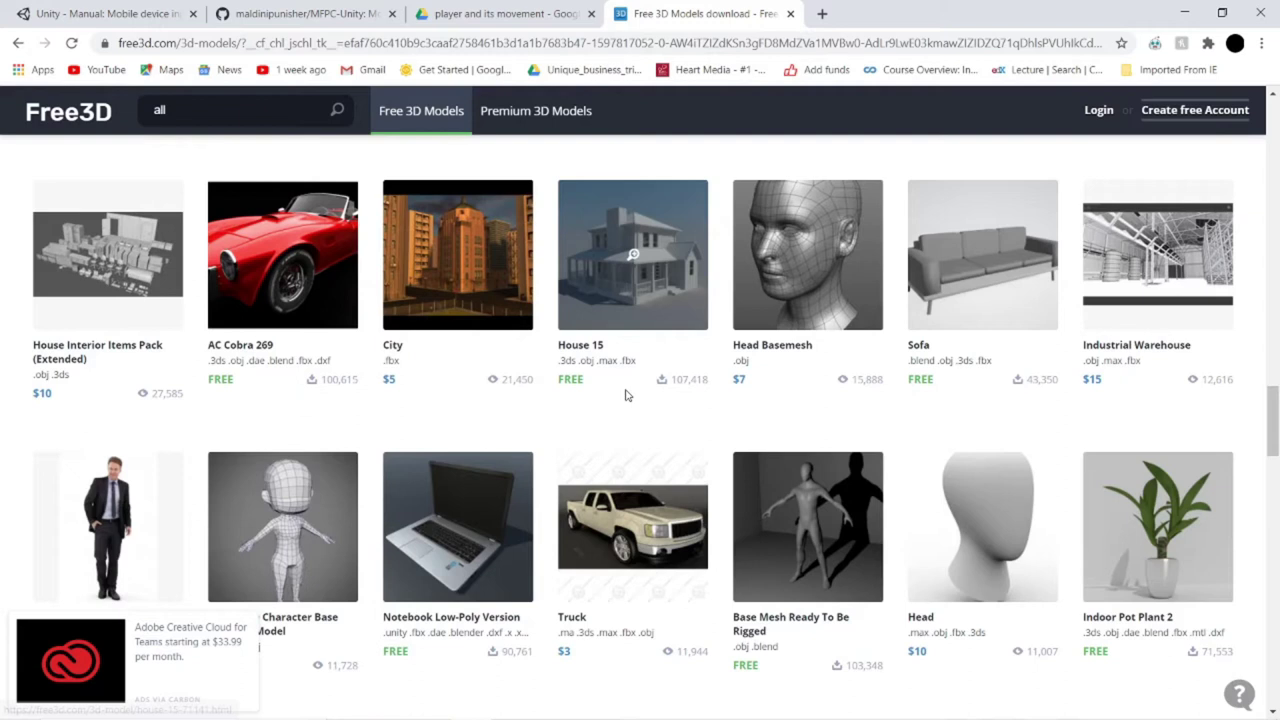
scroll(627, 395, down, 5)
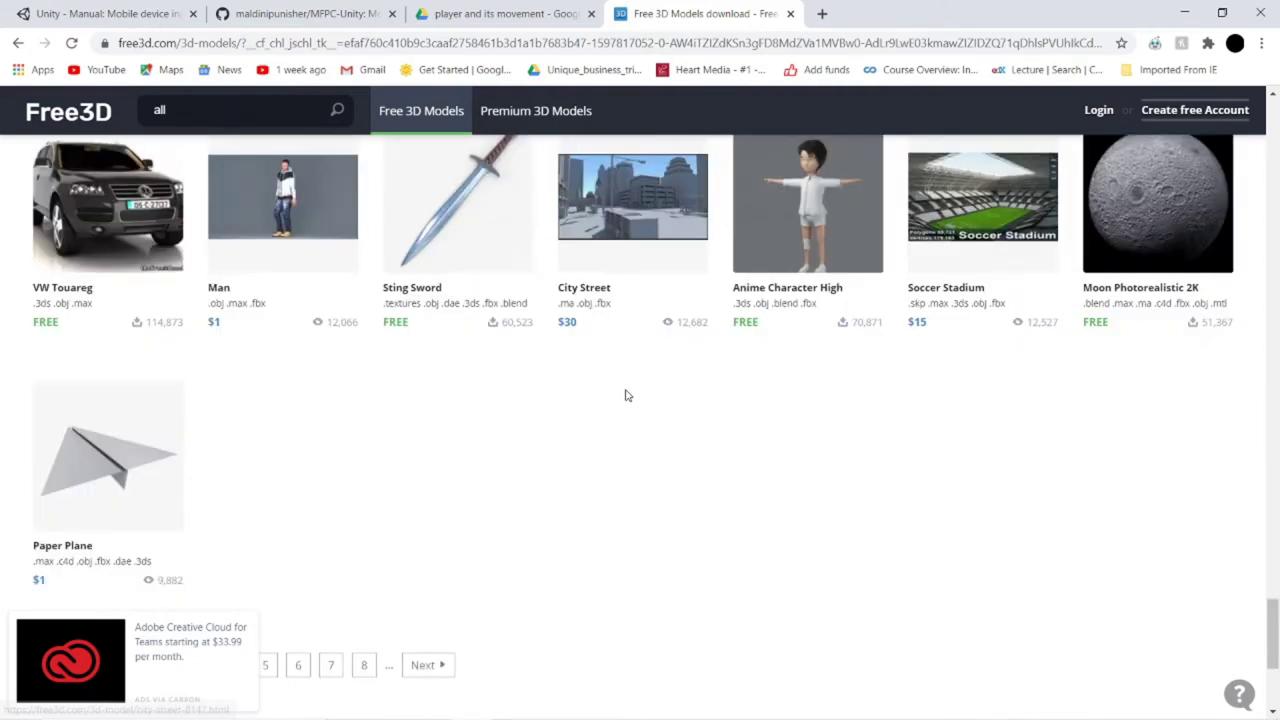
scroll(610, 550, up, 20)
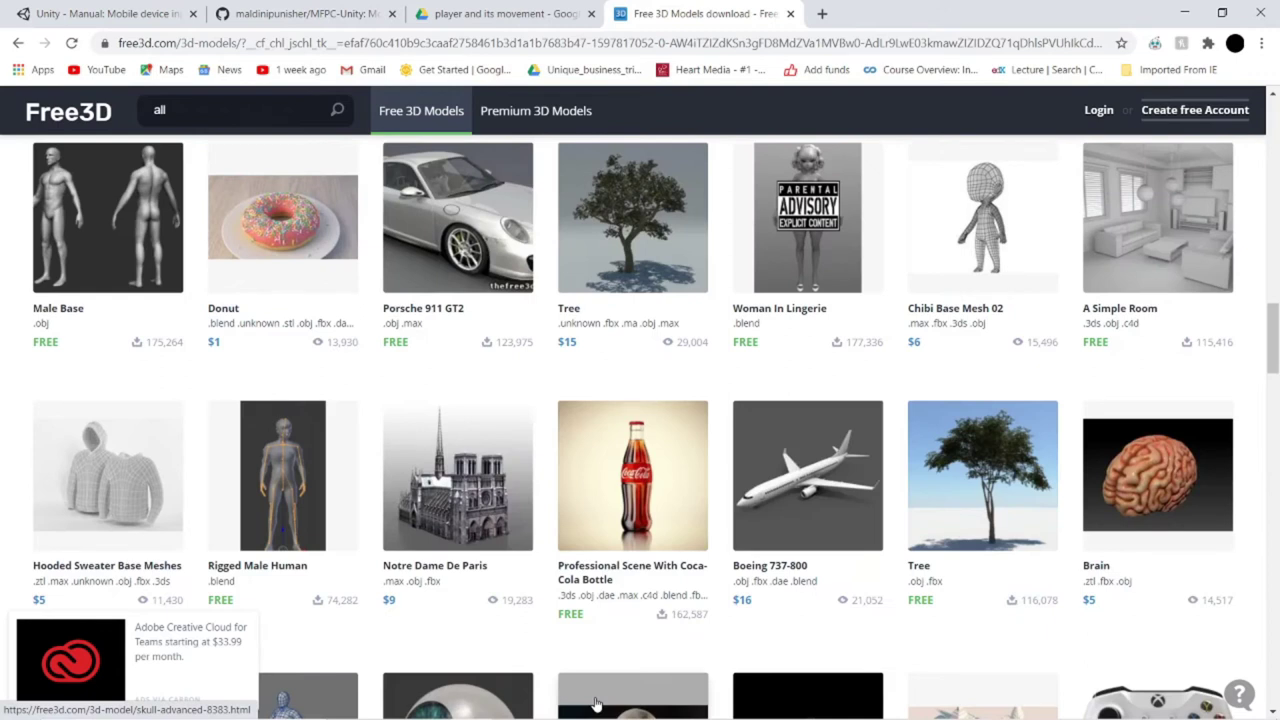
- Switch to File Explorer and open the joysytick folder inside the unity folder on New Volume (F:)
key(alt+Tab)
click(683, 558)
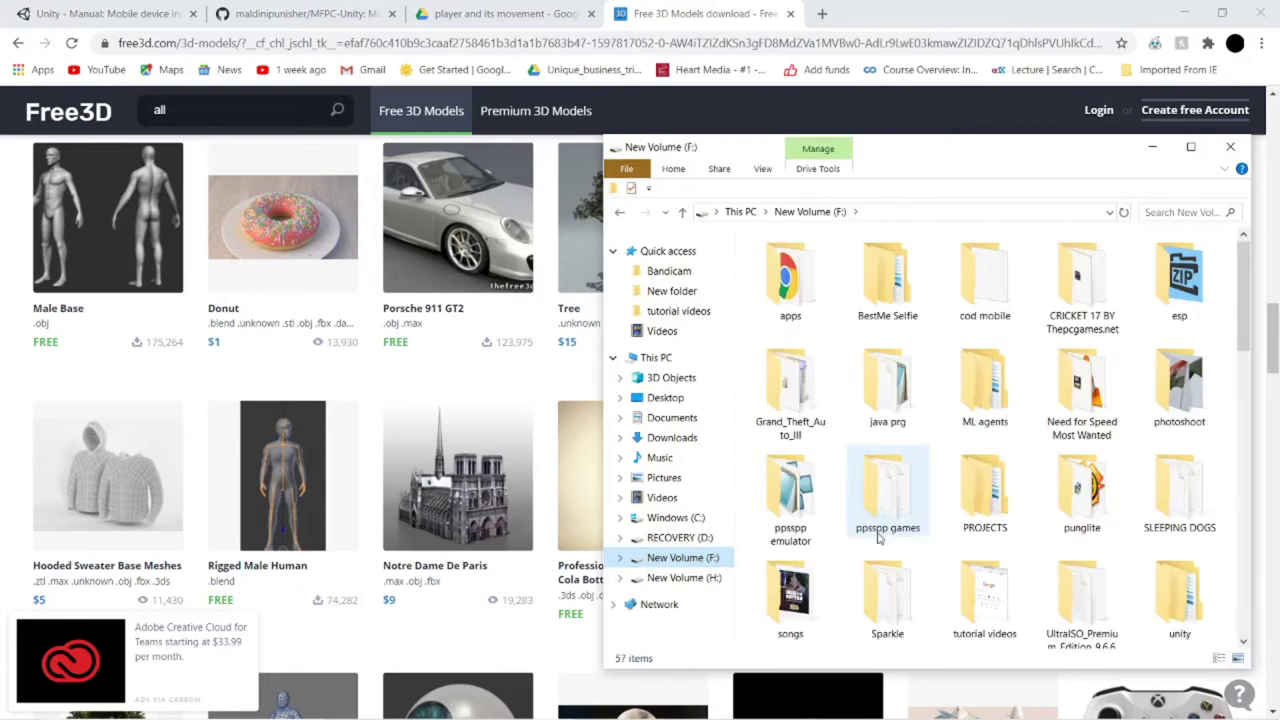
key(u)
key(n)
key(Return)
double_click(803, 373)
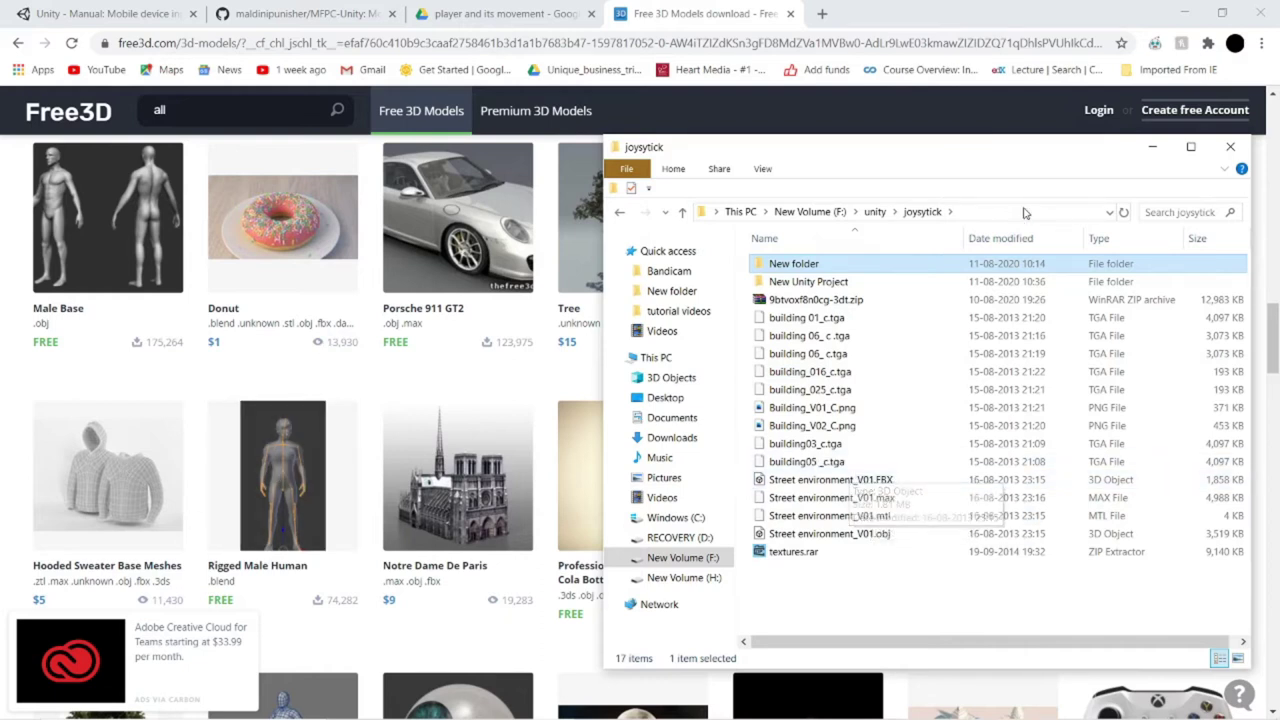
- Import the Street environment_V01.obj model from the joysytick folder into the Unity project's Assets folder
drag(1001, 160, 801, 148)
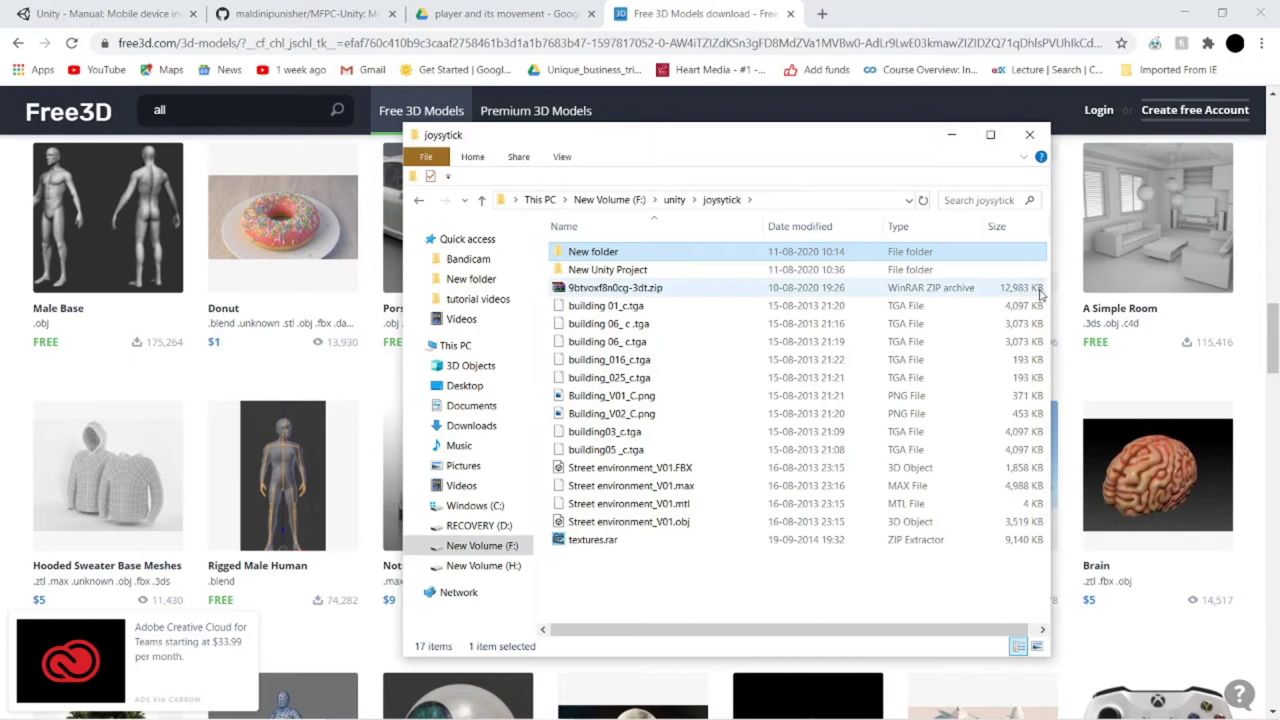
drag(1050, 290, 1128, 285)
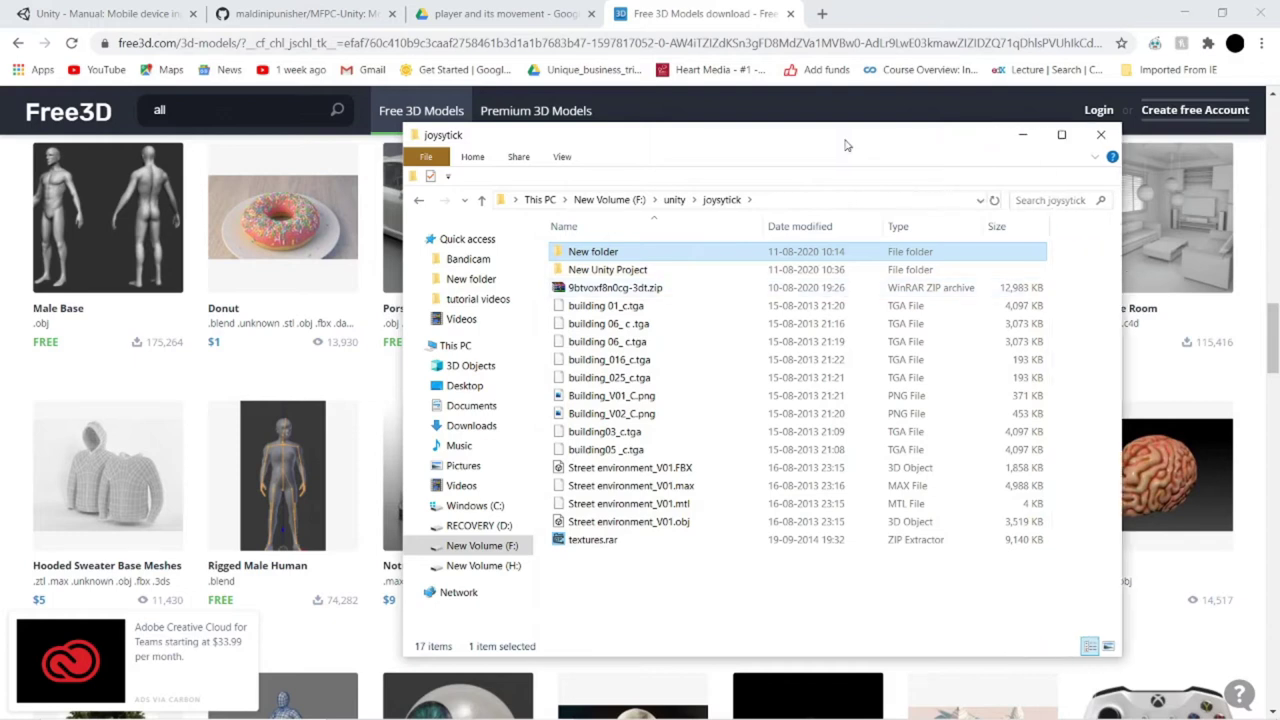
drag(846, 143, 635, 143)
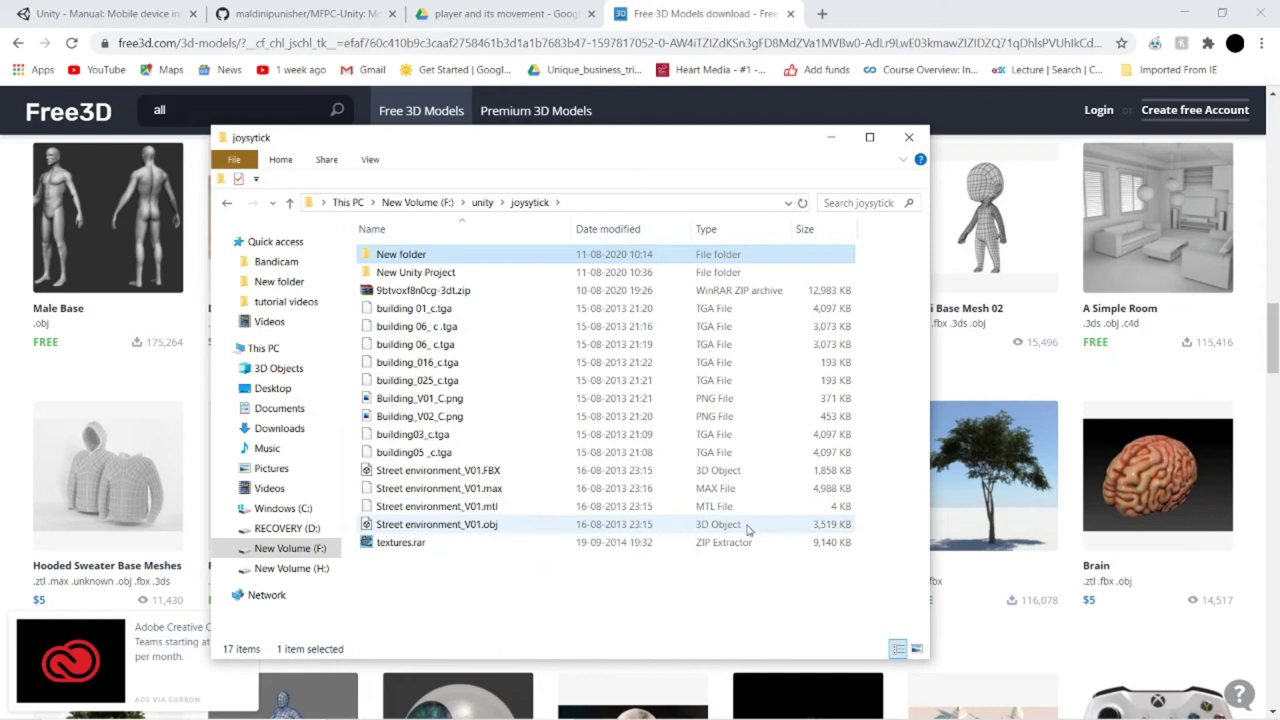
click(507, 525)
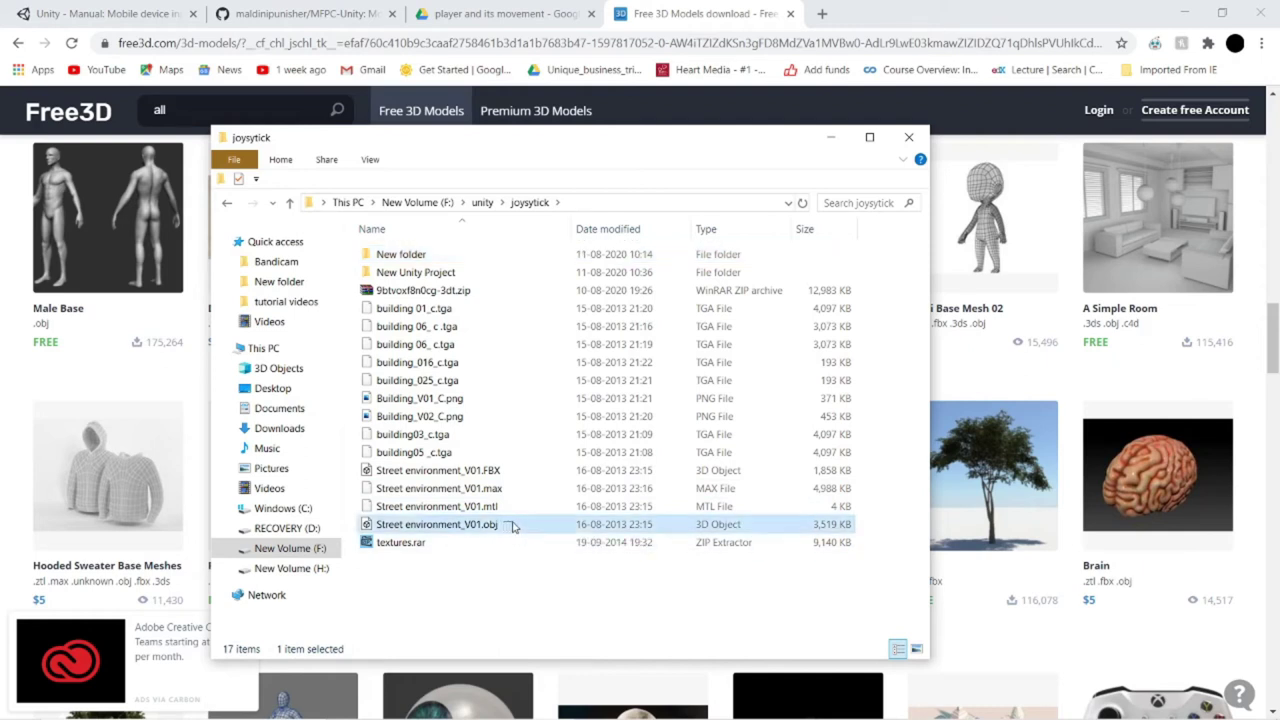
shift+click(545, 543)
click(520, 528)
drag(520, 528, 476, 604)
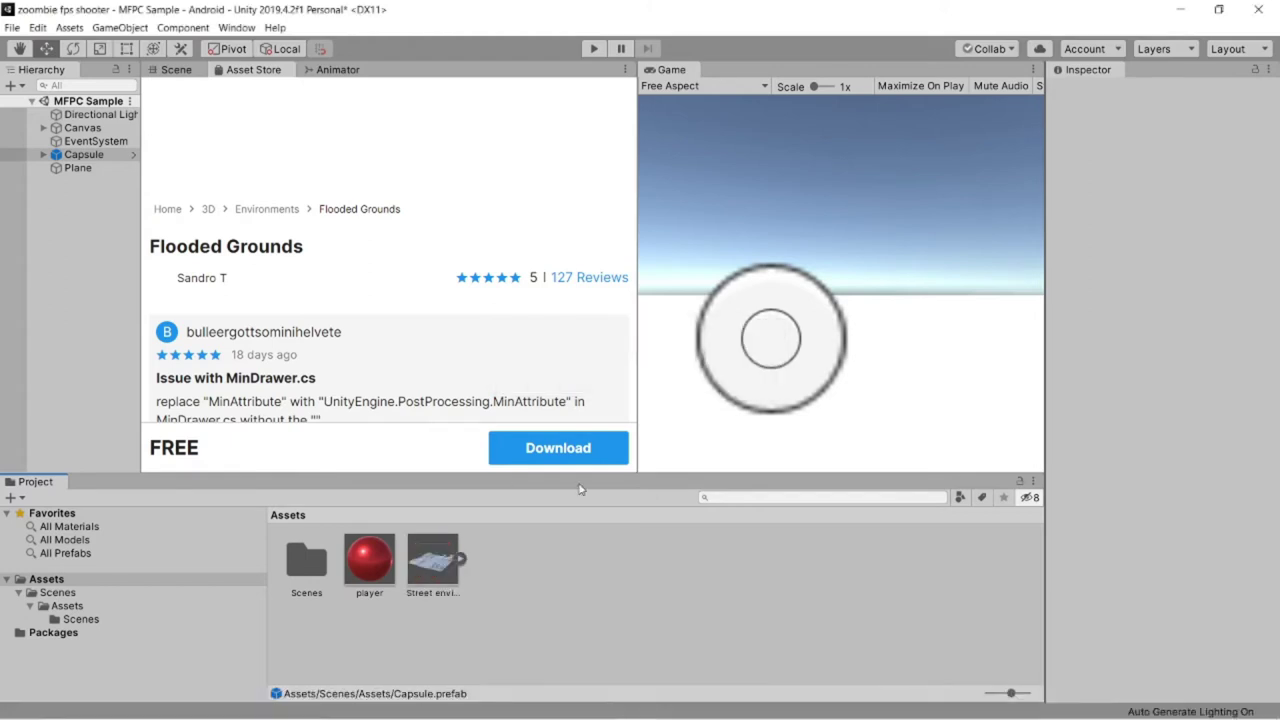
- Place the imported Street environment model in the scene and delete the Plane object
click(170, 70)
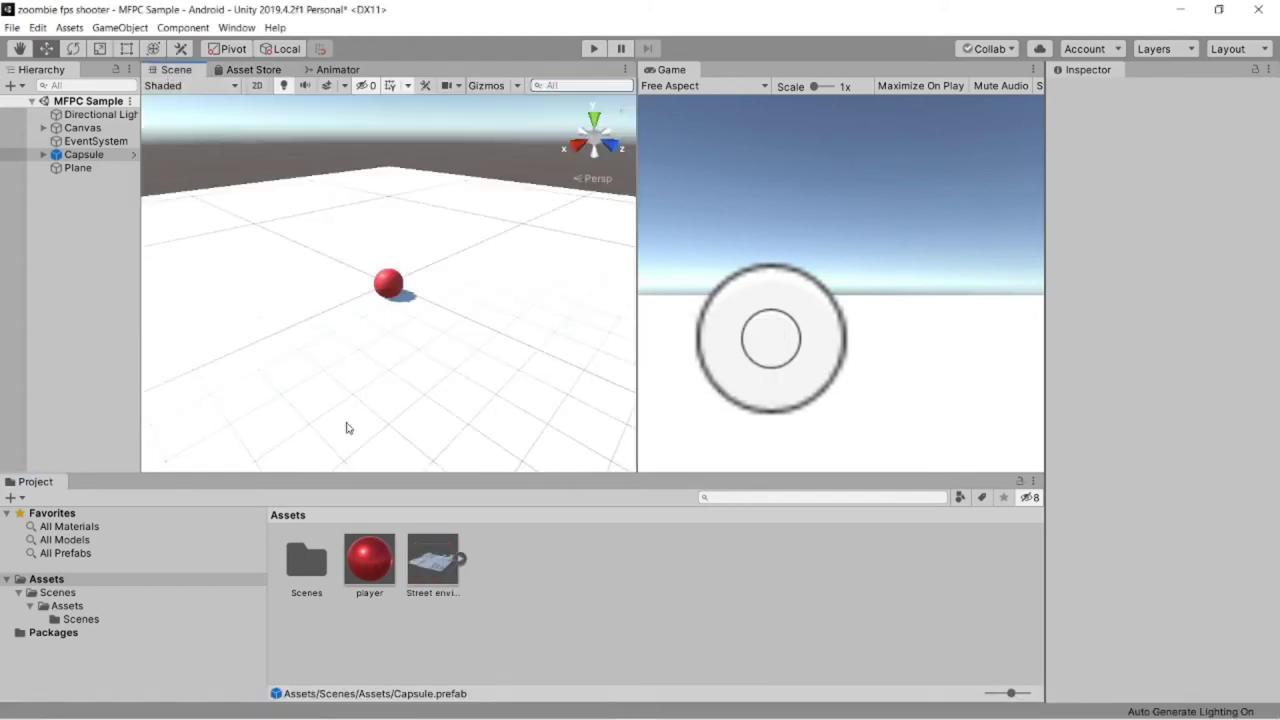
click(461, 560)
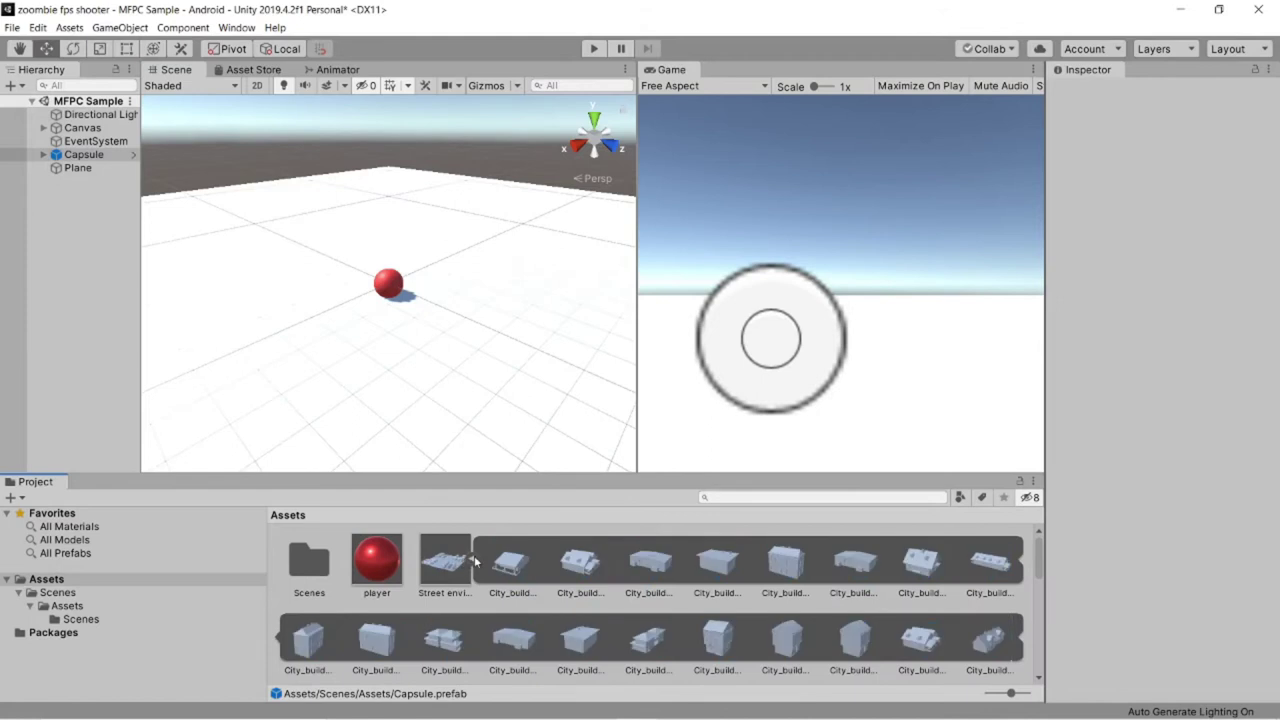
click(474, 560)
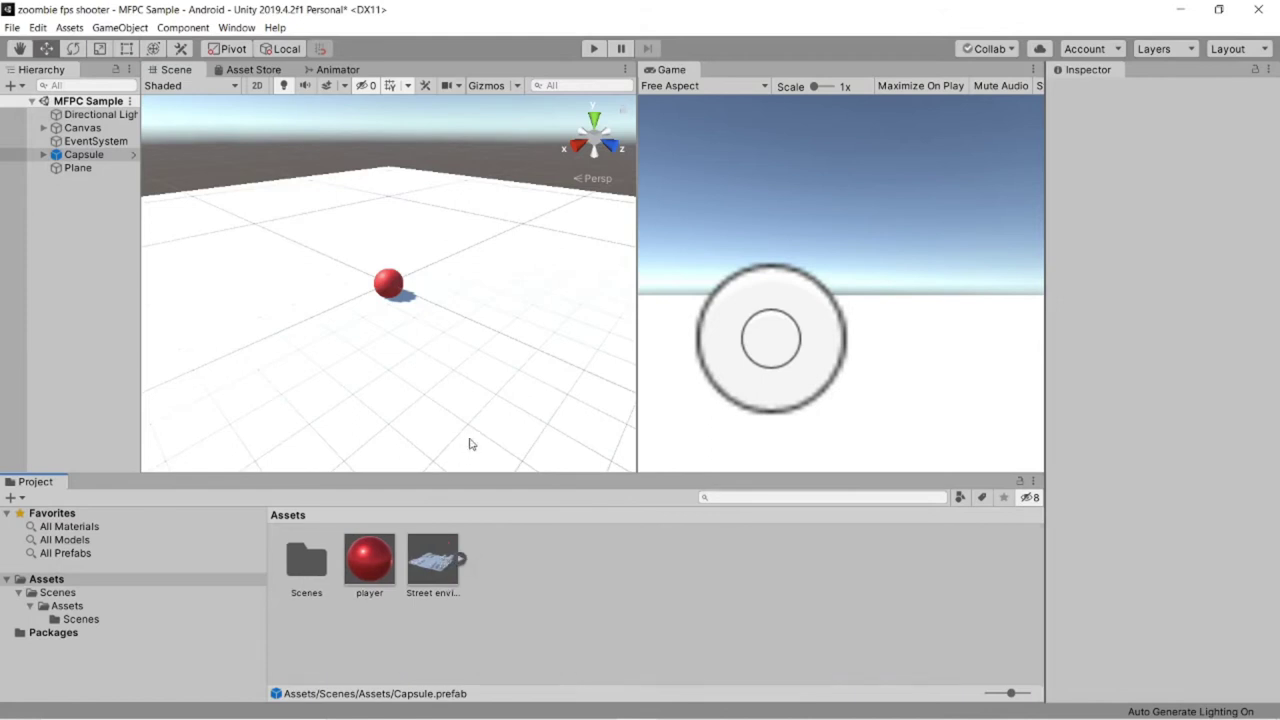
scroll(470, 444, down, 6)
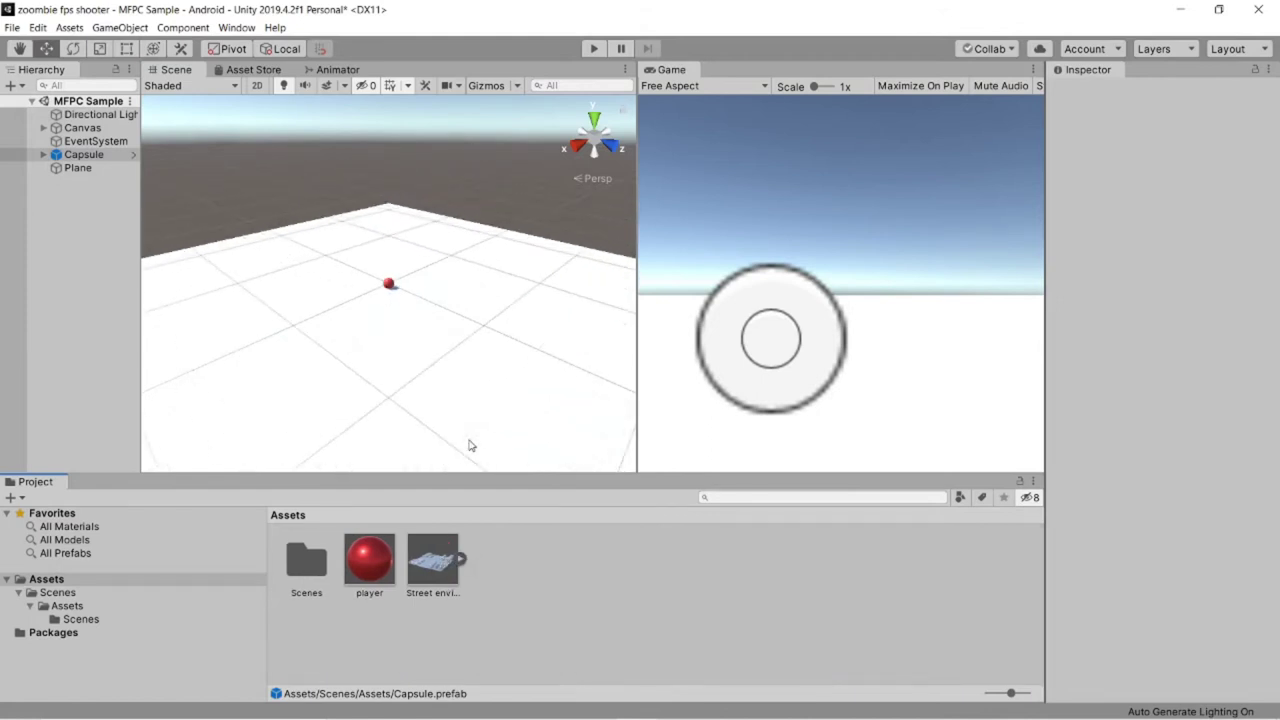
drag(432, 562, 525, 332)
click(77, 184)
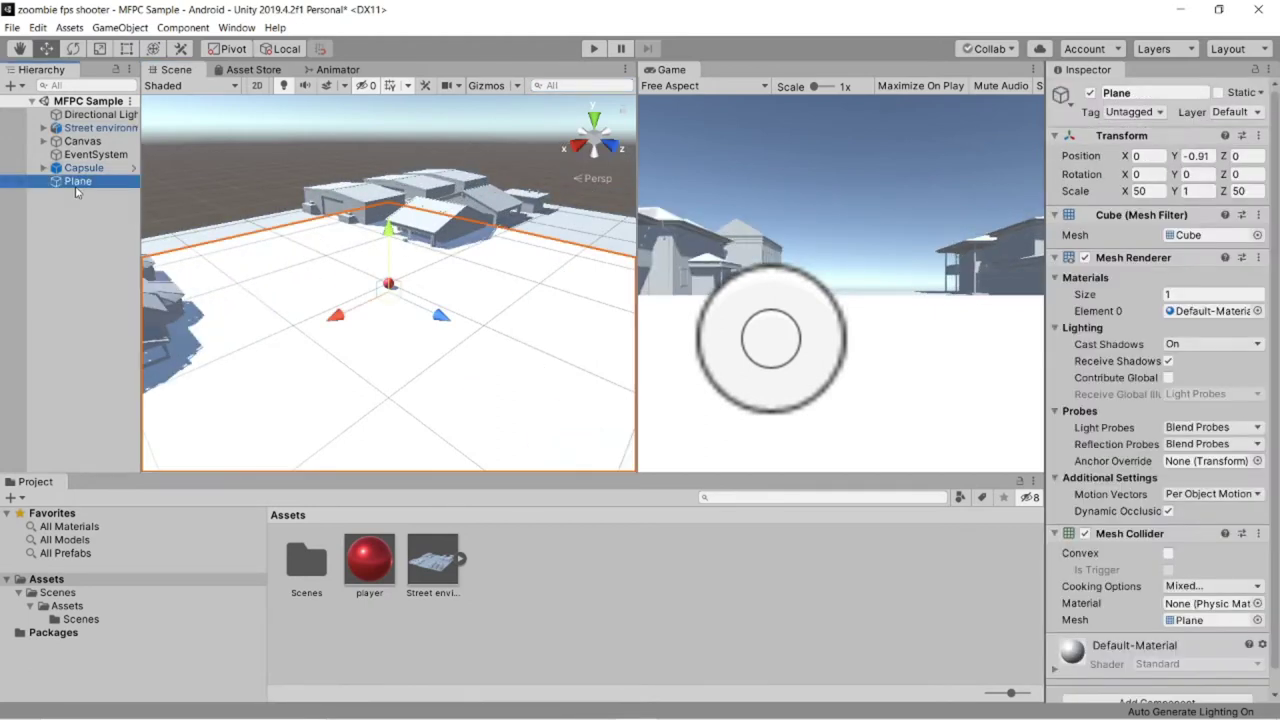
key(Delete)
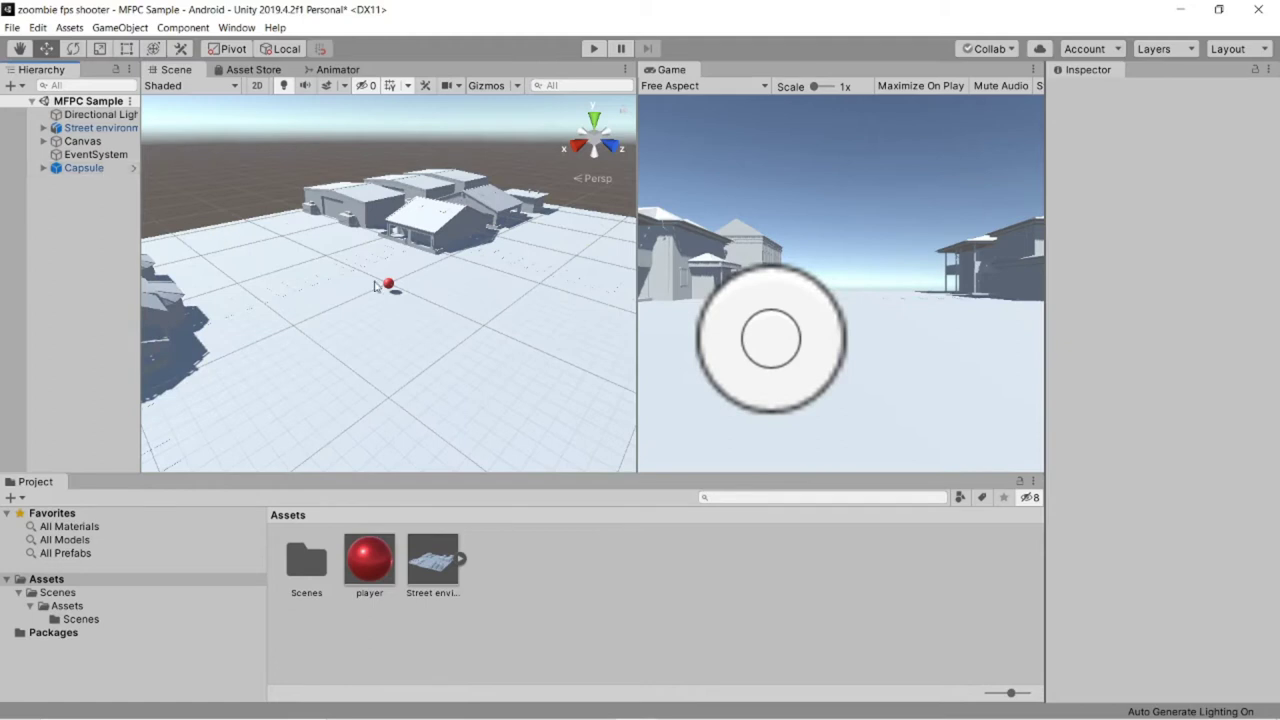
- Examine the placed street environment from several distances and expand its child objects in a widened Hierarchy
scroll(539, 368, down, 5)
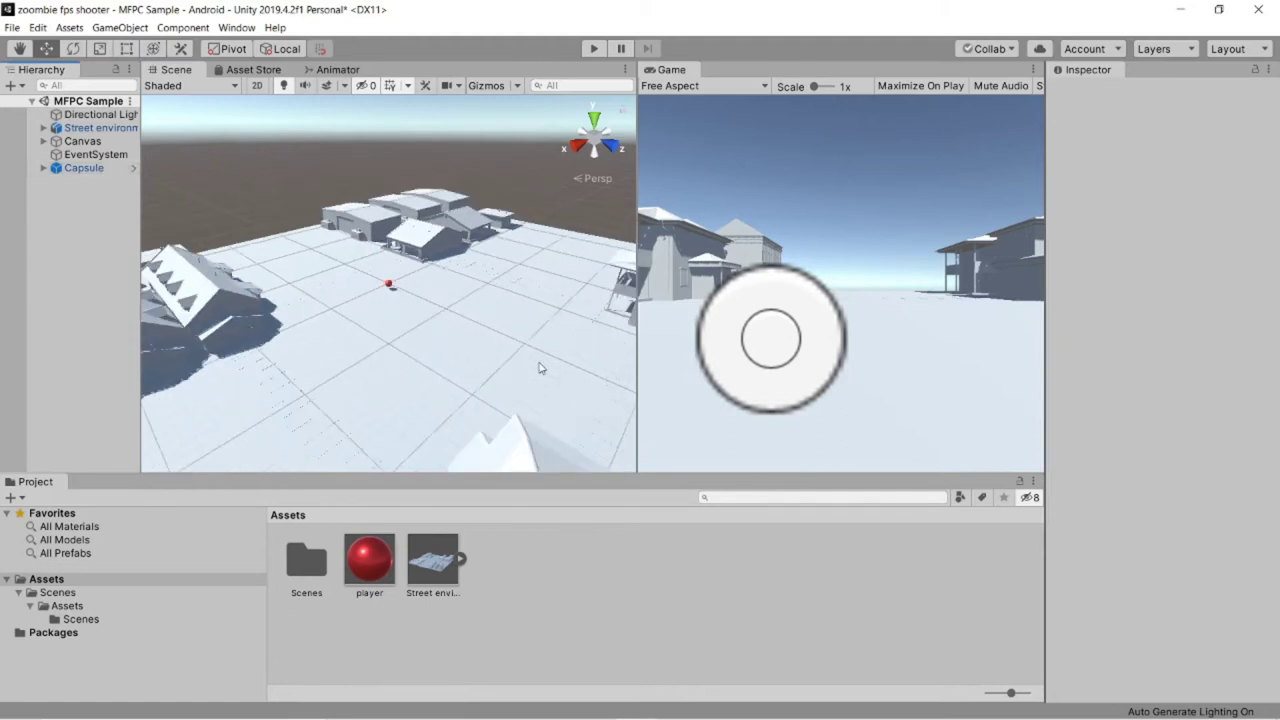
scroll(539, 368, down, 4)
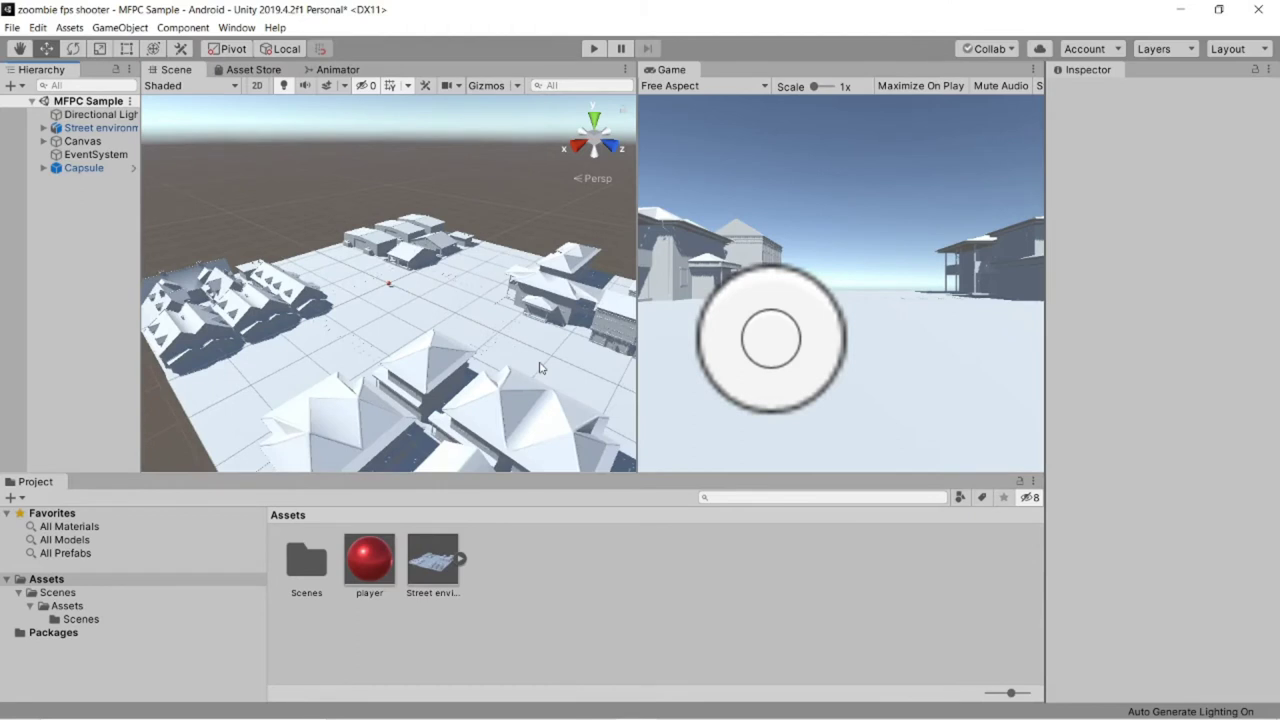
scroll(539, 368, up, 5)
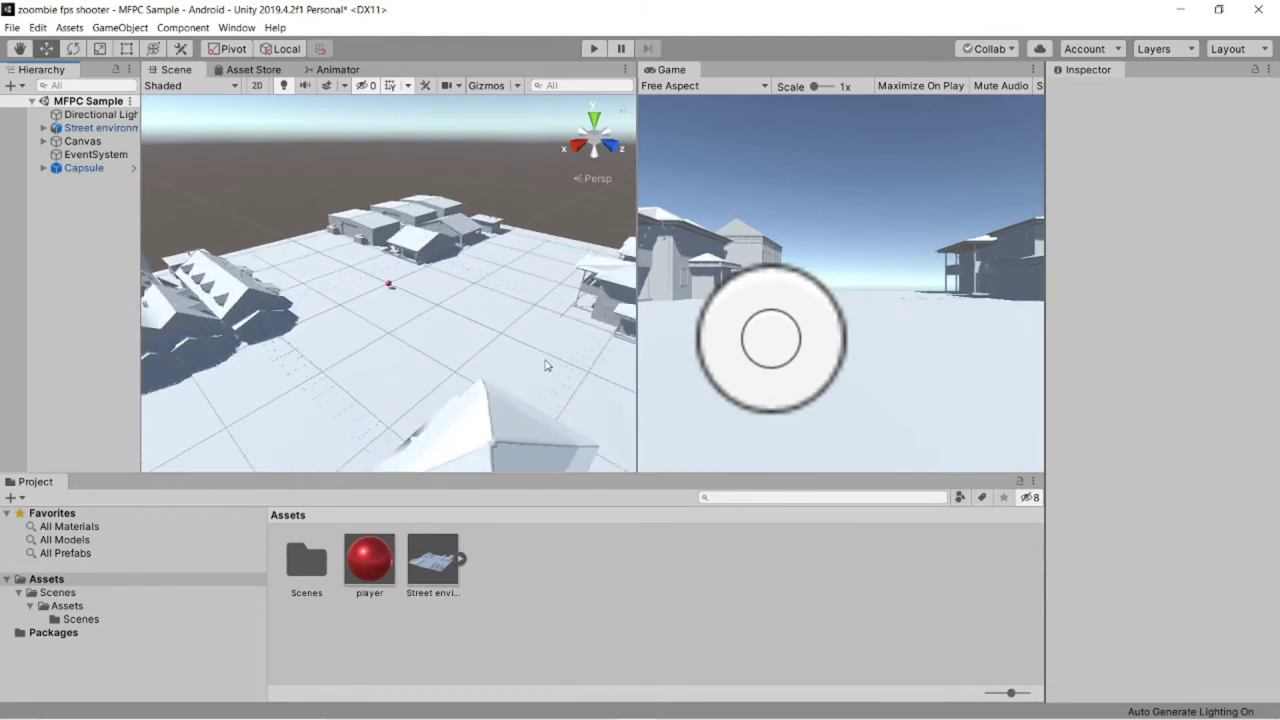
scroll(545, 365, up, 1)
scroll(545, 365, up, 1)
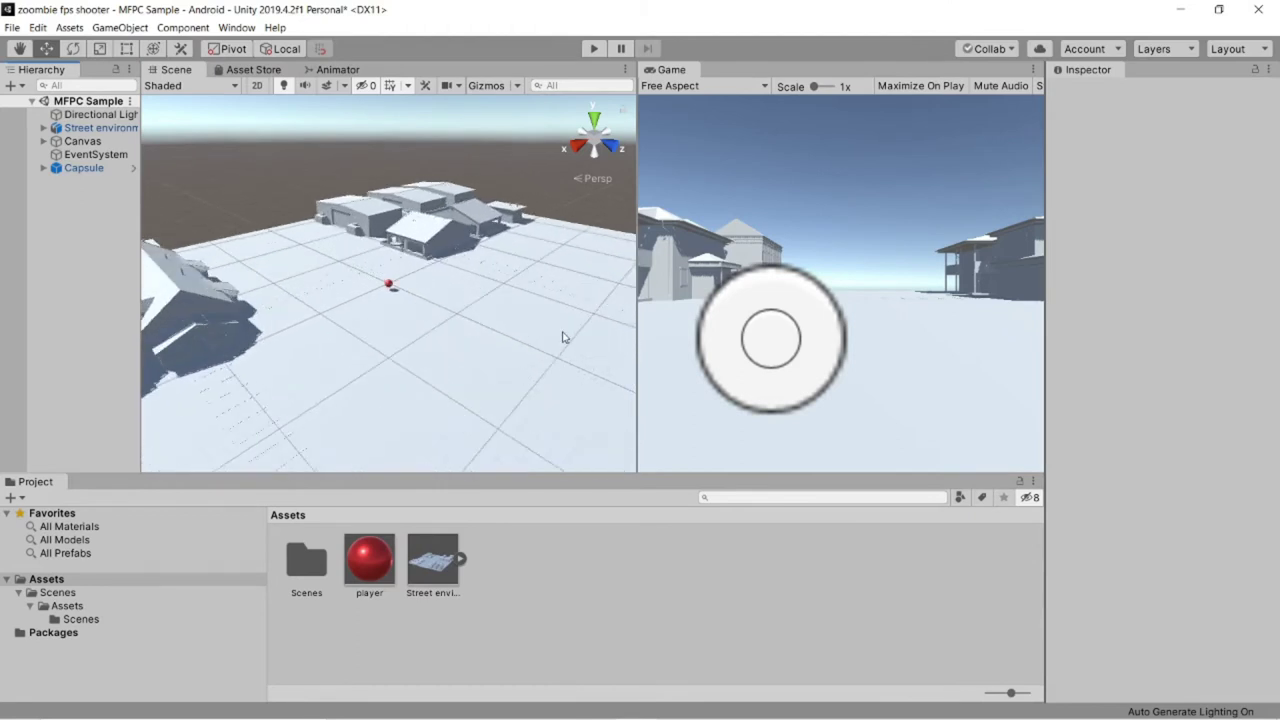
alt+drag(562, 337, 450, 563)
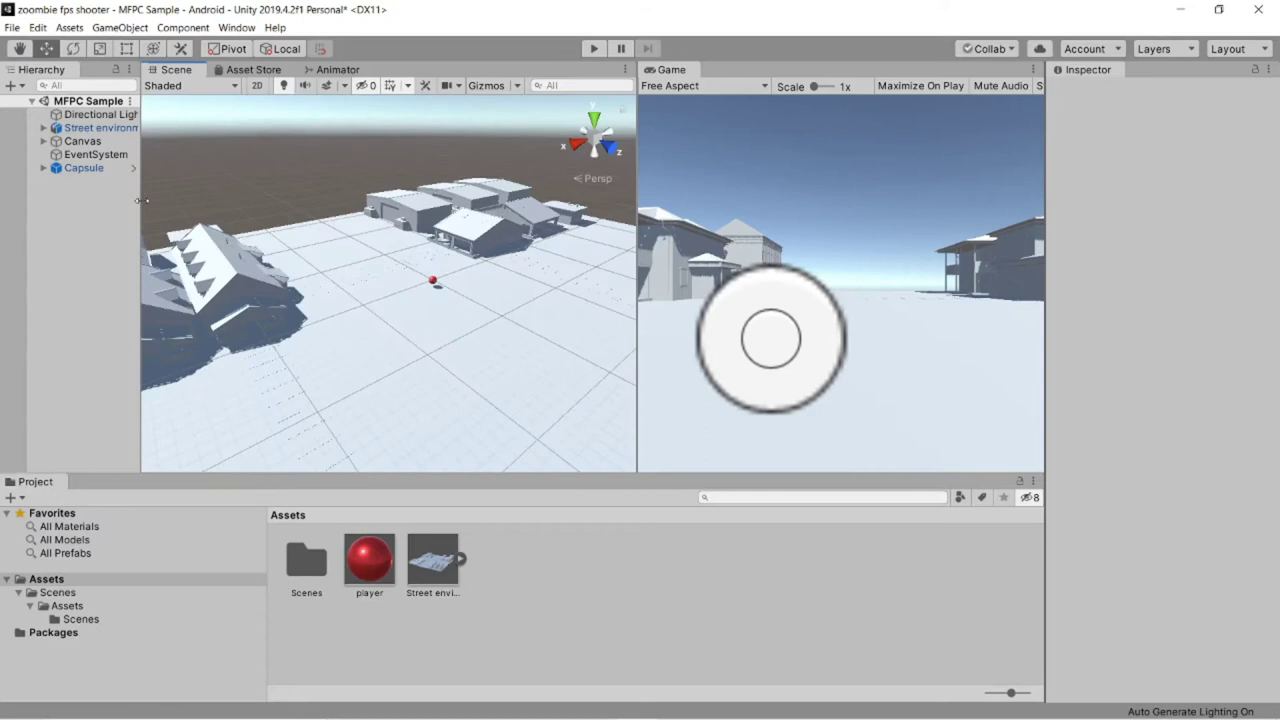
drag(139, 201, 176, 201)
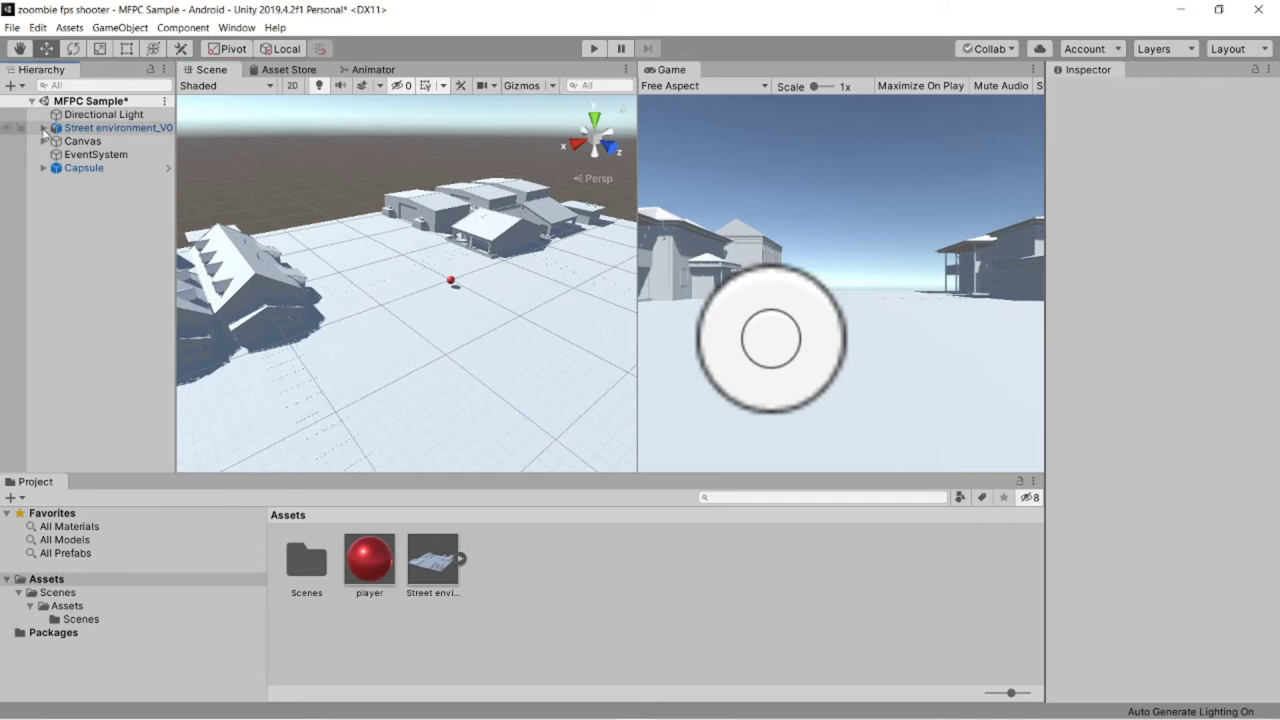
click(44, 128)
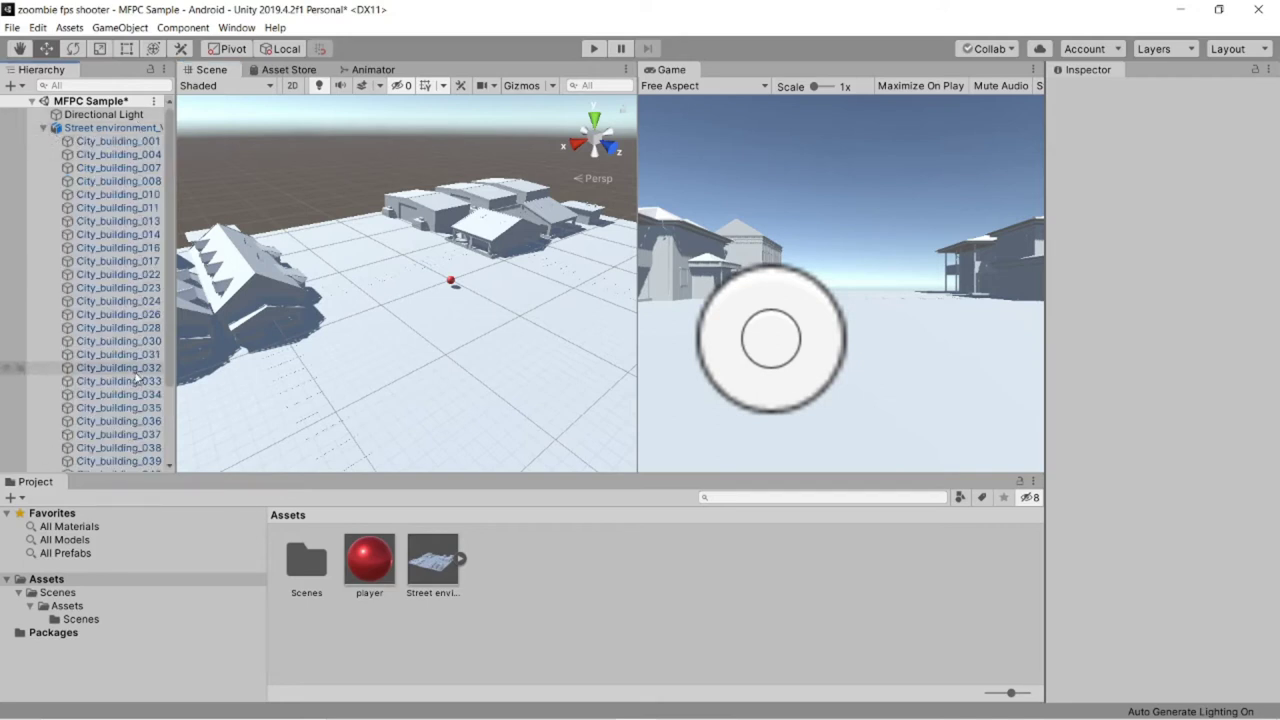
- Move City_building_001 out along Z and back near the other buildings, to about X 0.62, Z -0.8
click(109, 142)
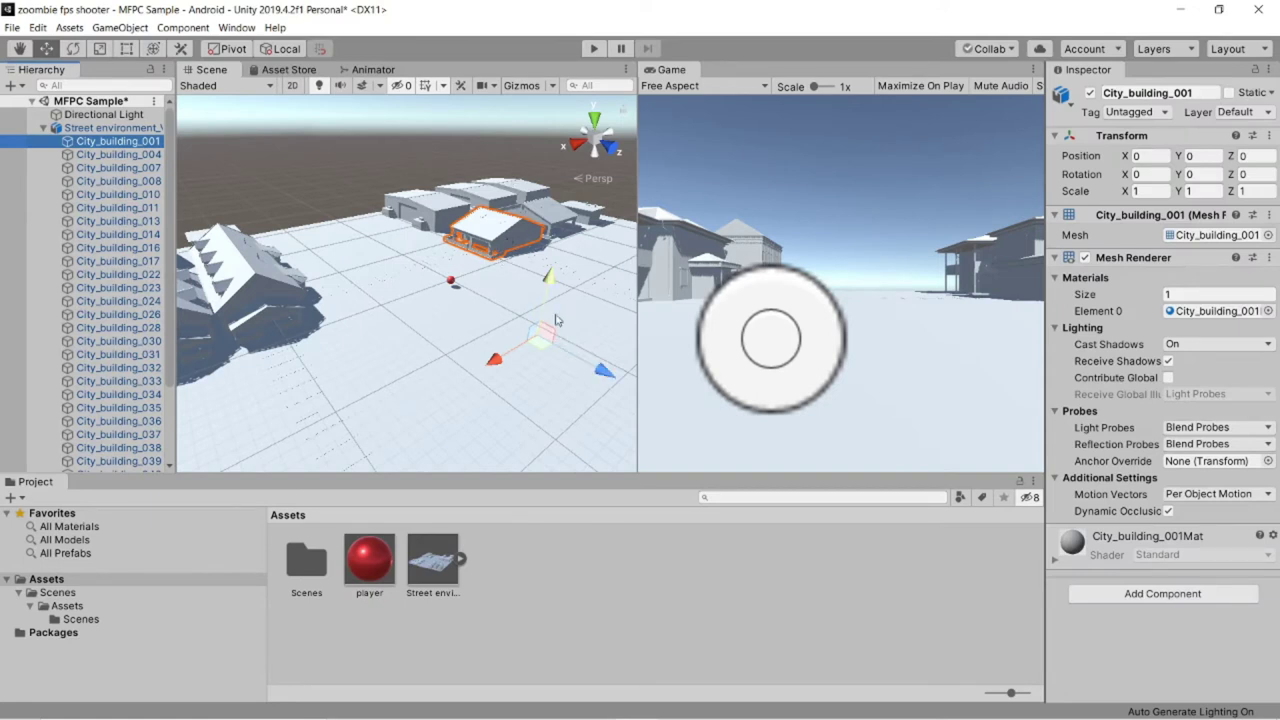
drag(598, 372, 540, 400)
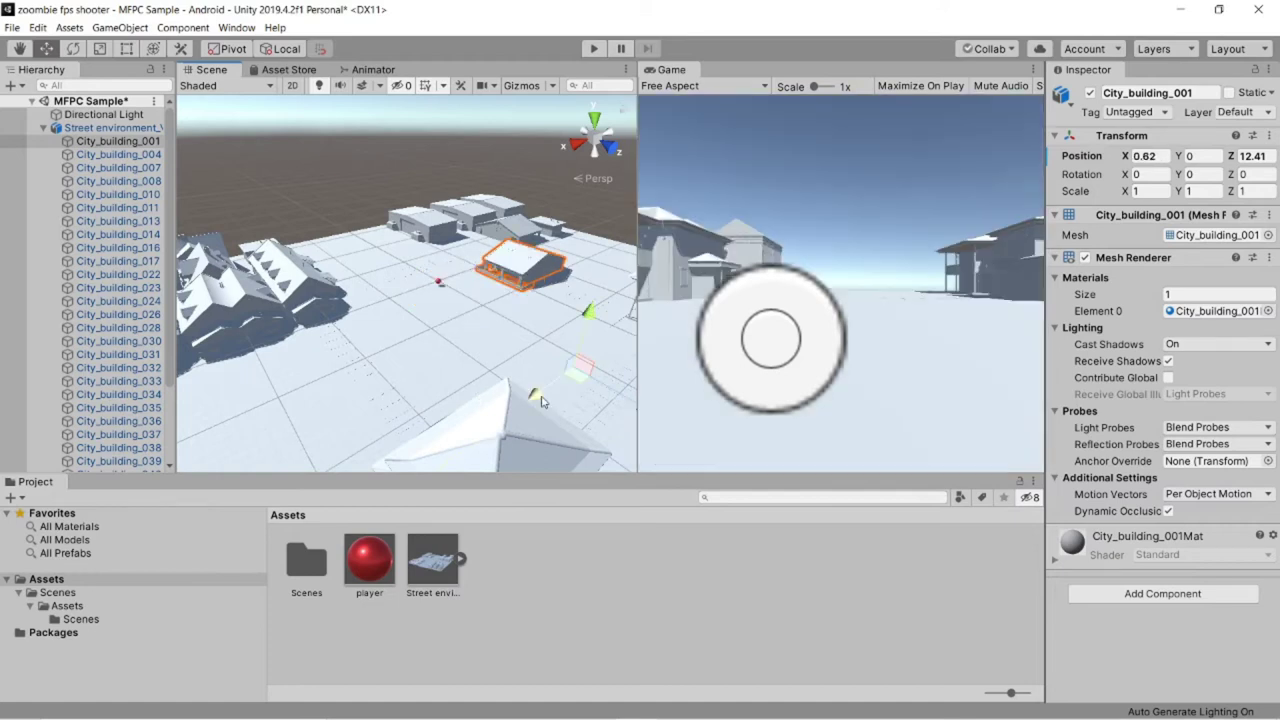
scroll(593, 389, down, 2)
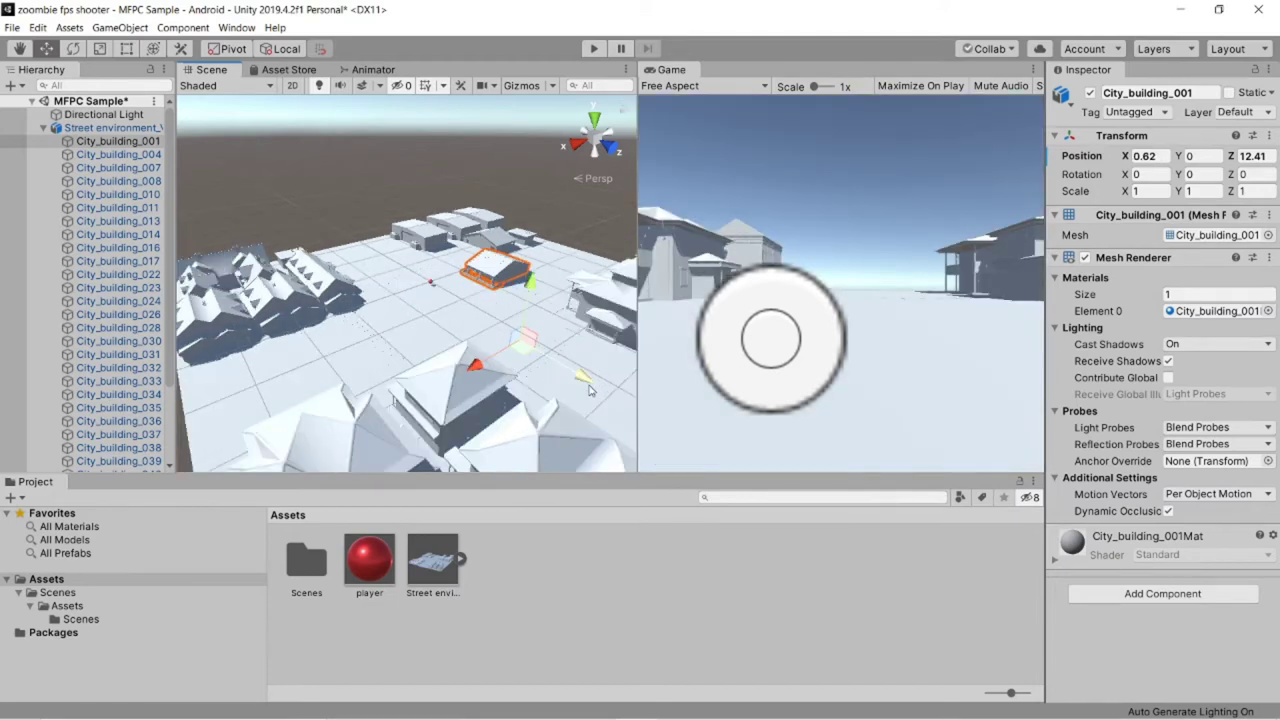
drag(590, 390, 513, 358)
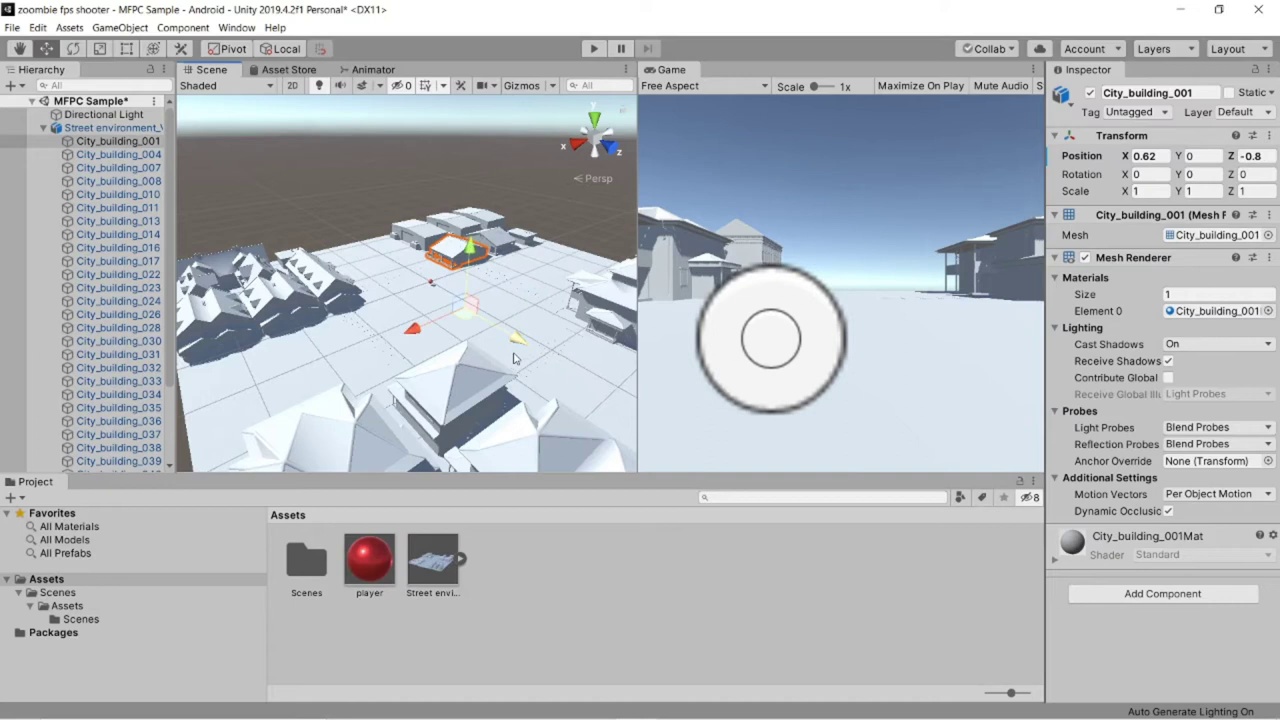
scroll(310, 340, up, 3)
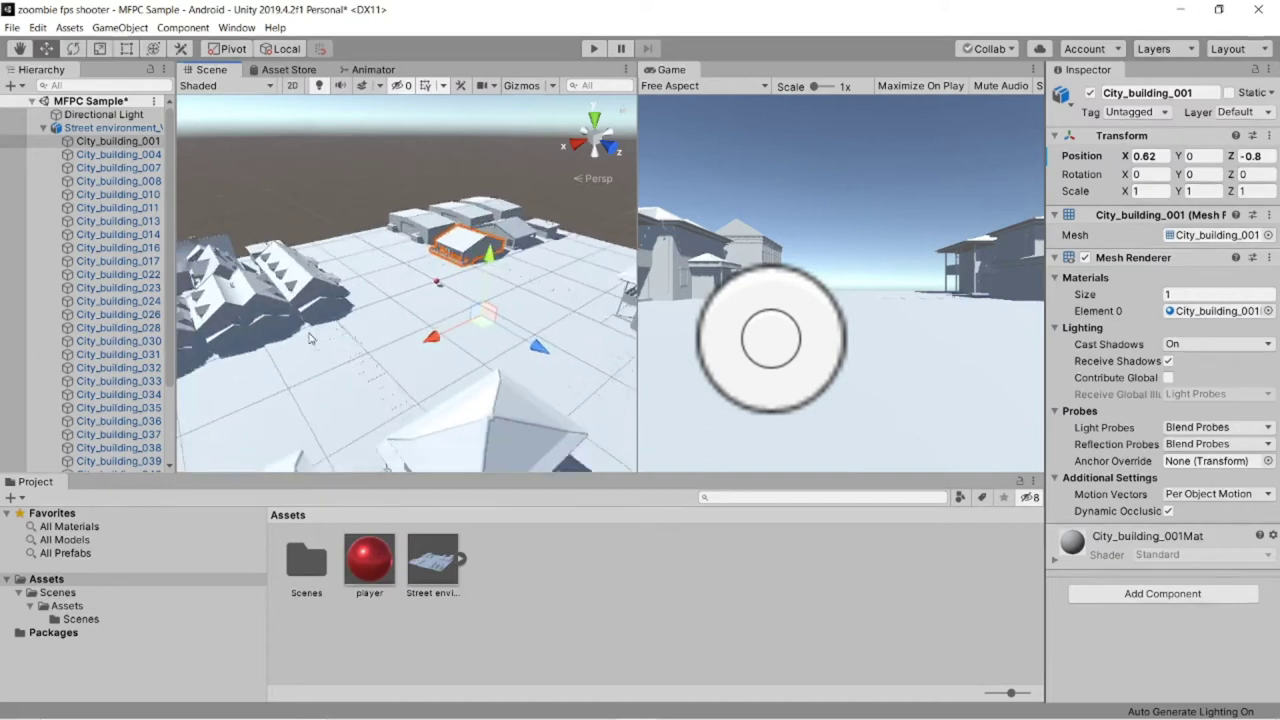
scroll(310, 340, up, 1)
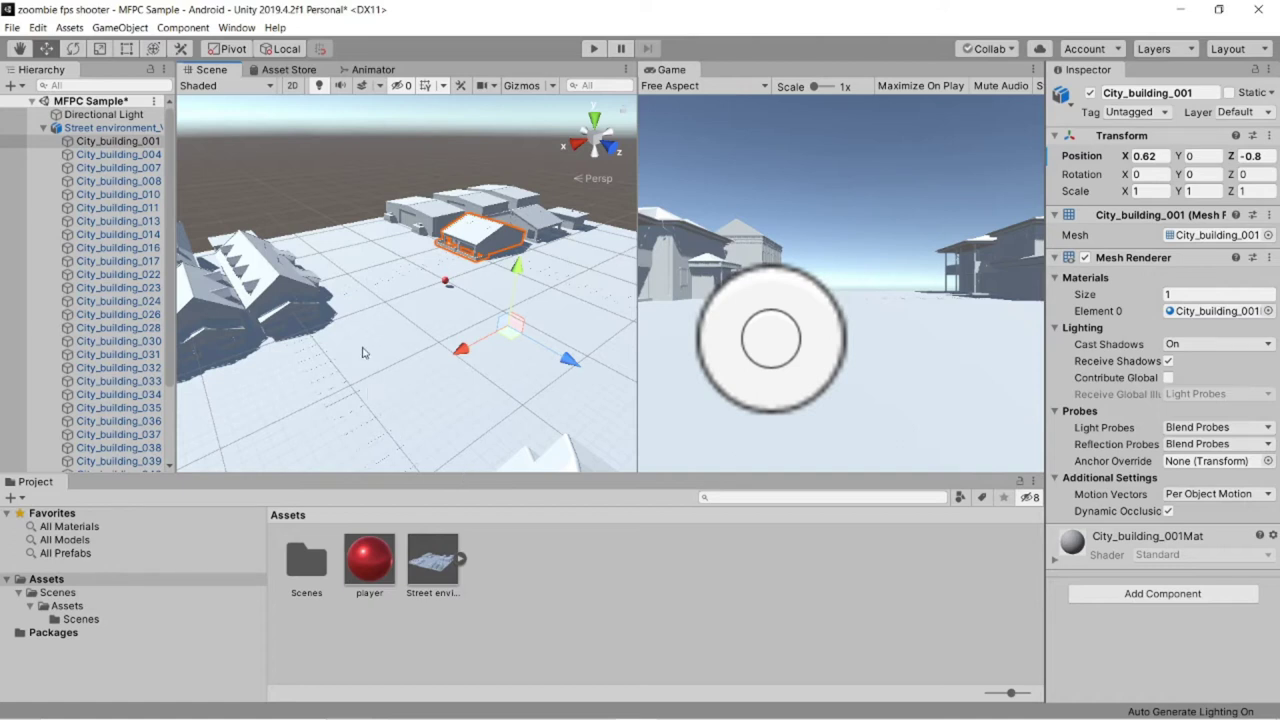
- Select the whole Street environment model and test the scene in Play mode, stopping it again
click(186, 366)
click(592, 50)
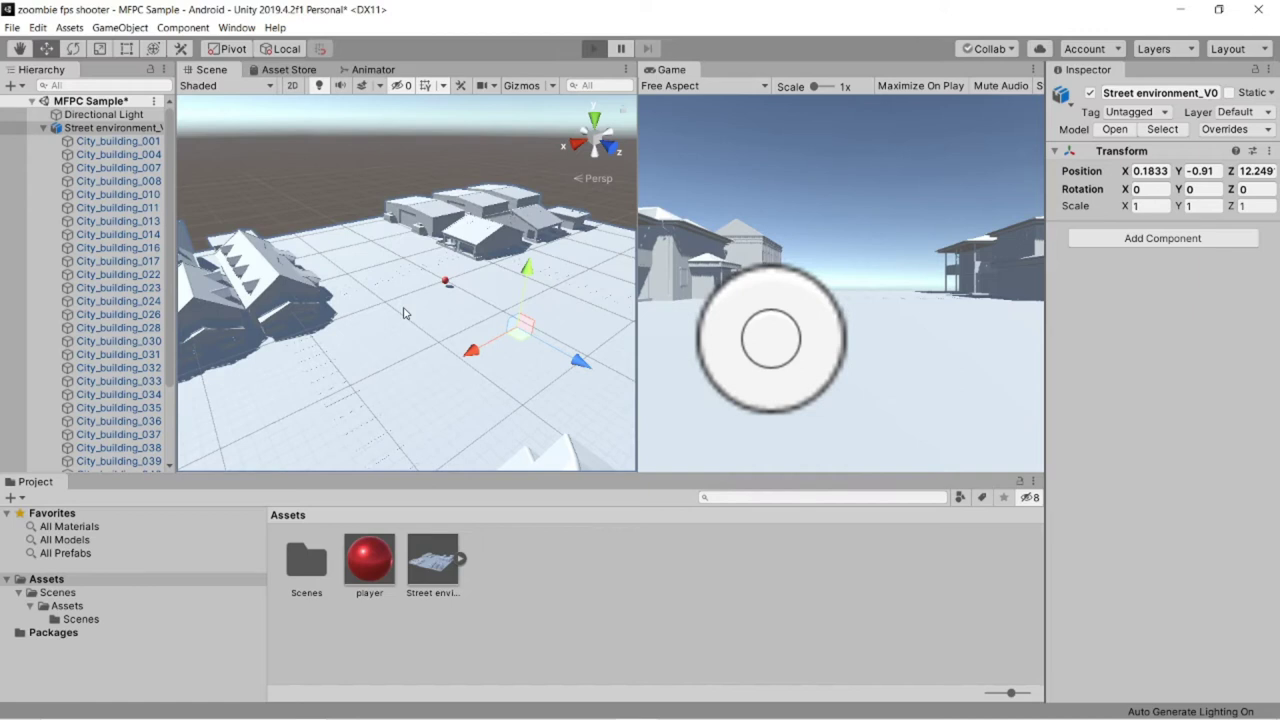
key(ctrl+p)
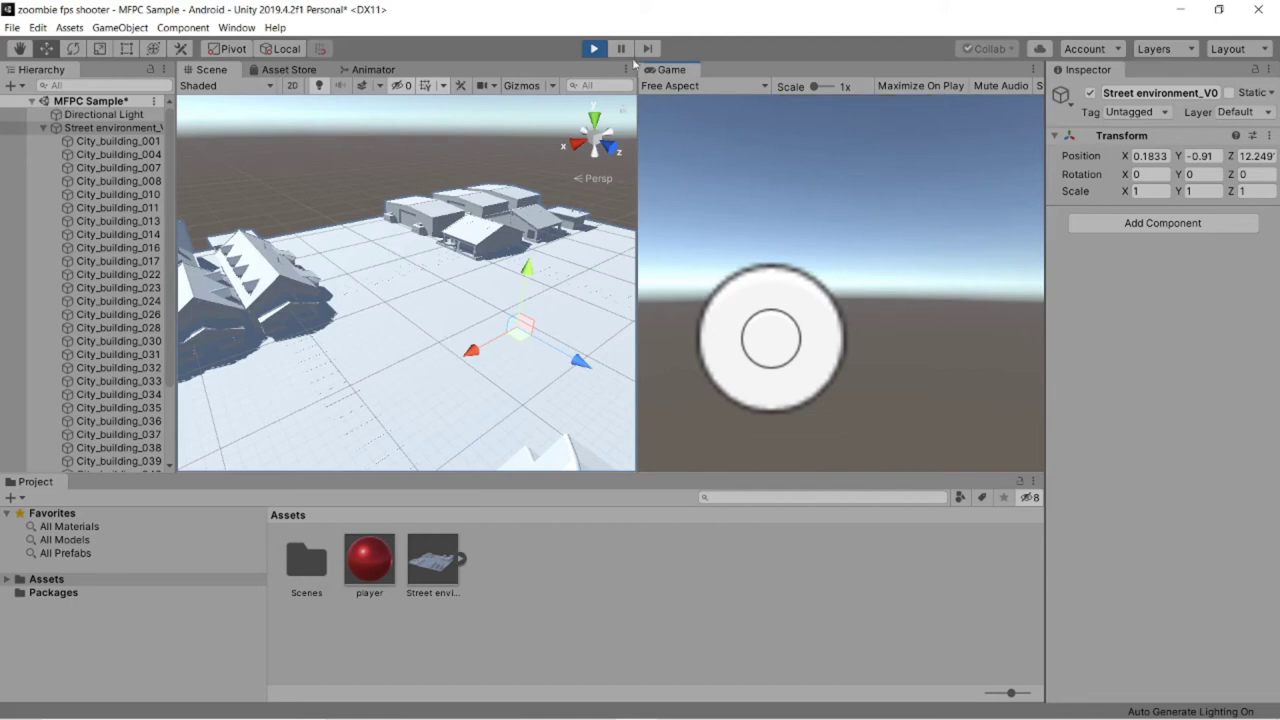
click(593, 49)
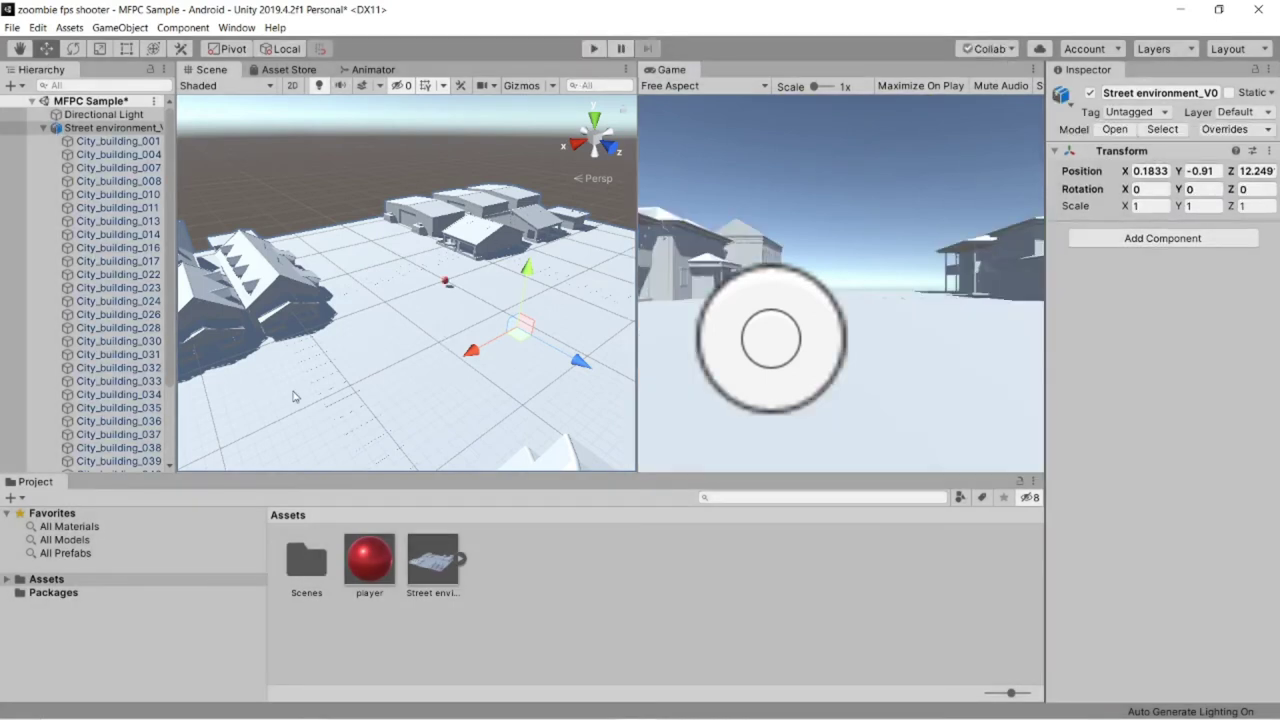
- Examine the full street layout around the player and read through the Street environment's list of child objects
alt+drag(317, 377, 326, 375)
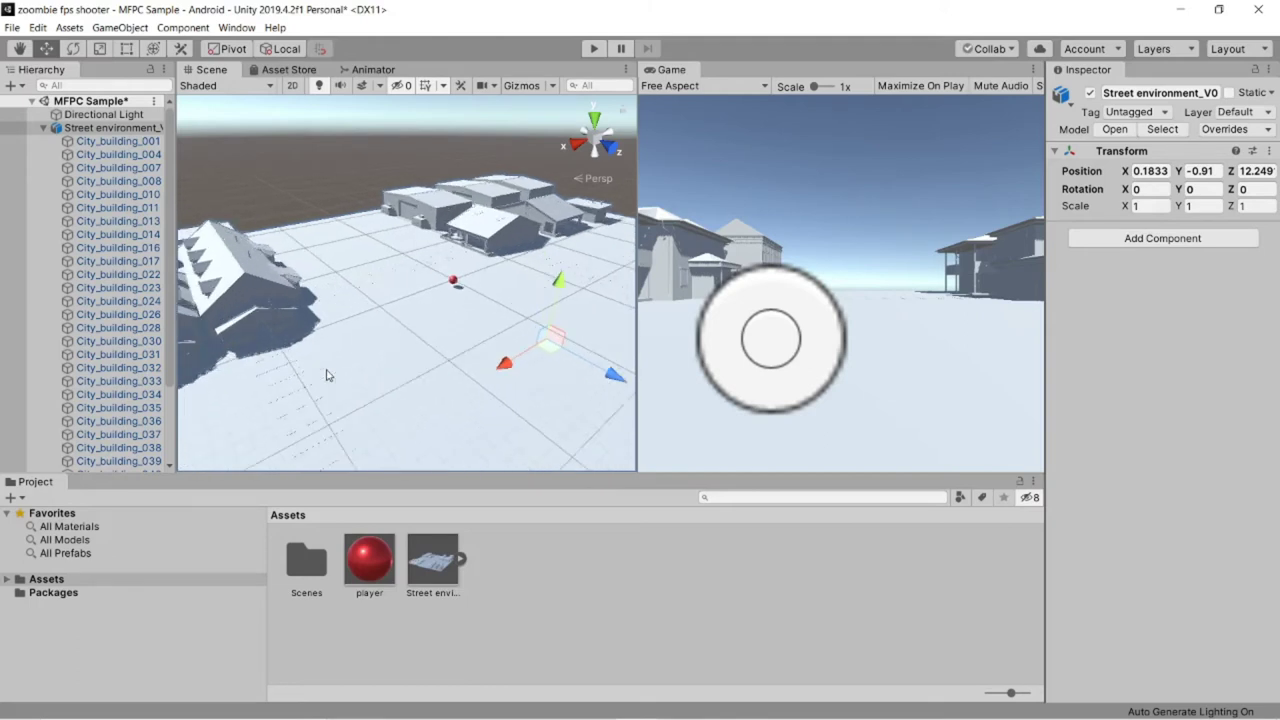
scroll(326, 375, down, 2)
scroll(329, 373, down, 4)
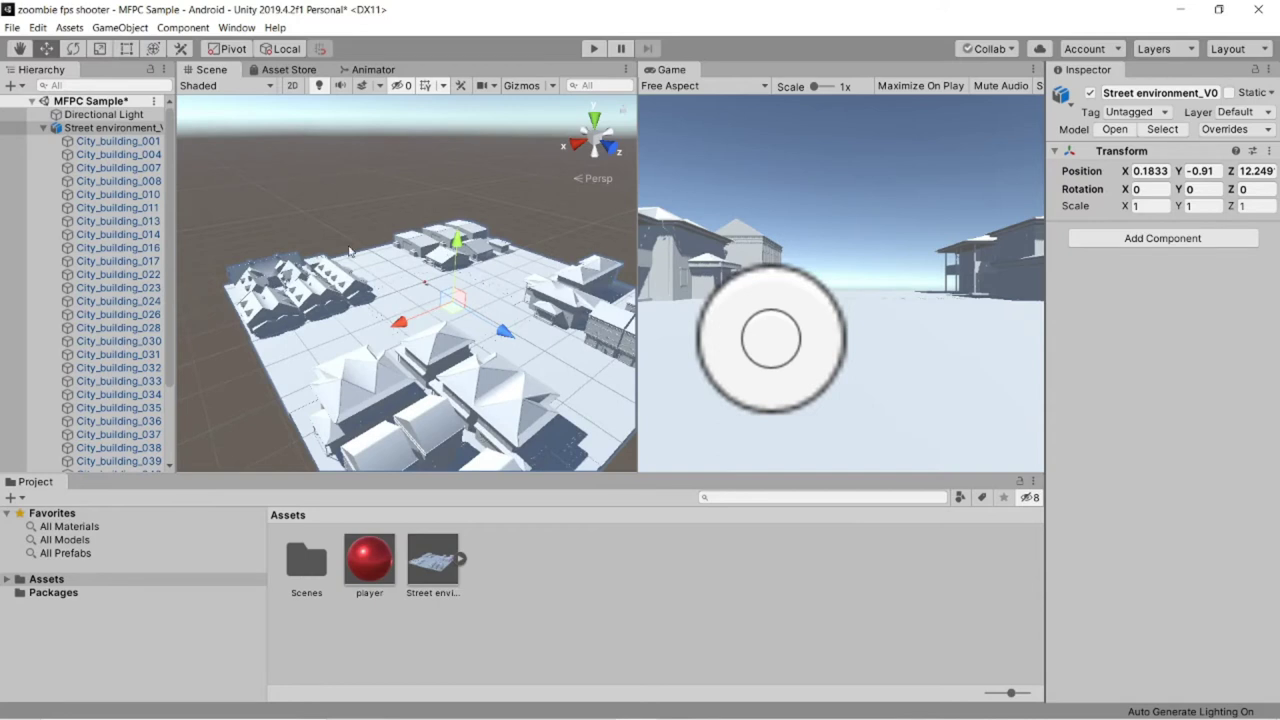
scroll(322, 280, up, 3)
scroll(335, 288, up, 5)
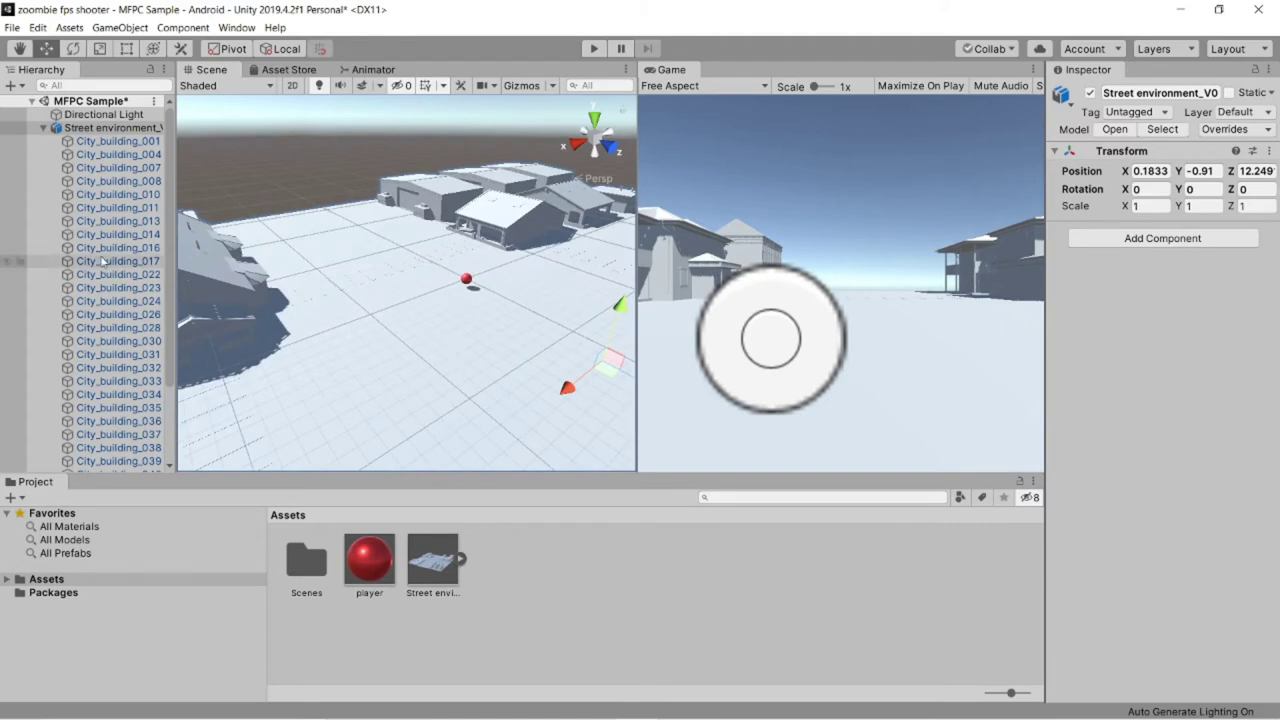
scroll(100, 261, down, 4)
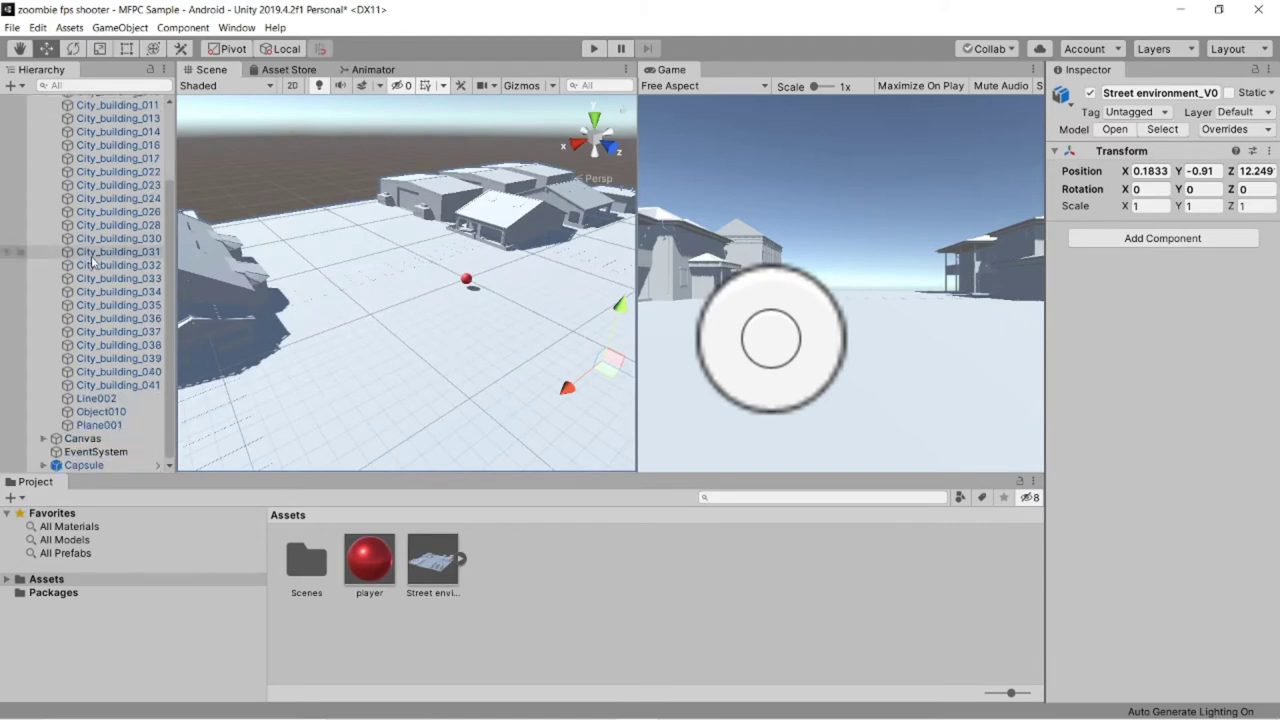
scroll(92, 262, up, 4)
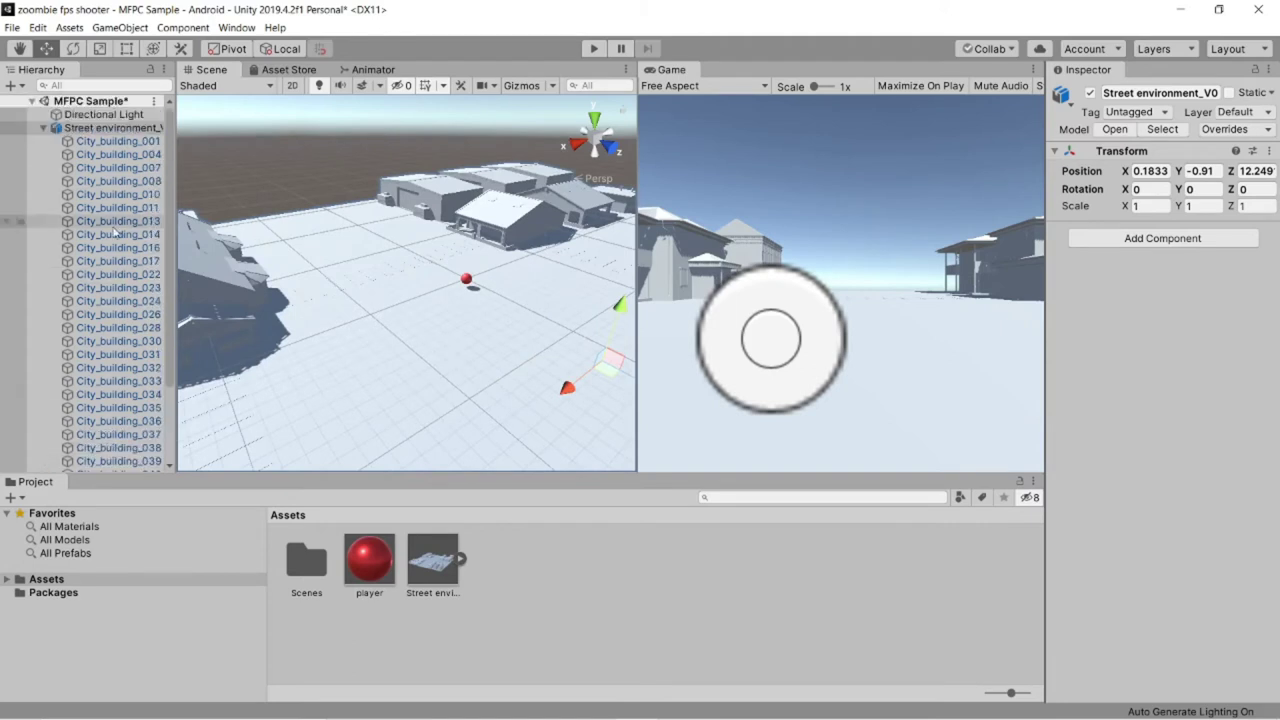
click(50, 131)
- Create a folder named materials in the project's Assets folder
right_click(534, 594)
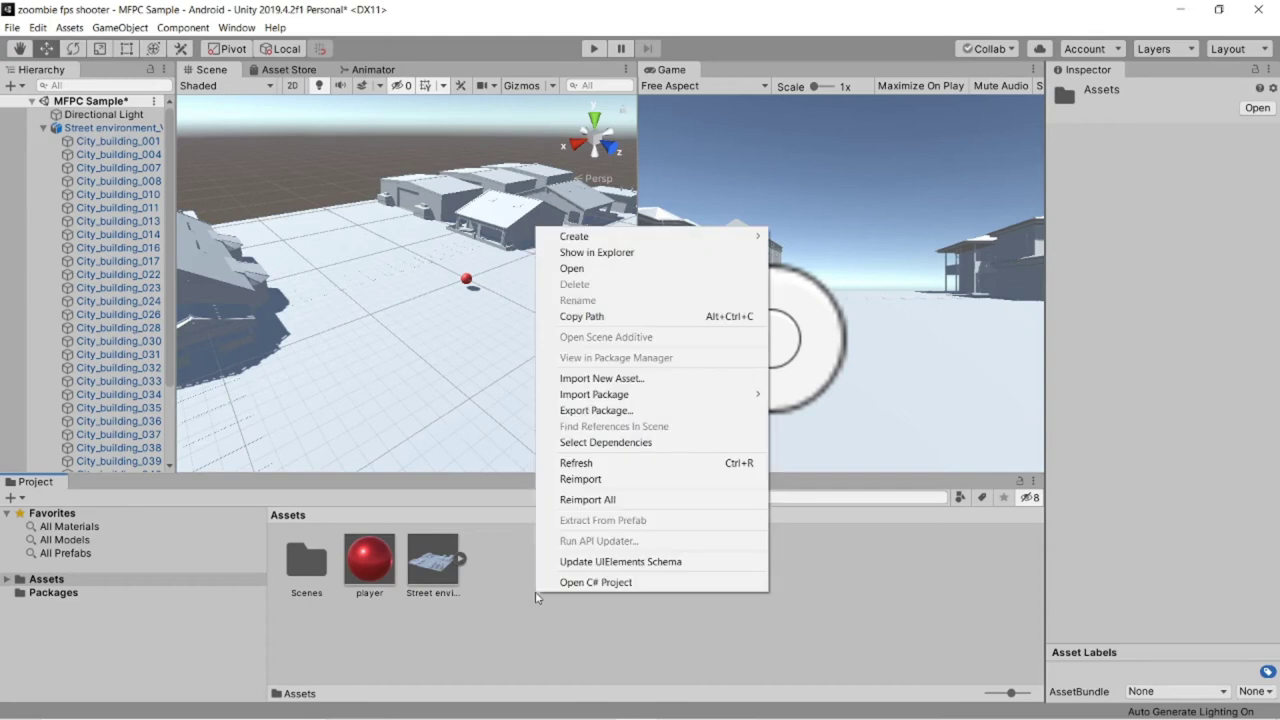
mouse_move(675, 240)
click(886, 164)
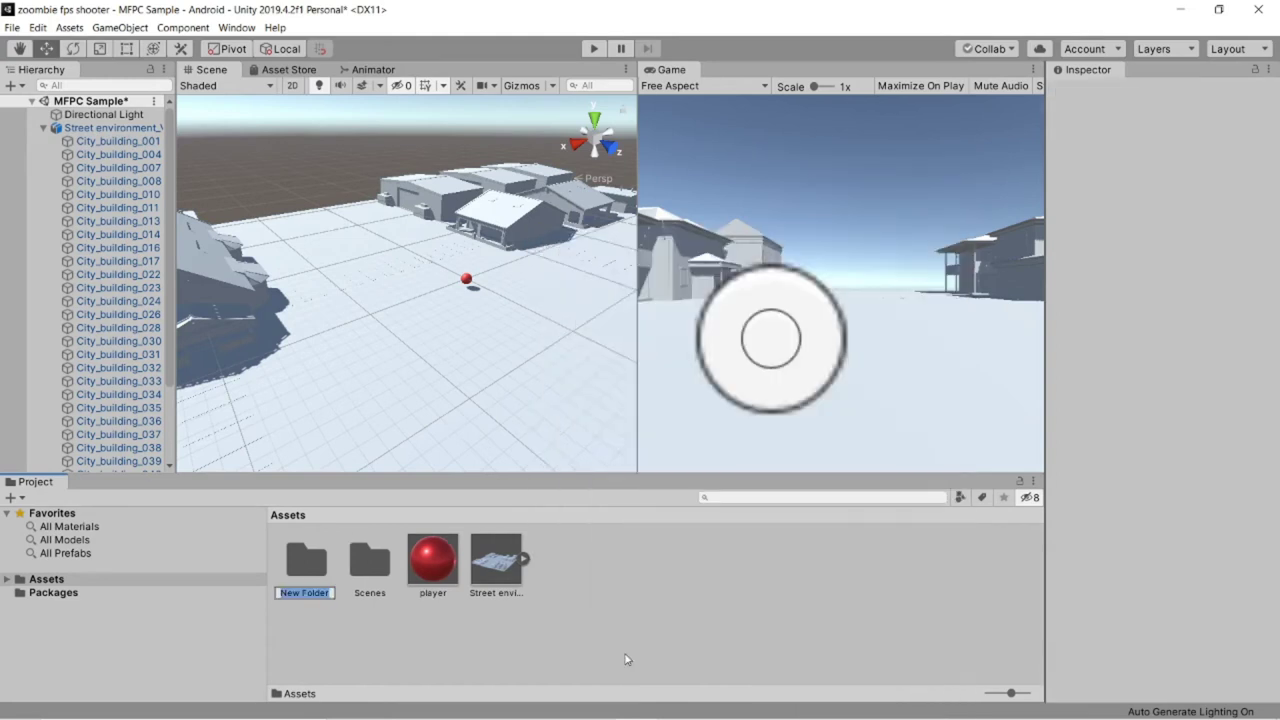
text(materials)
key(Return)
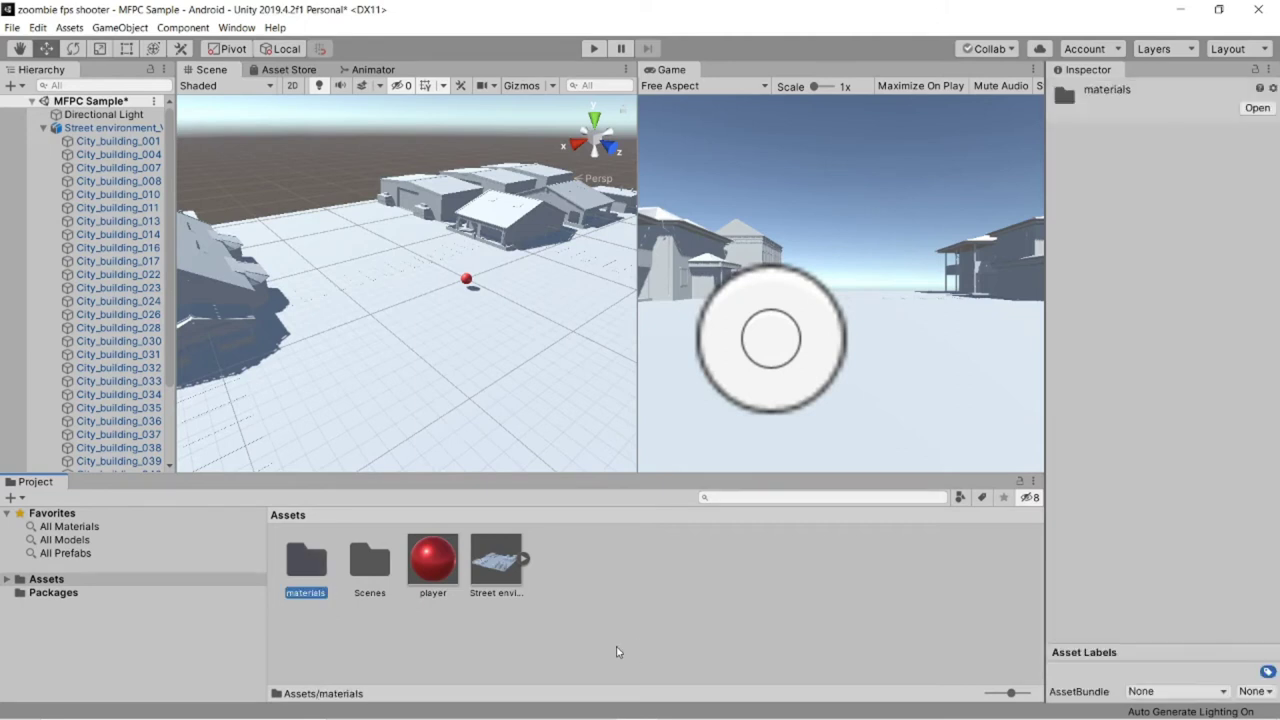
- Create a material named ground inside the materials folder and apply it to the street model's ground surface
double_click(320, 563)
right_click(367, 563)
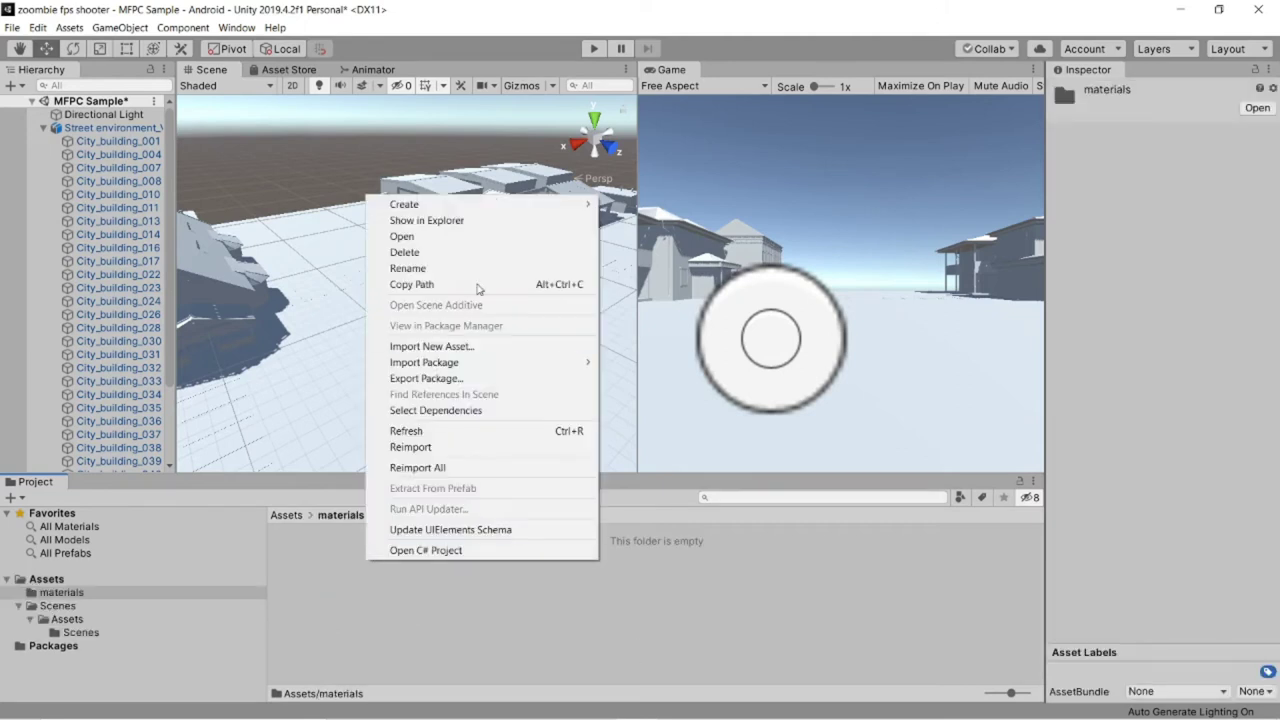
mouse_move(551, 213)
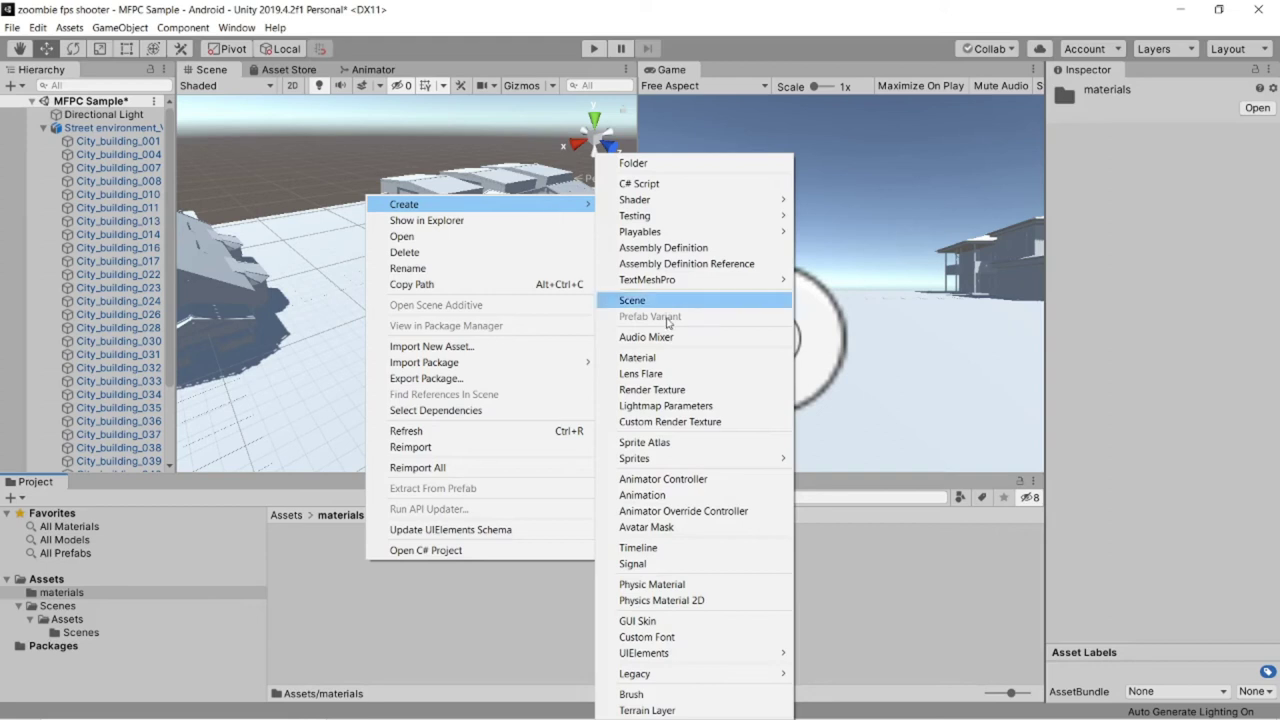
click(677, 362)
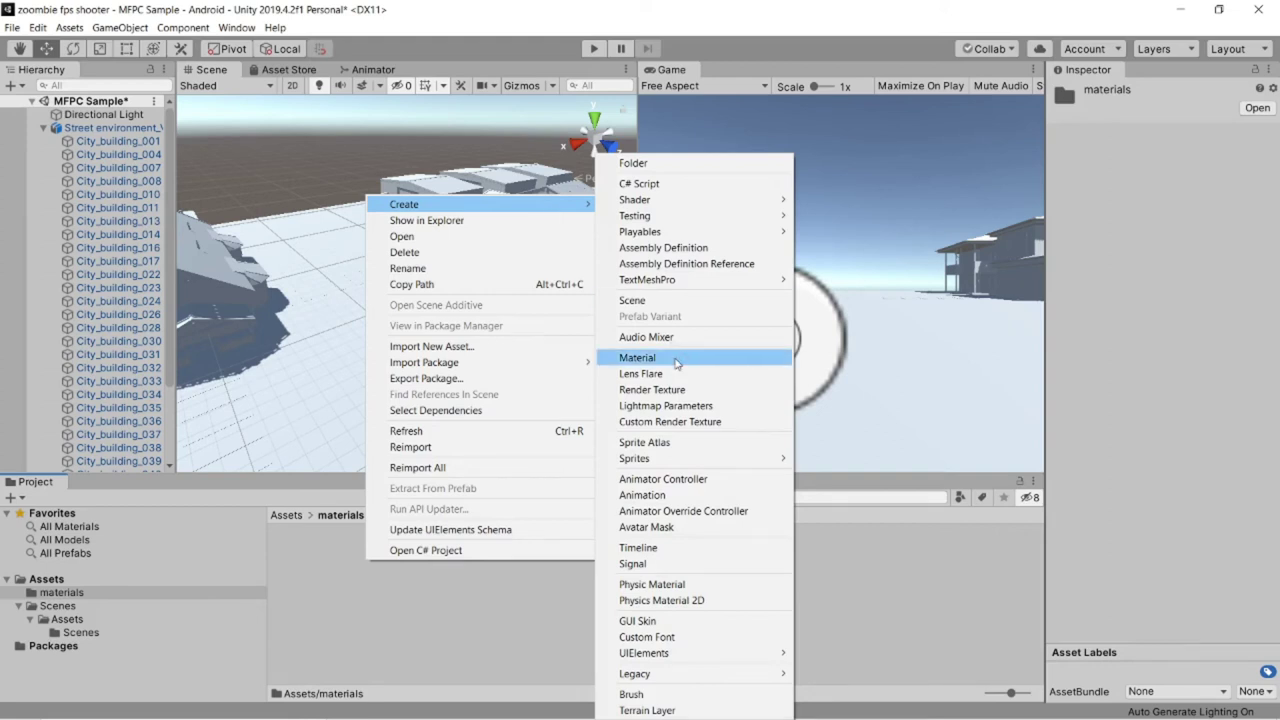
click(677, 362)
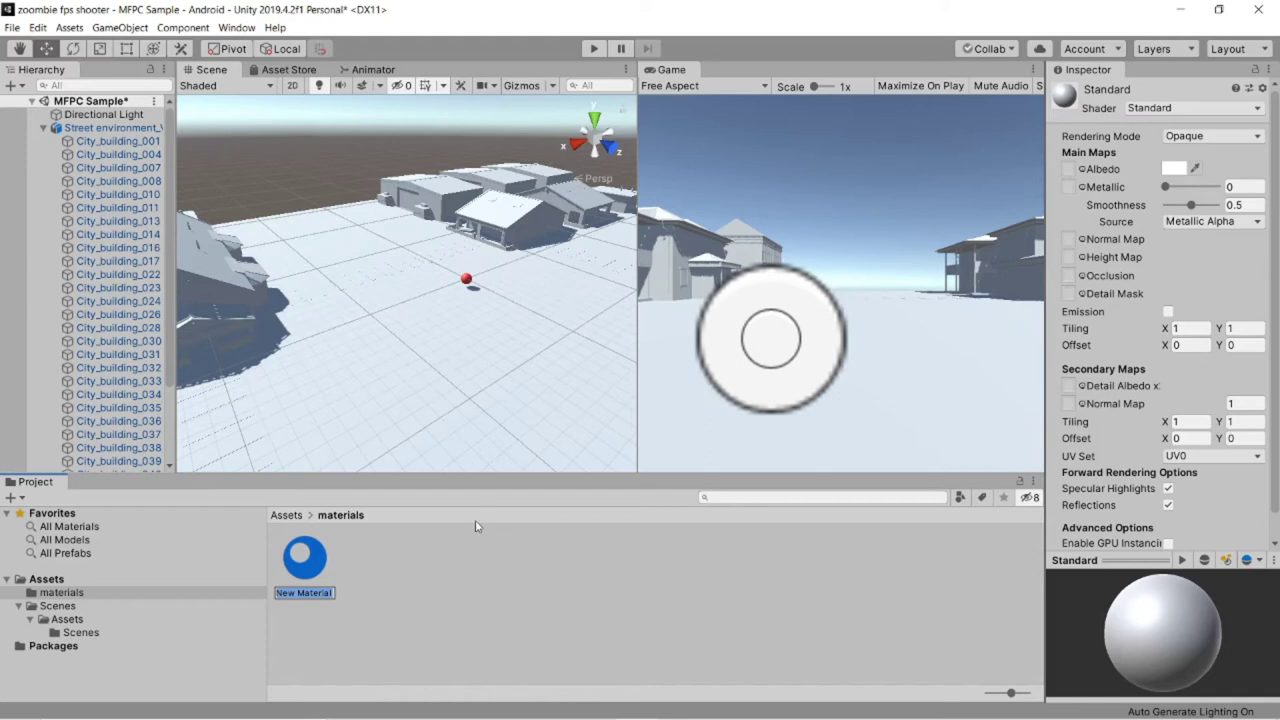
text(ground)
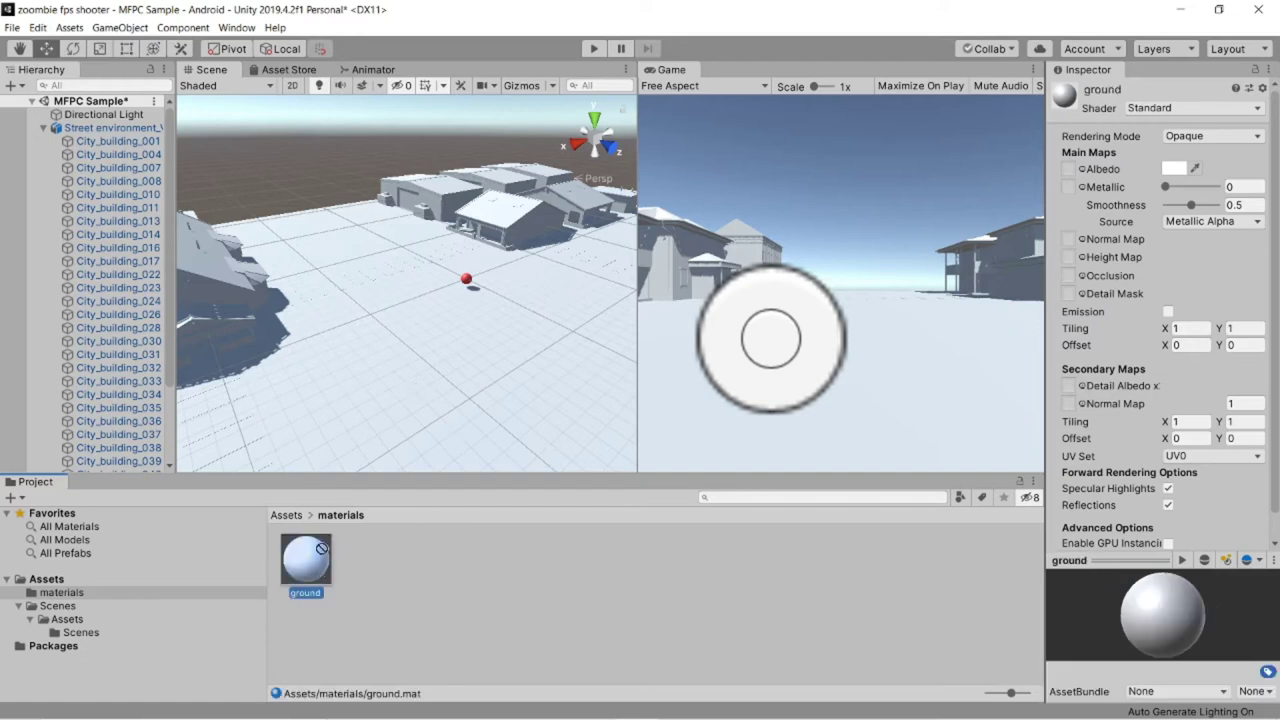
drag(322, 549, 435, 380)
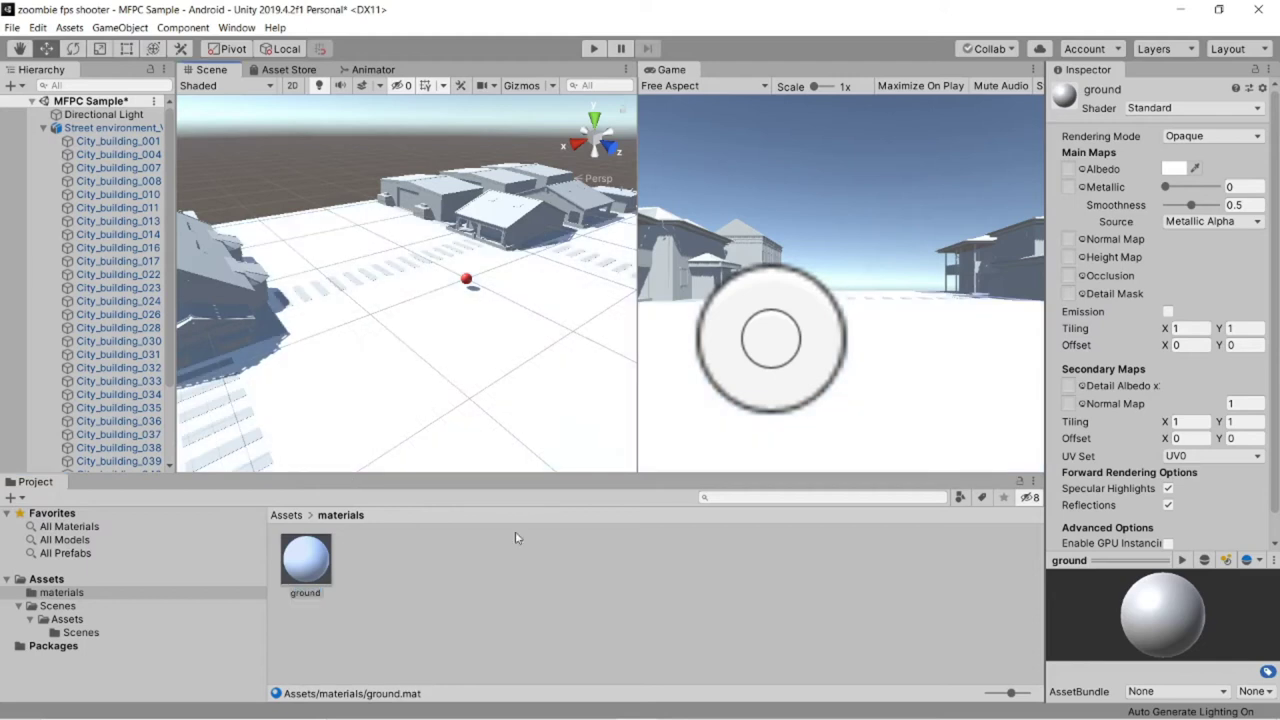
- Set the ground material's Albedo colour to dark grey and its Metallic value to 0.54
click(314, 558)
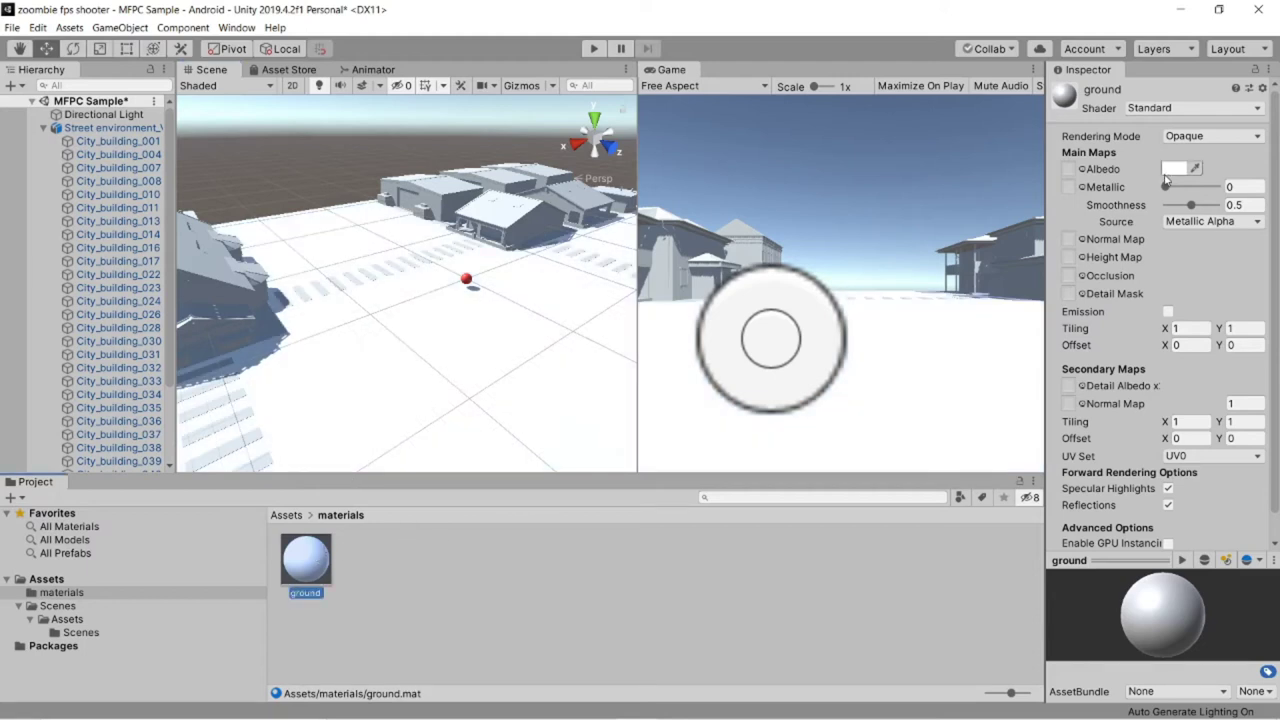
click(1174, 168)
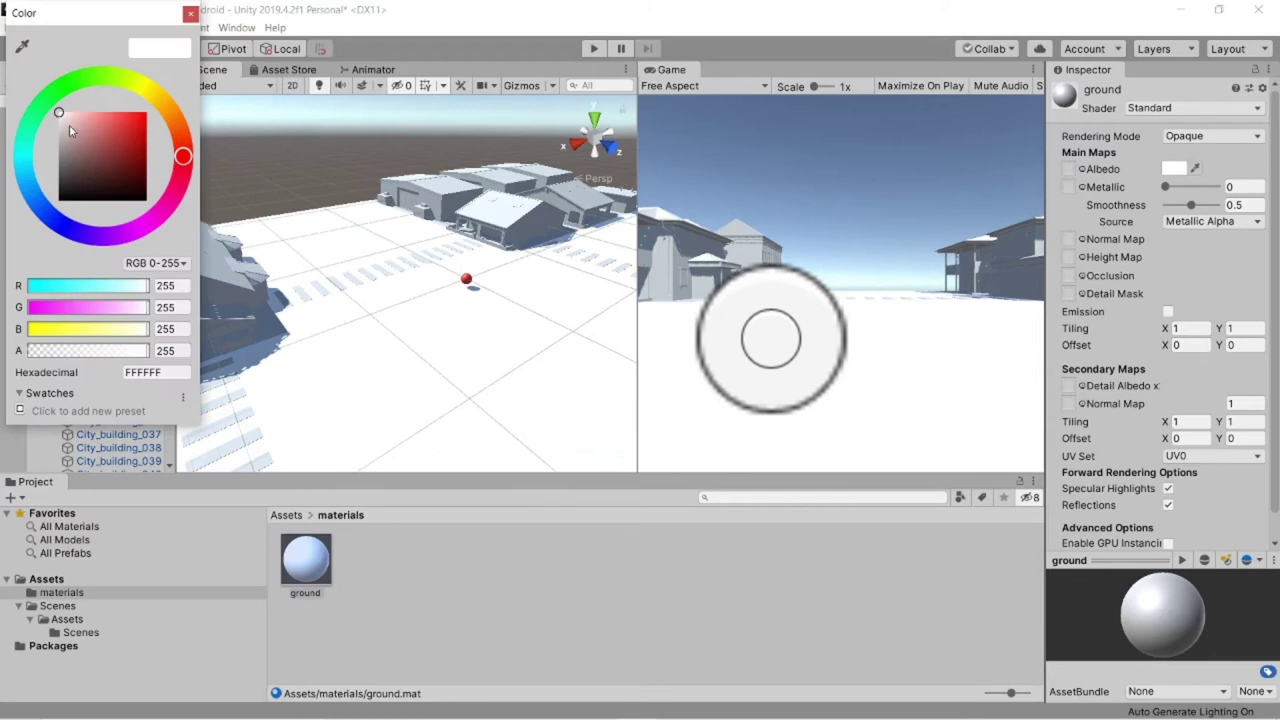
drag(67, 130, 70, 173)
click(190, 13)
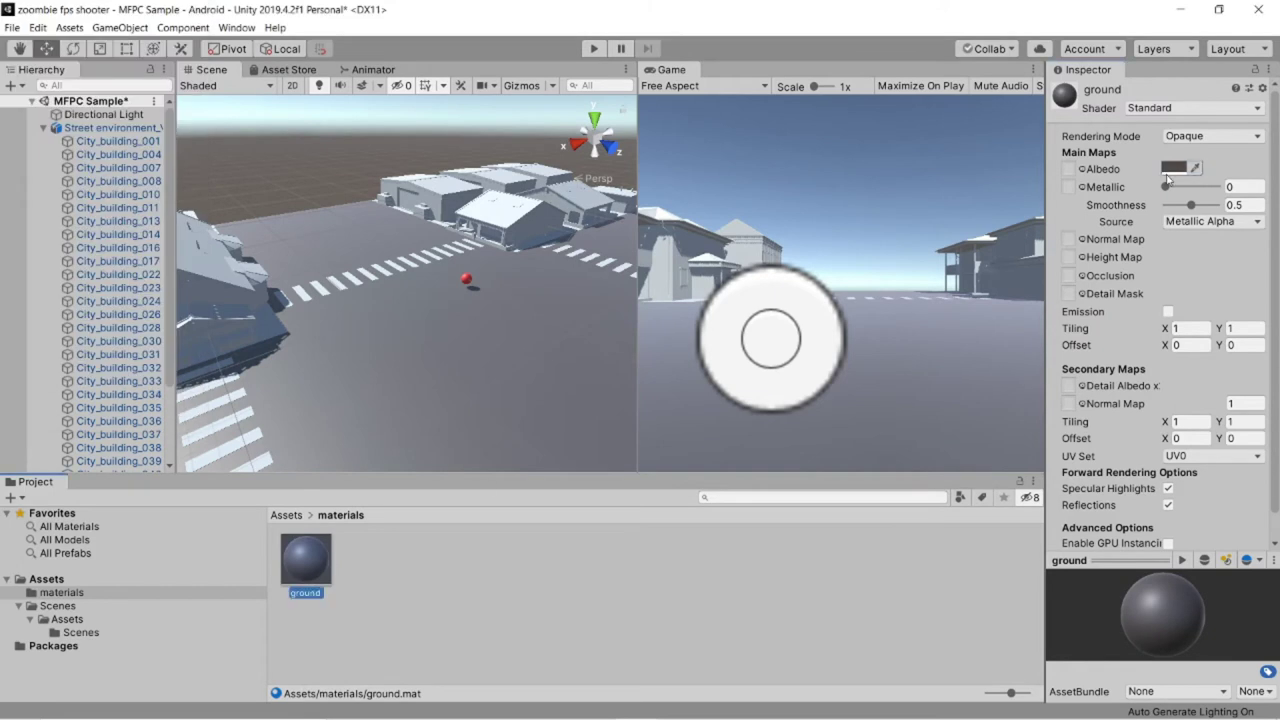
drag(1166, 187, 1198, 197)
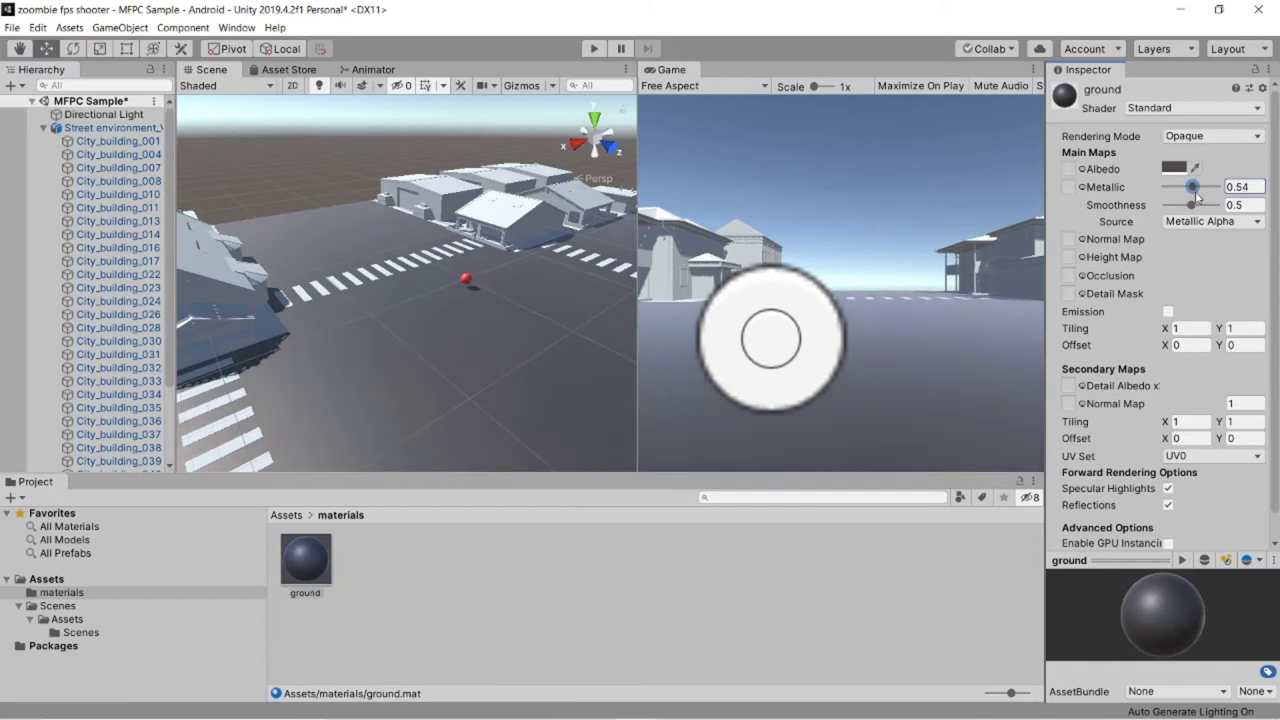
scroll(396, 328, down, 2)
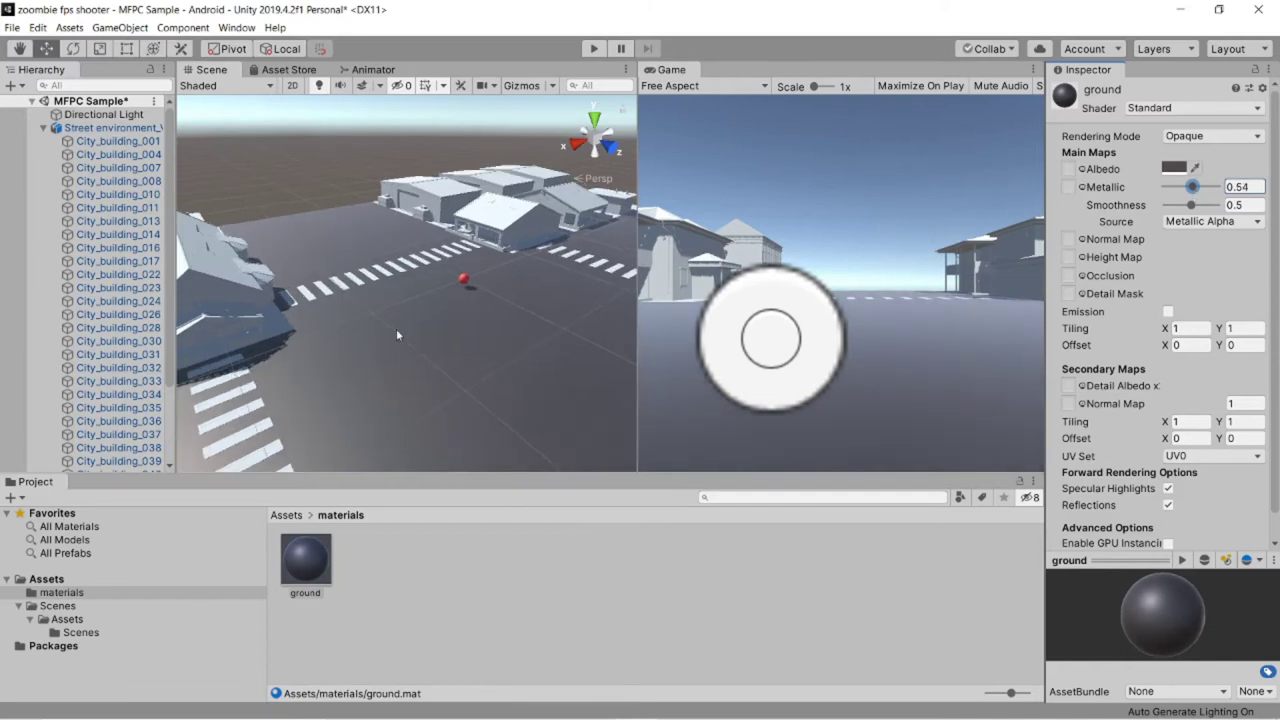
- Add a Box Collider component to the street environment's ground plane, Plane001
scroll(396, 328, down, 2)
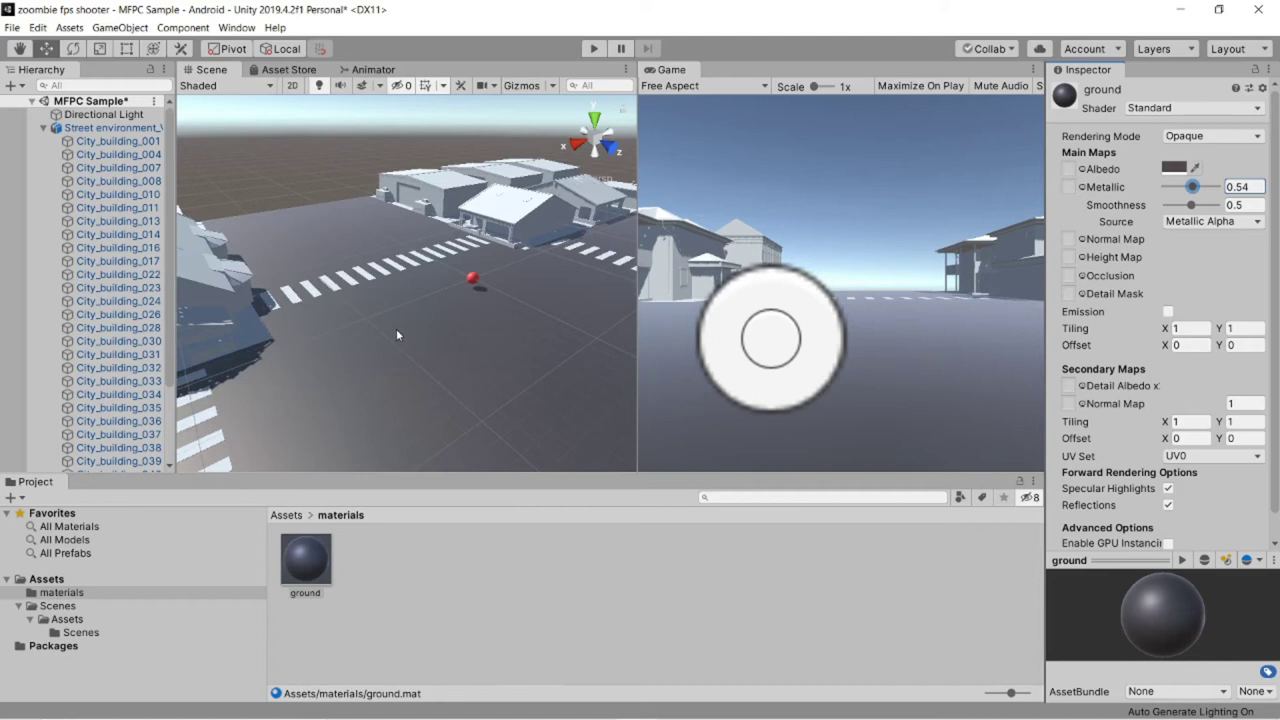
click(396, 328)
scroll(101, 383, down, 3)
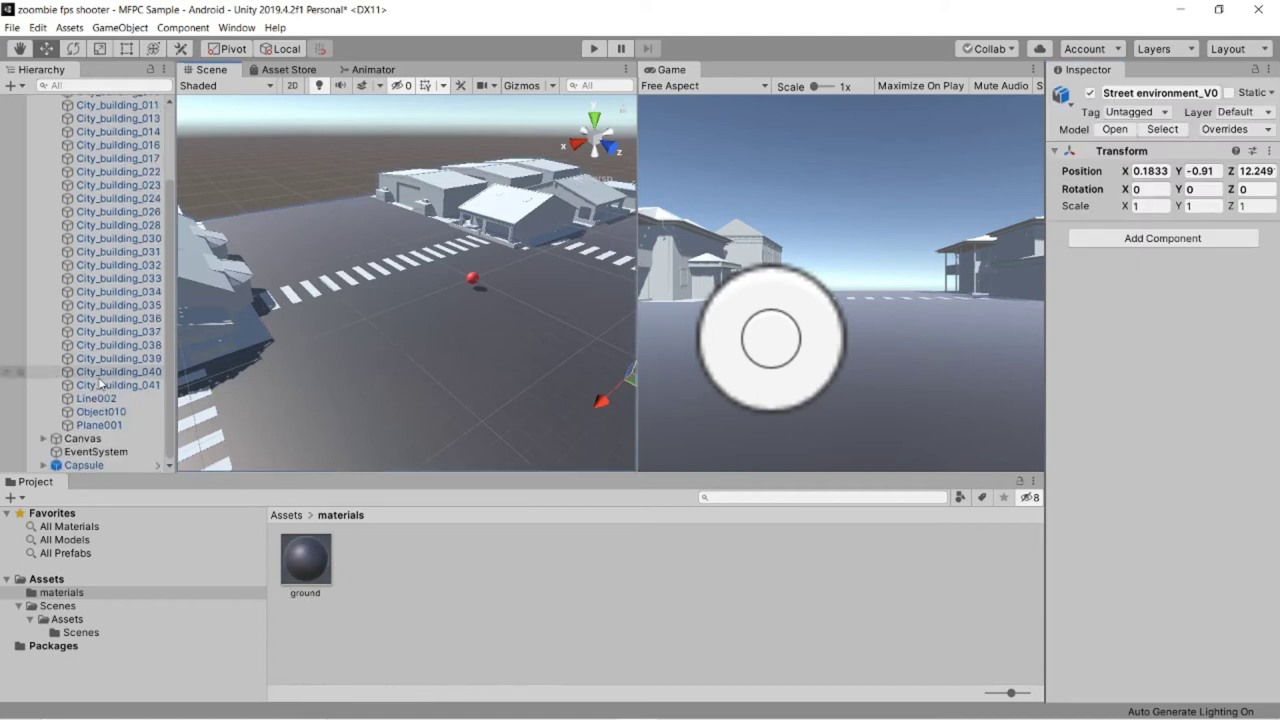
click(100, 425)
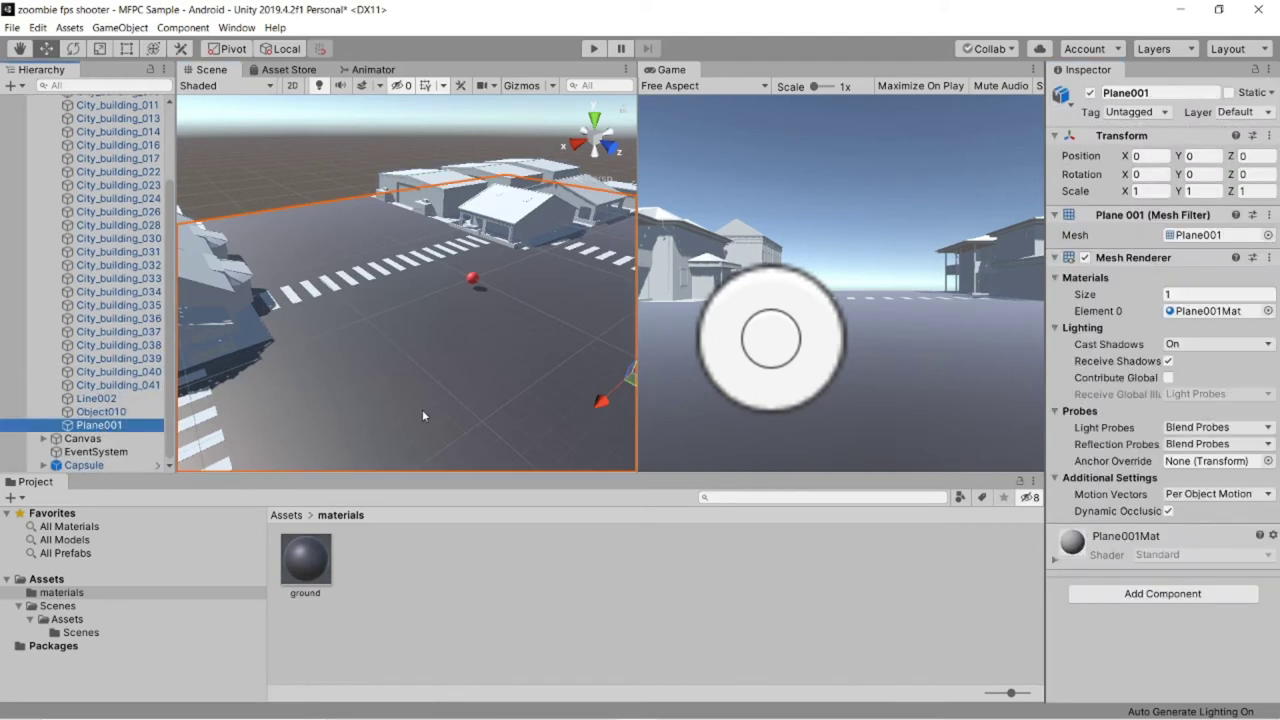
scroll(422, 409, down, 4)
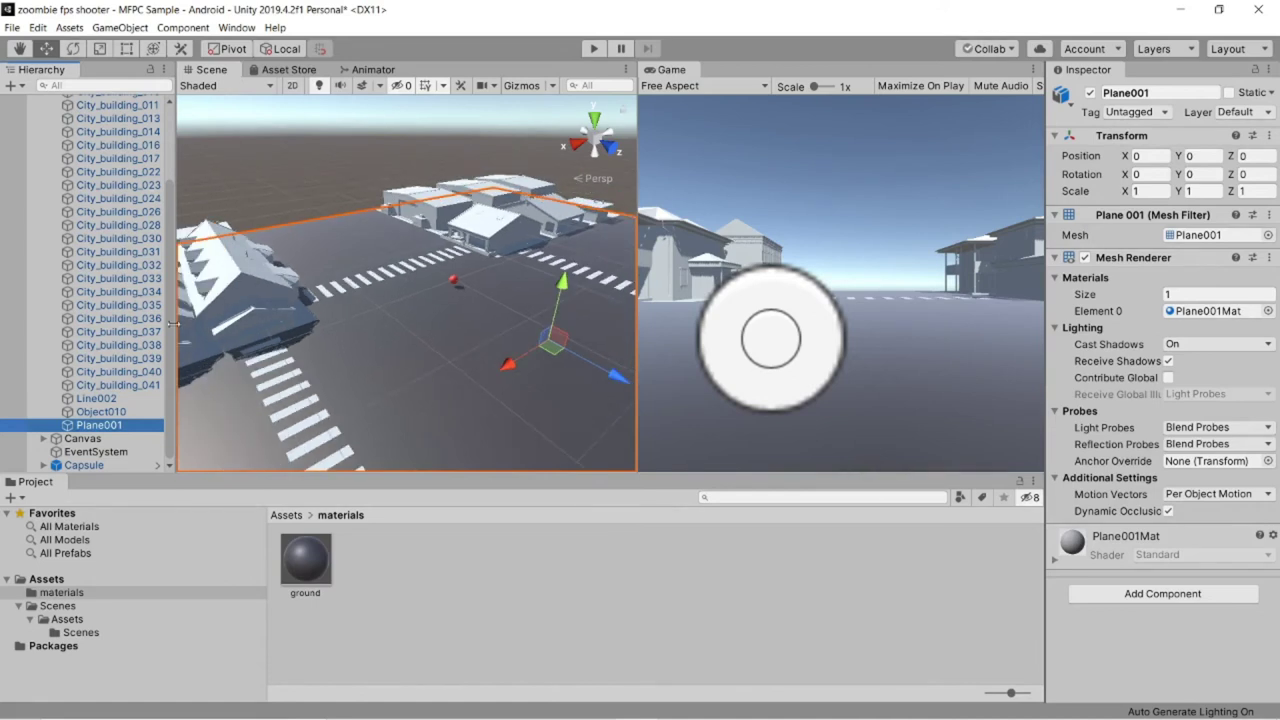
scroll(172, 324, up, 8)
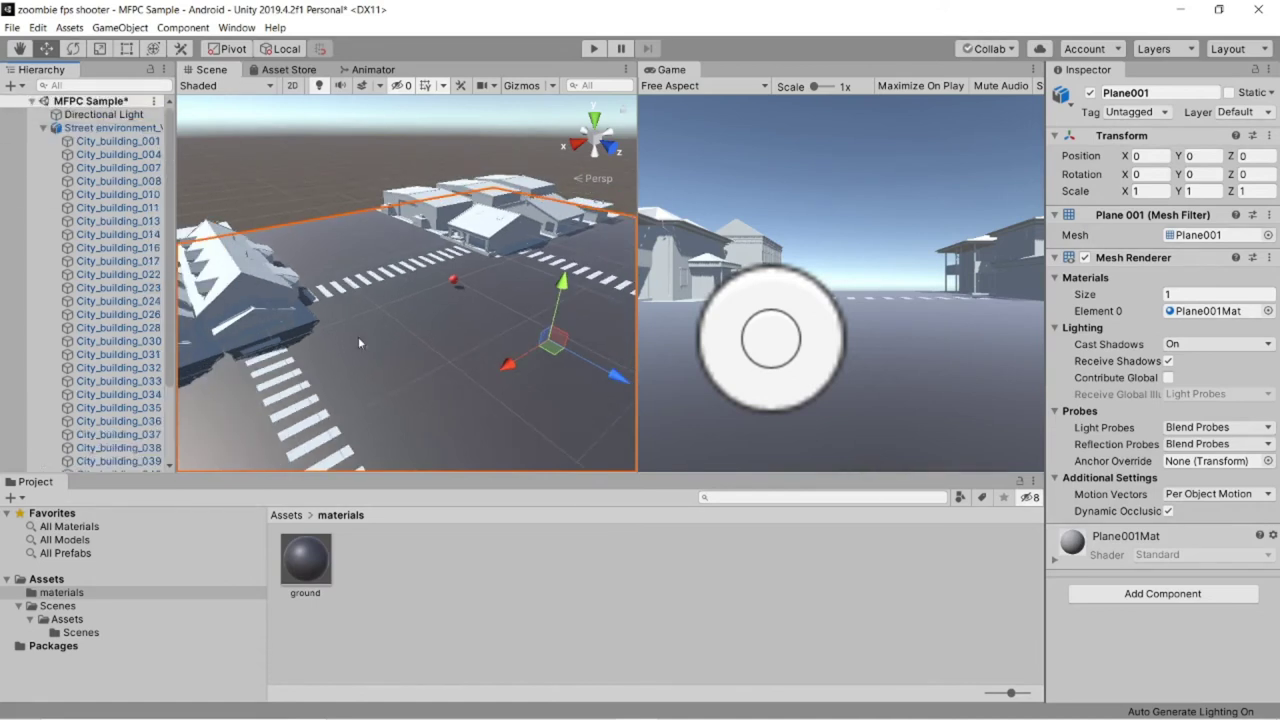
click(105, 128)
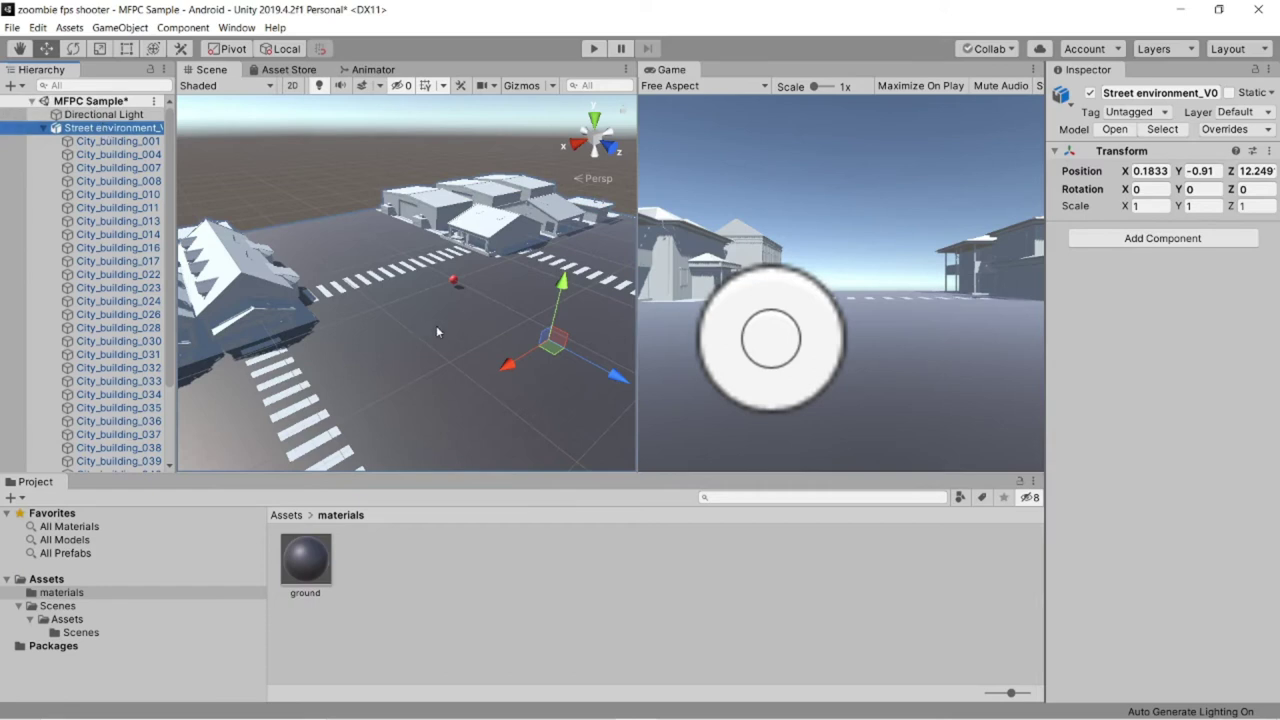
scroll(110, 425, down, 4)
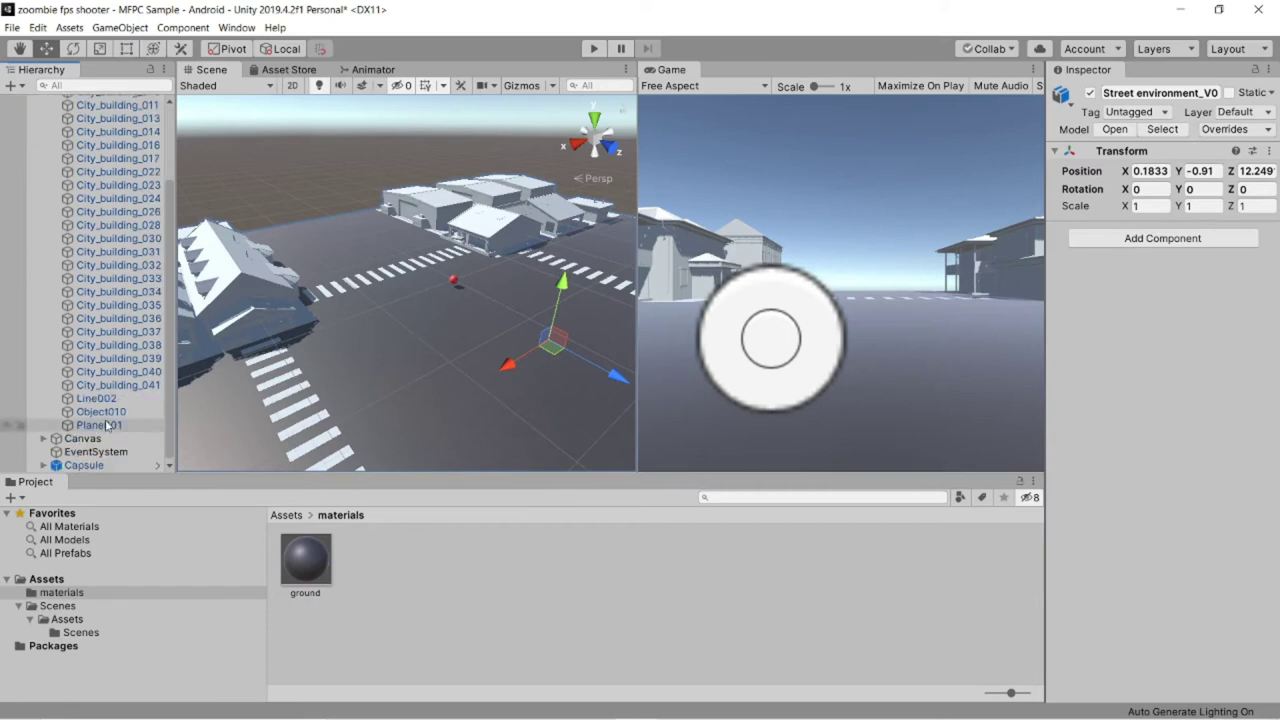
click(117, 427)
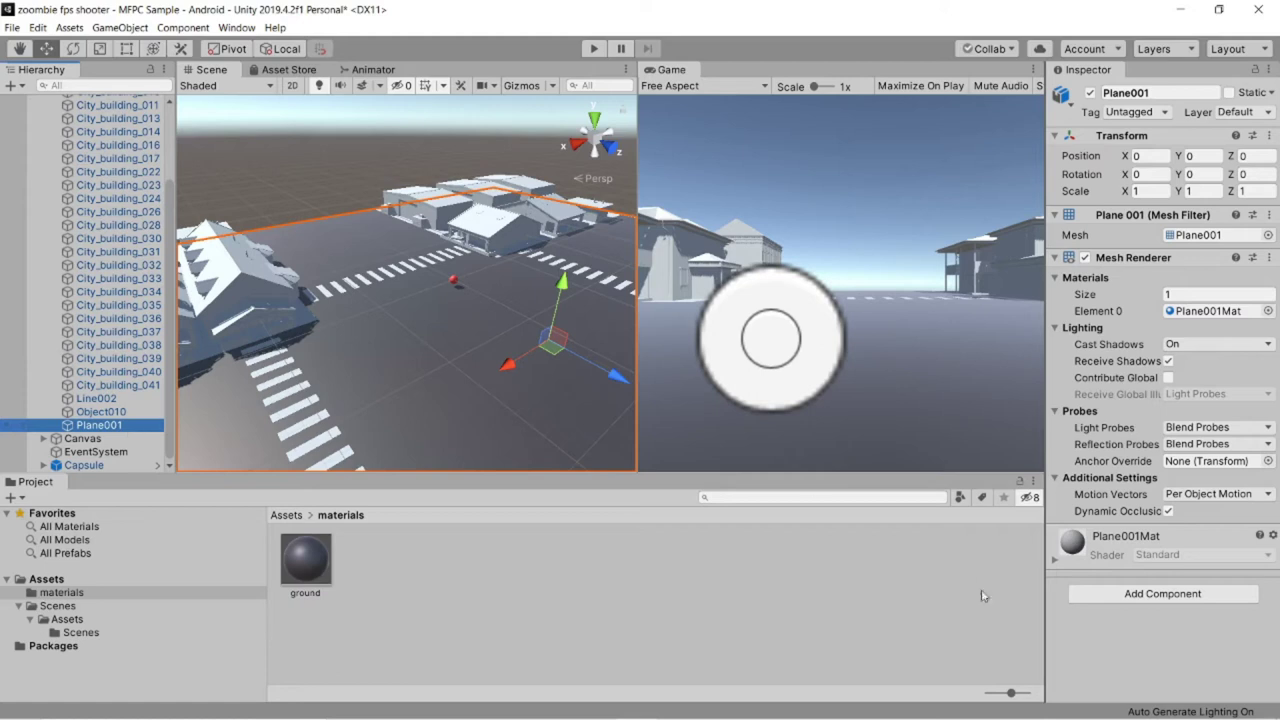
click(1163, 594)
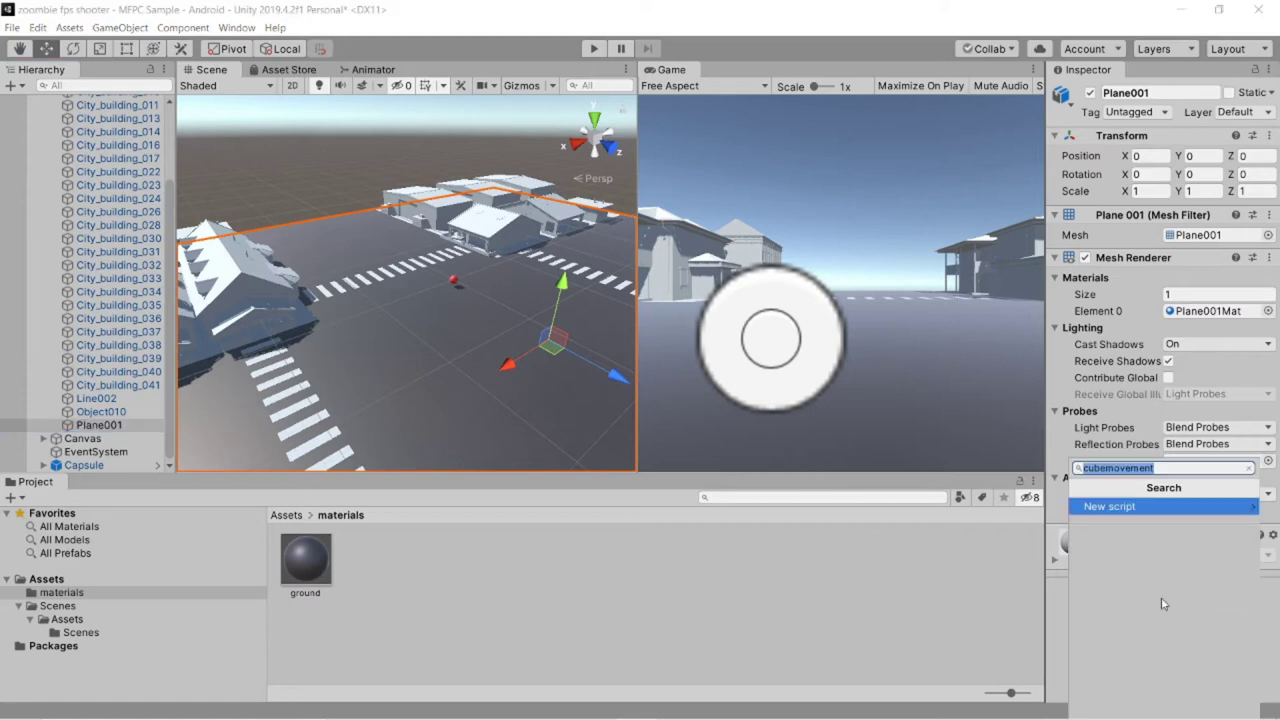
text(box)
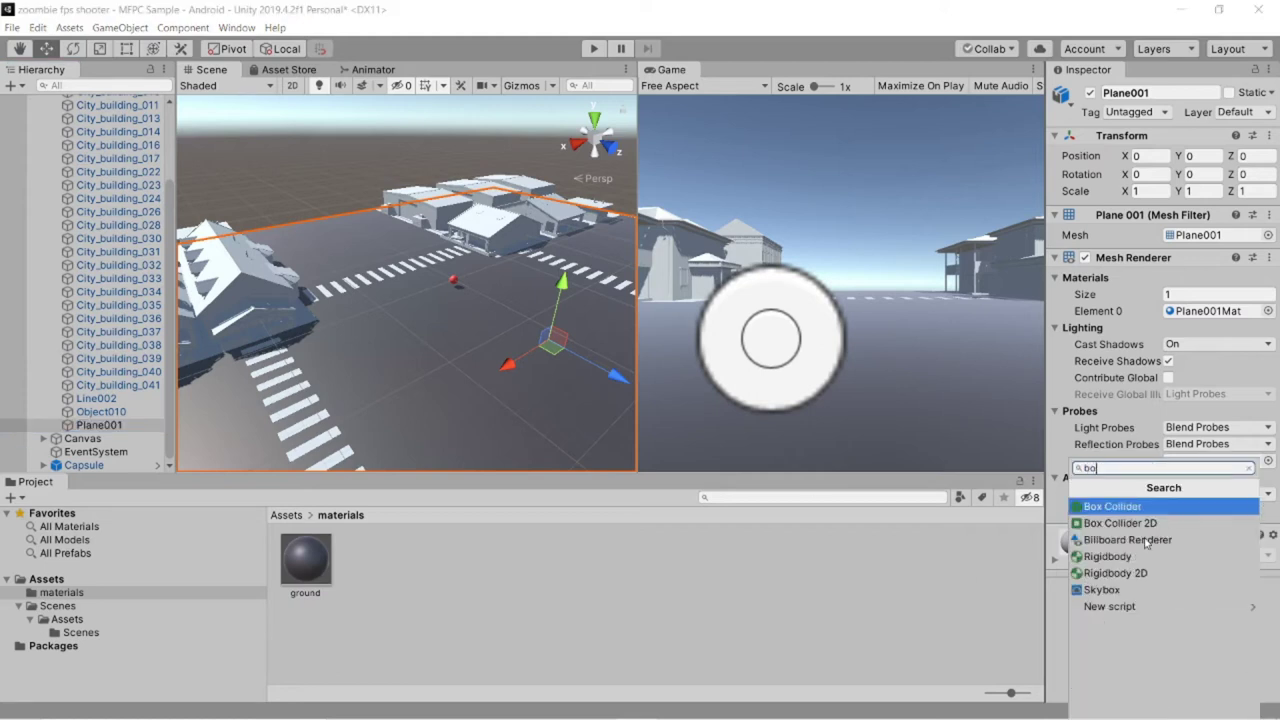
click(1127, 511)
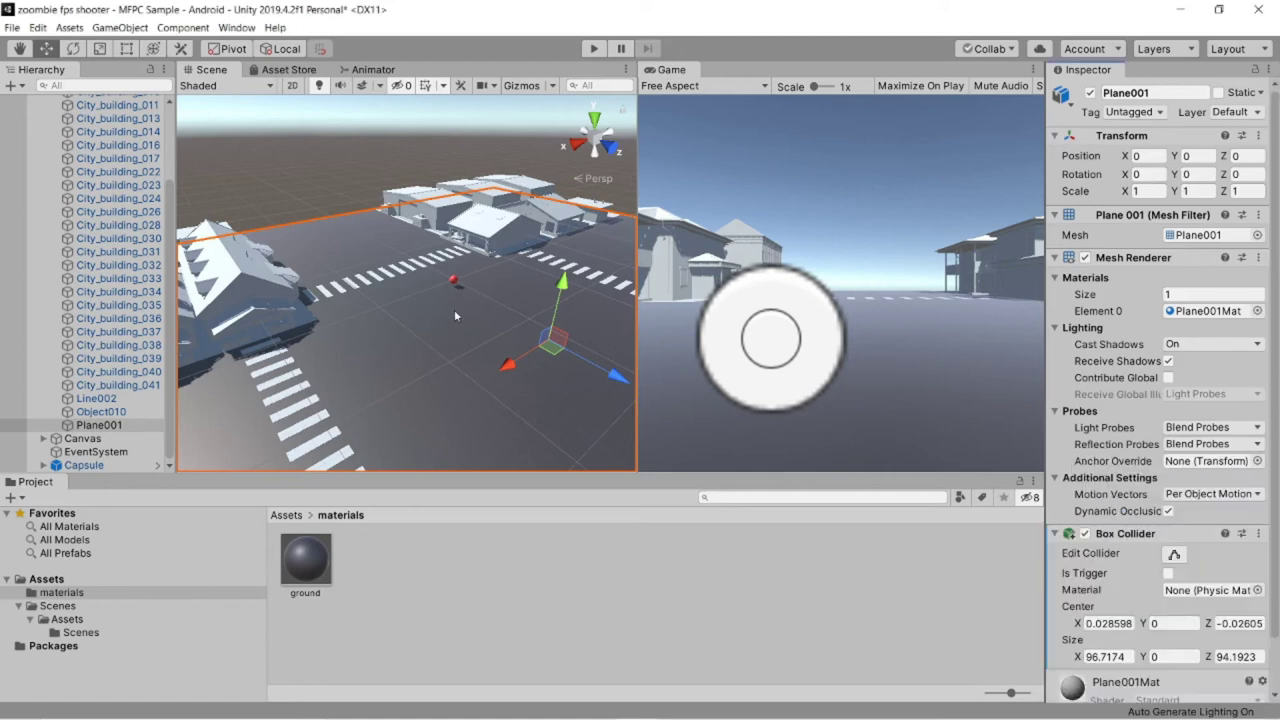
- Collapse the Street environment's child list and review the Capsule player's collider, Fps Controller and Rigidbody settings
scroll(60, 245, up, 3)
click(40, 128)
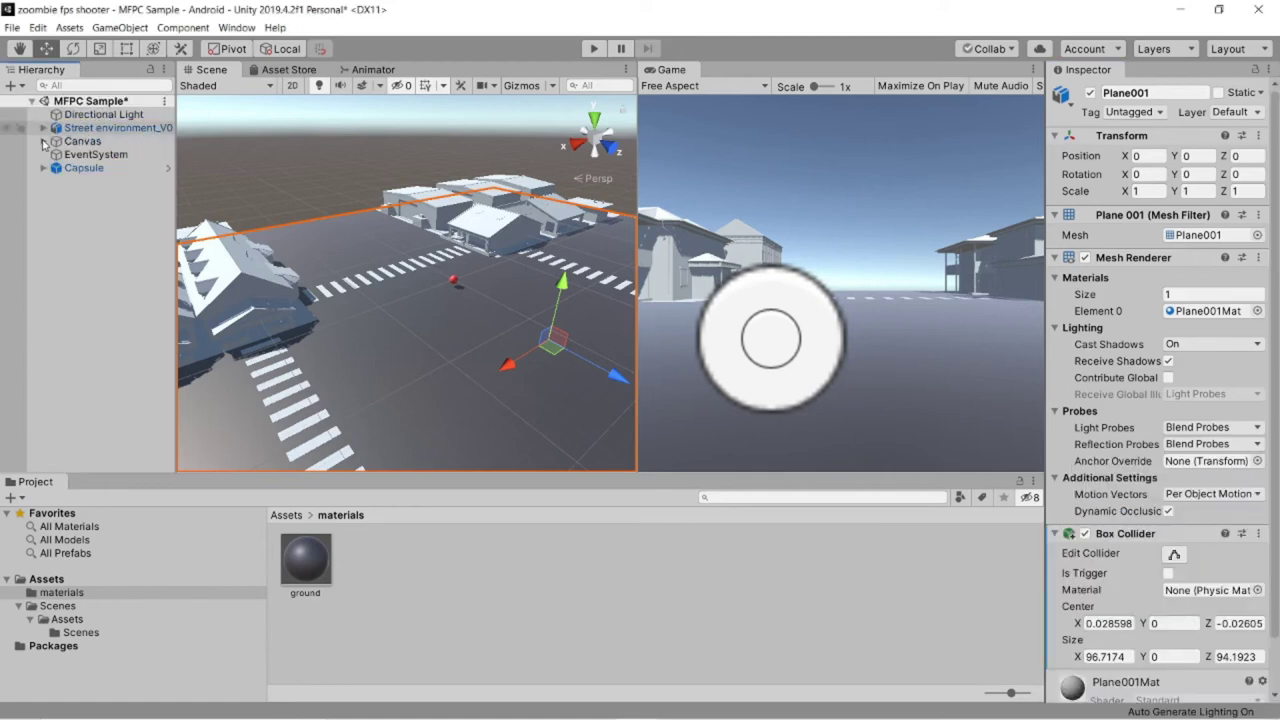
click(100, 142)
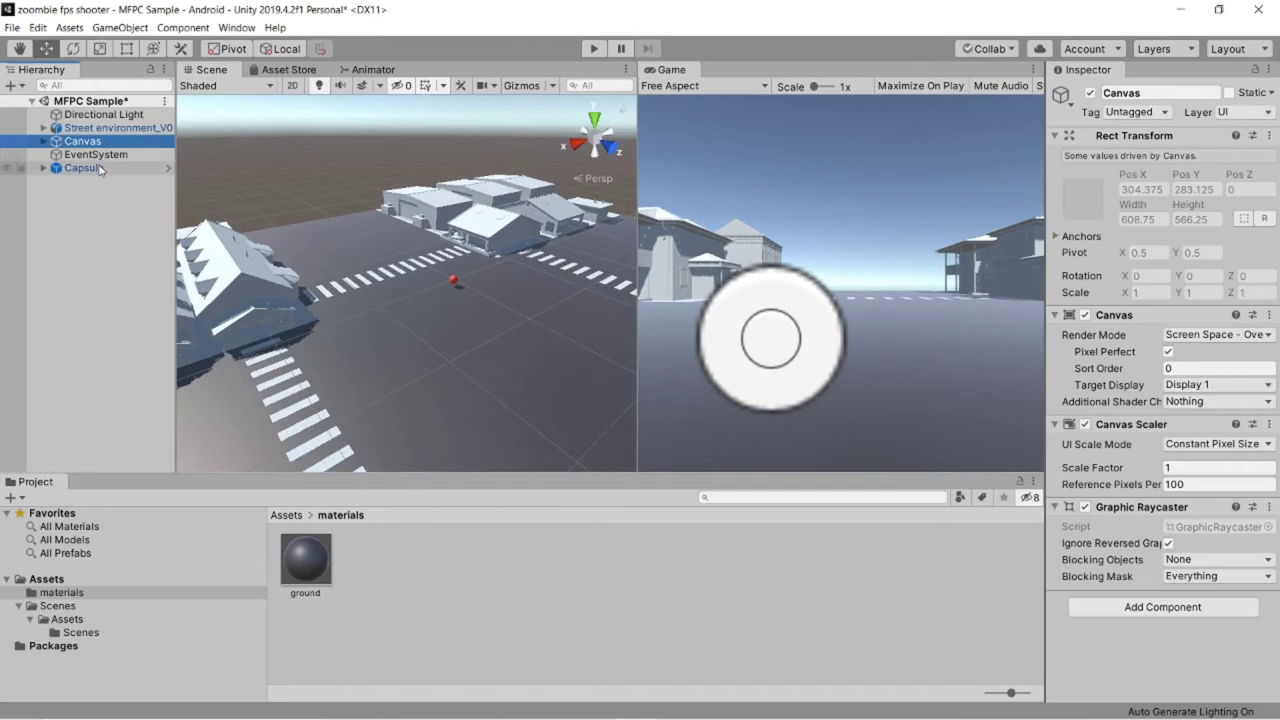
click(95, 168)
scroll(1085, 545, down, 10)
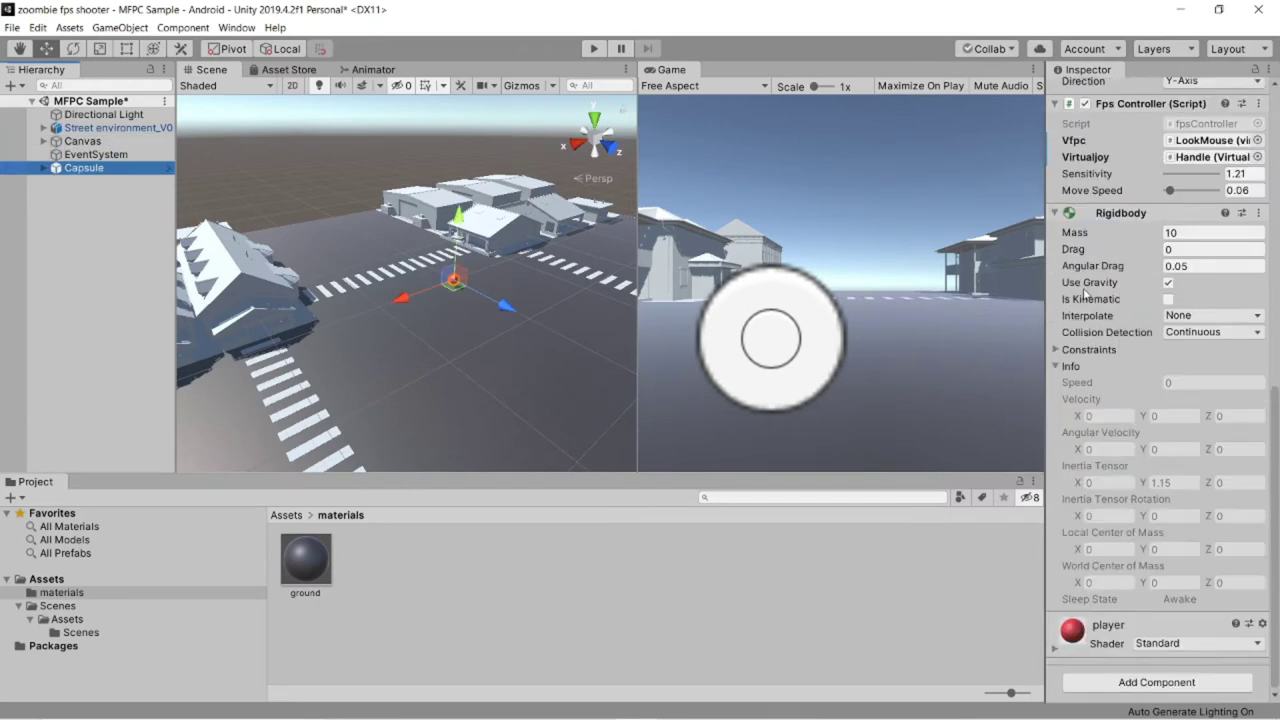
scroll(1085, 545, up, 10)
- Play-test the scene by moving the player around the ground with the on-screen joystick, and stop the test
click(593, 52)
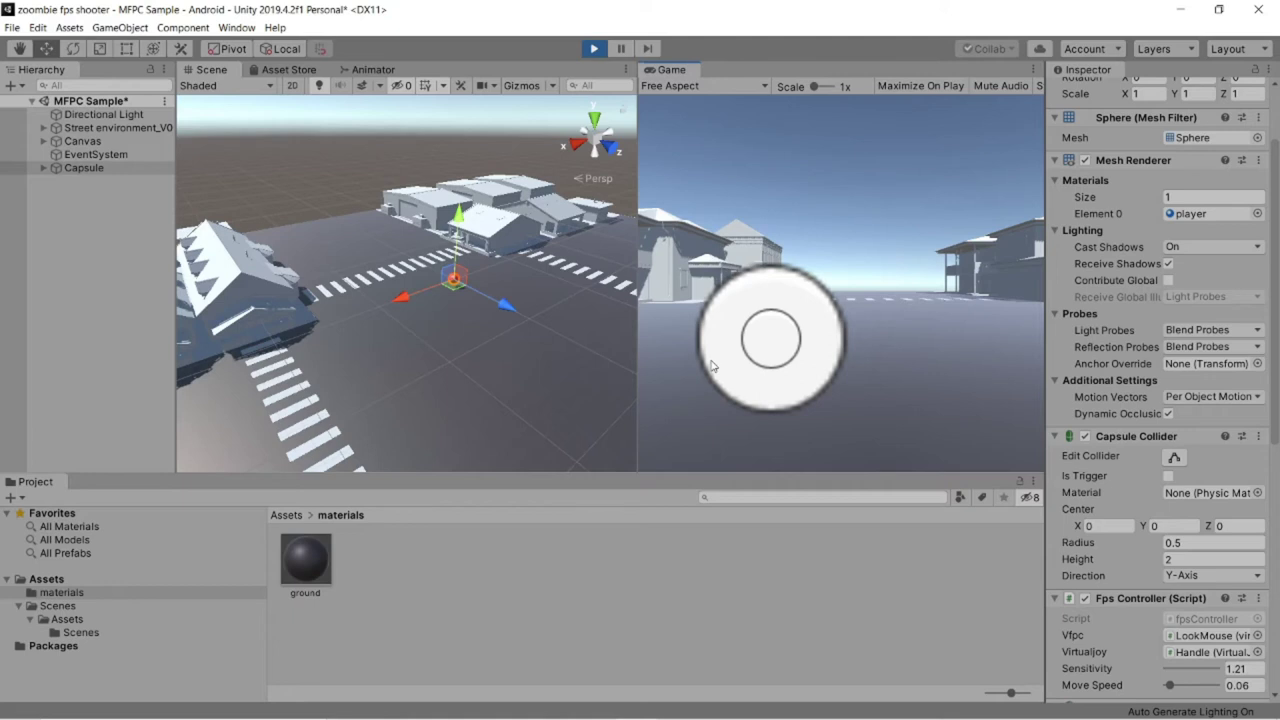
drag(712, 366, 836, 448)
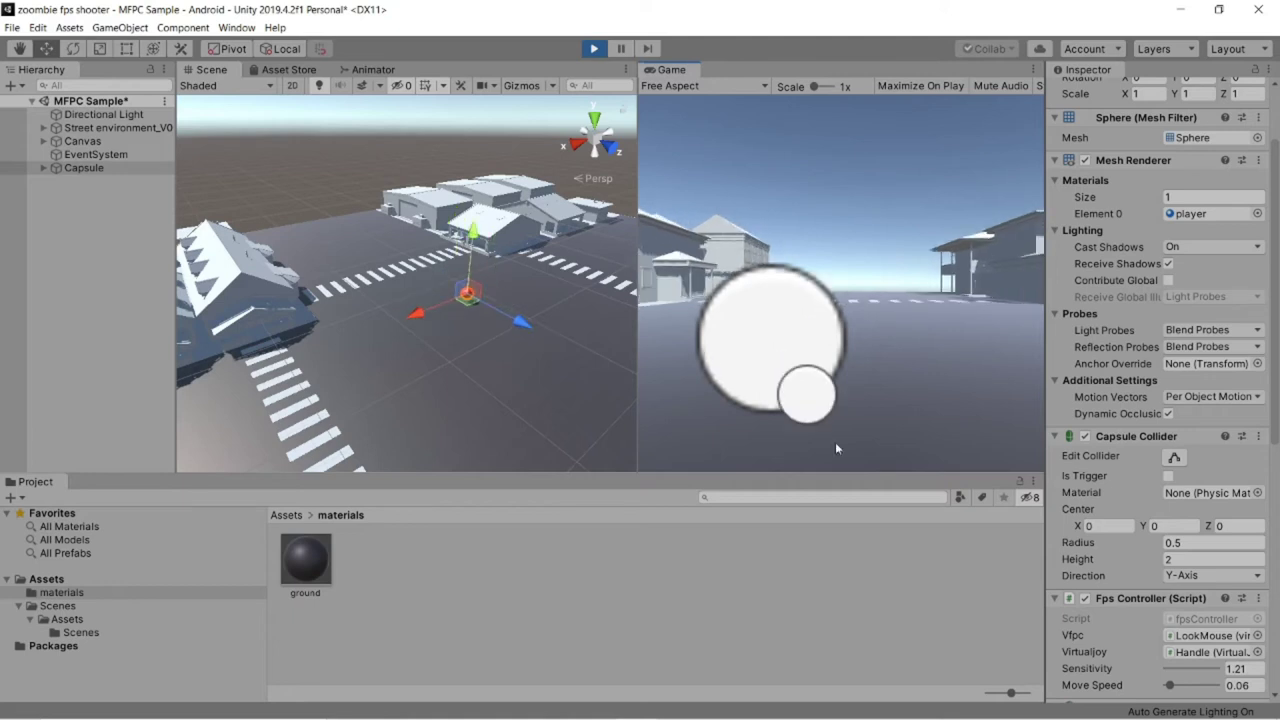
drag(836, 448, 783, 280)
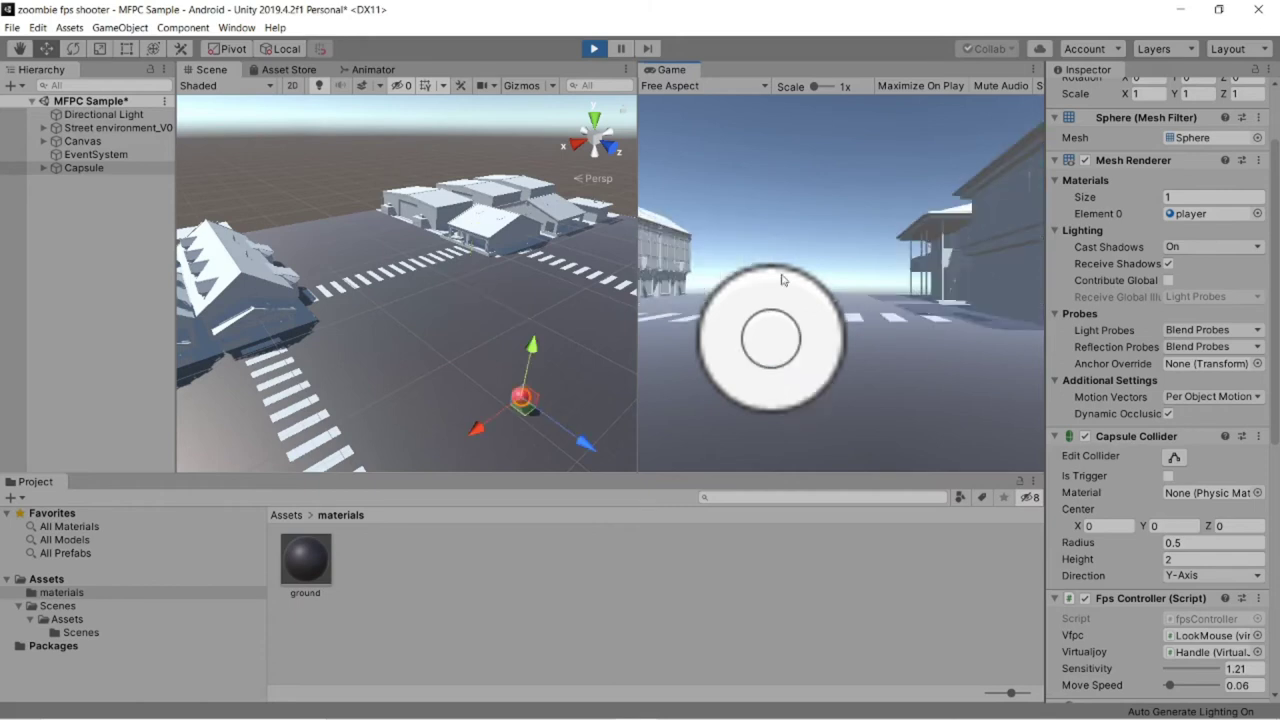
mouse_move(783, 280)
mouse_down()
mouse_move(786, 394)
mouse_move(790, 272)
mouse_up()
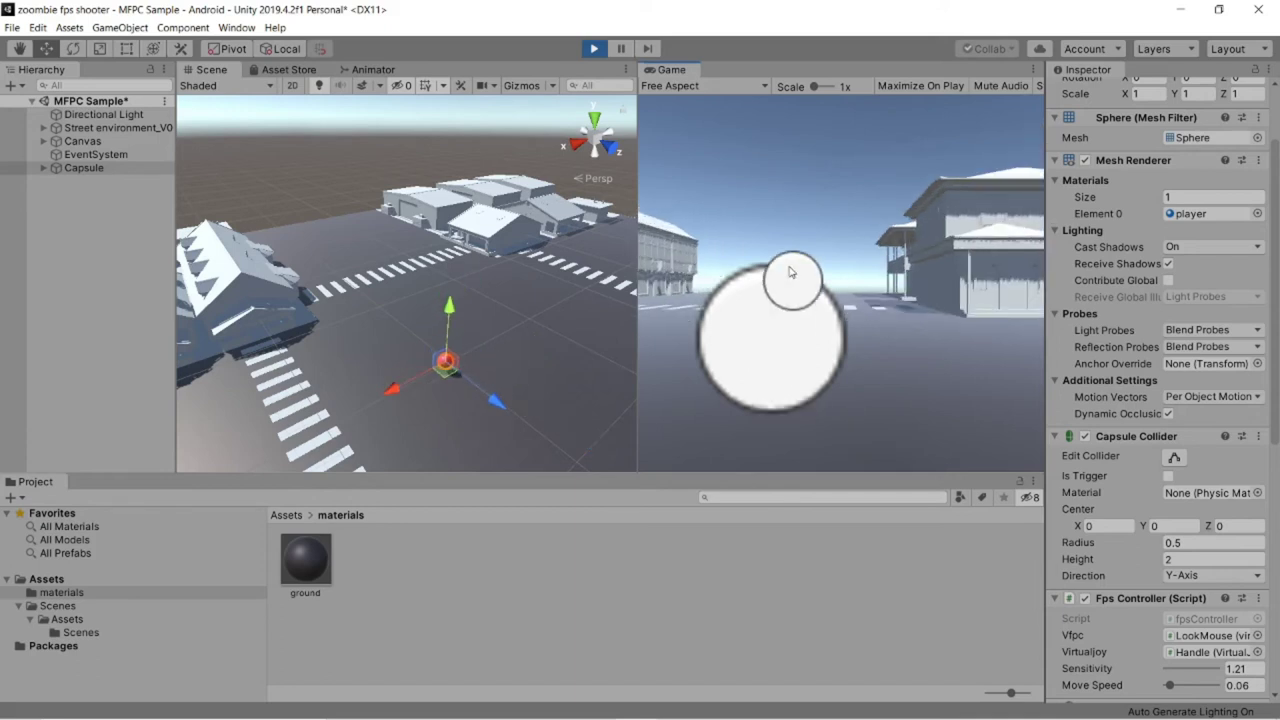
click(593, 49)
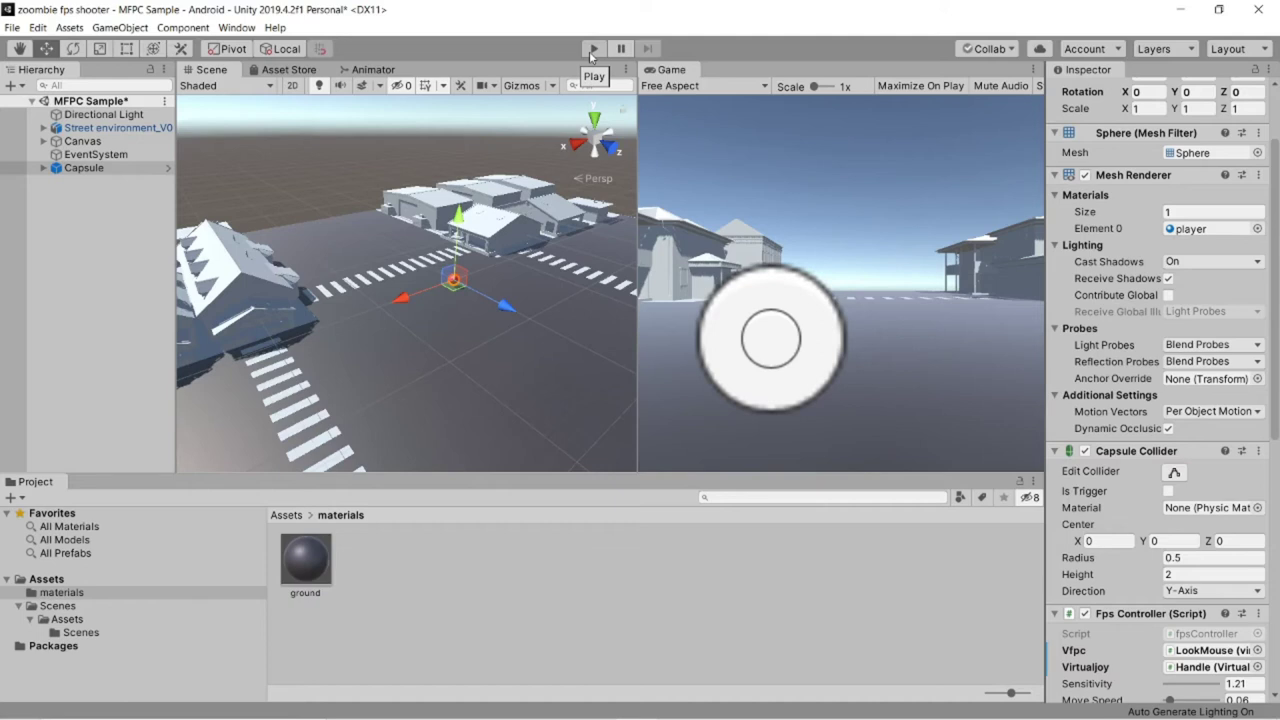
- Run the game again and steer the player into the corner building to check its collision, ending the run
click(593, 50)
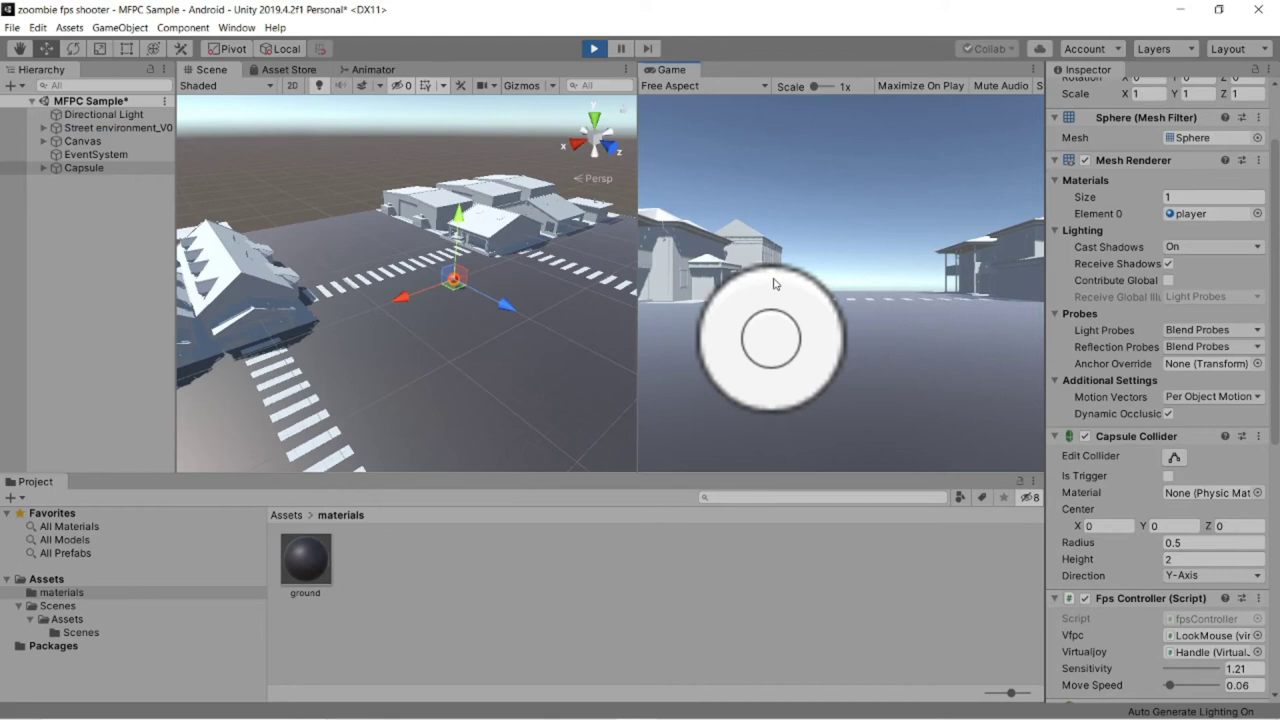
drag(774, 284, 782, 372)
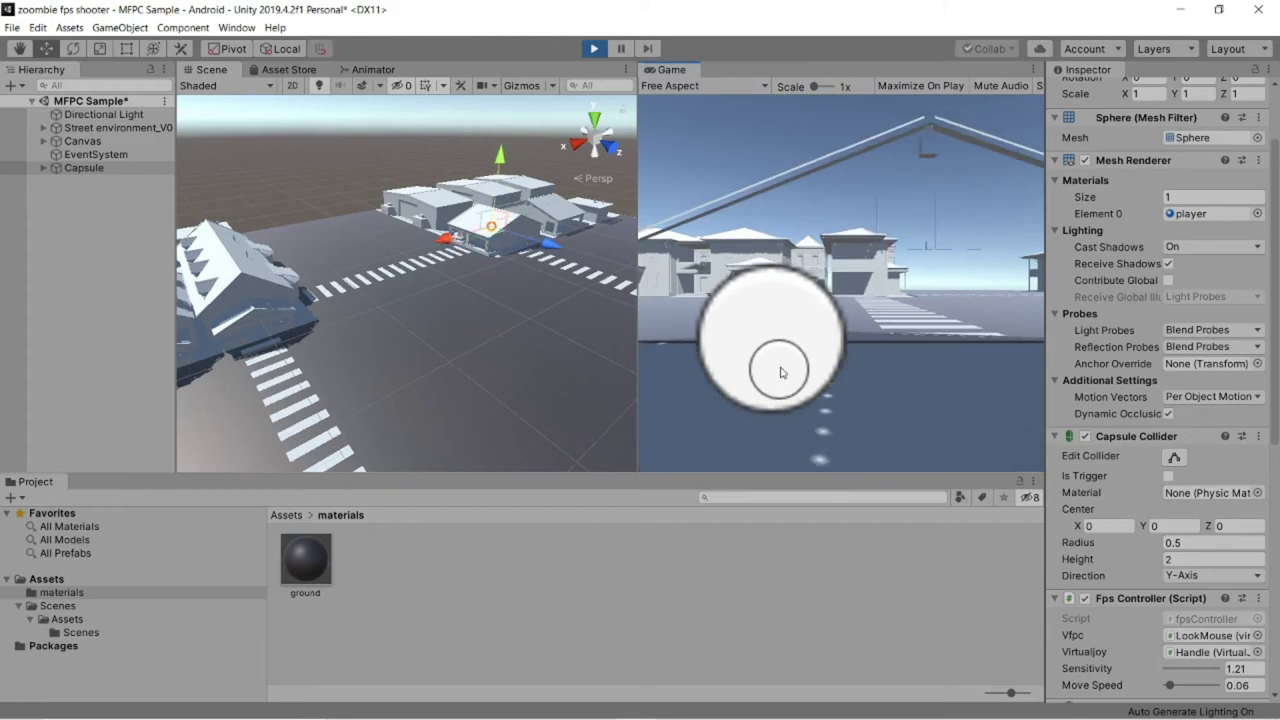
drag(782, 372, 888, 291)
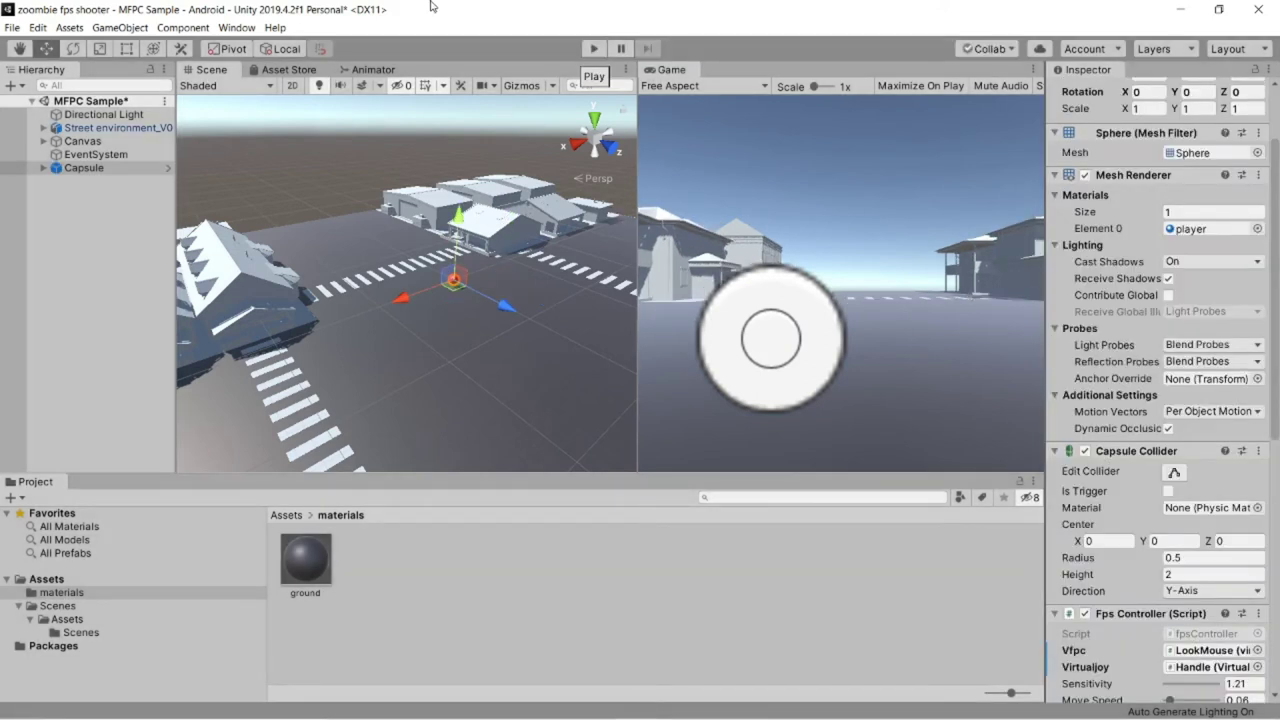
- Add a Box Collider component to the corner building, City_building_001
click(502, 236)
click(502, 236)
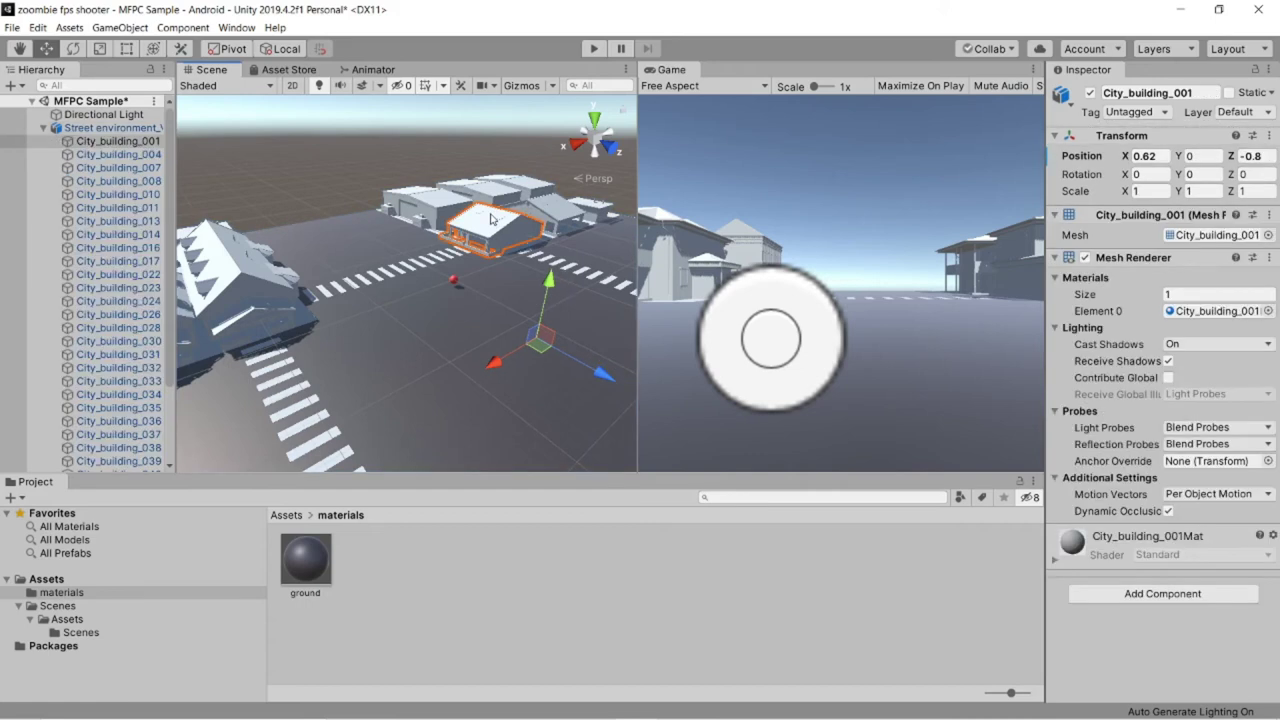
click(1128, 594)
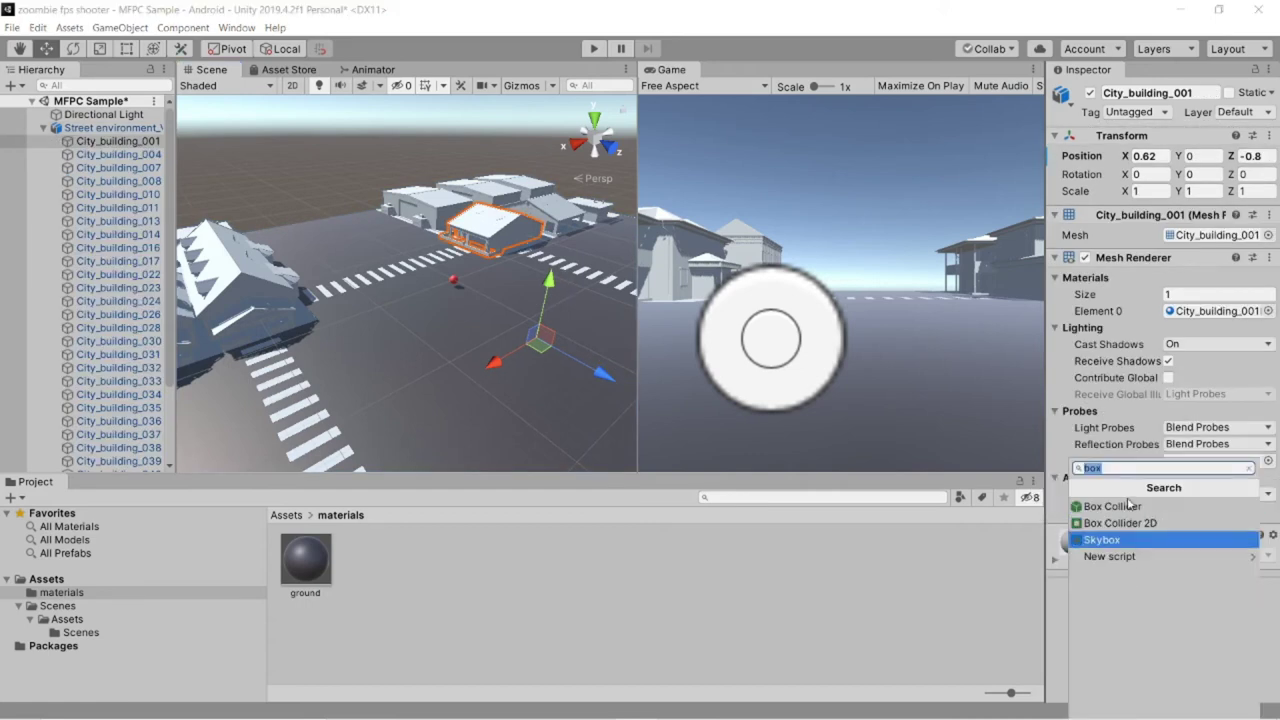
click(1120, 506)
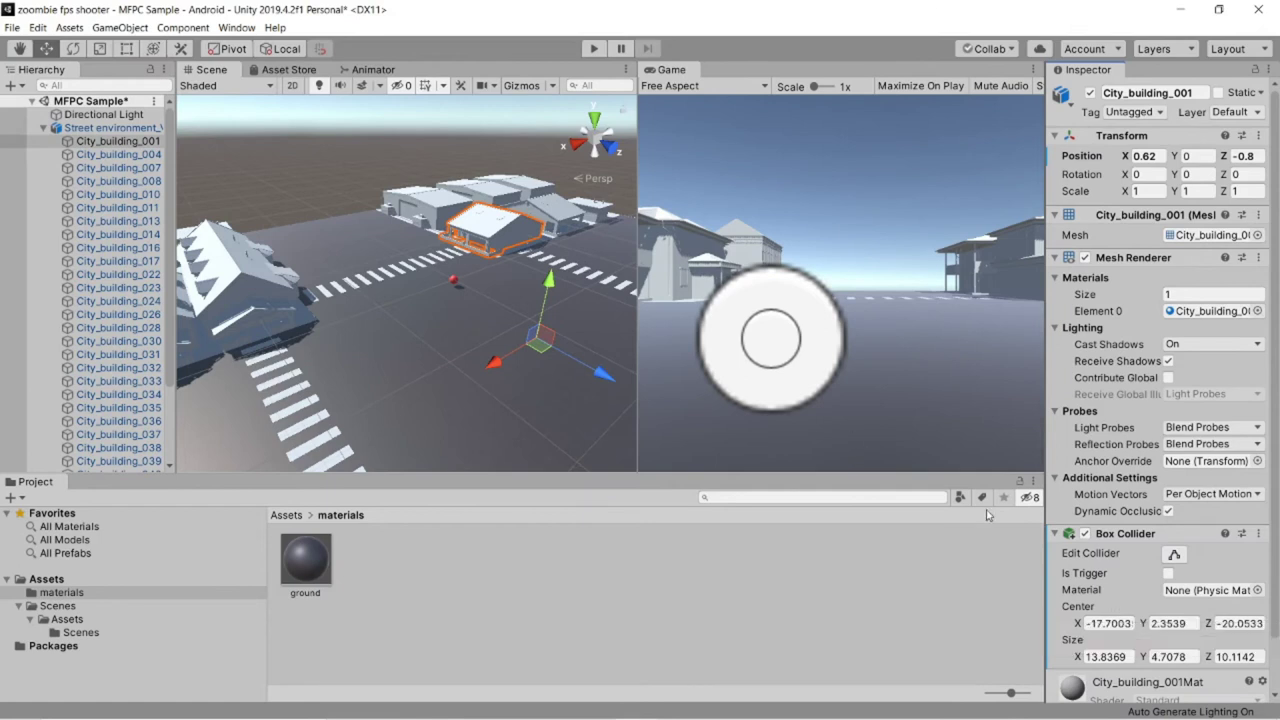
- Turn on collider editing for City_building_001 and examine from several angles how the box bounds enclose the building
click(1174, 556)
scroll(526, 282, up, 6)
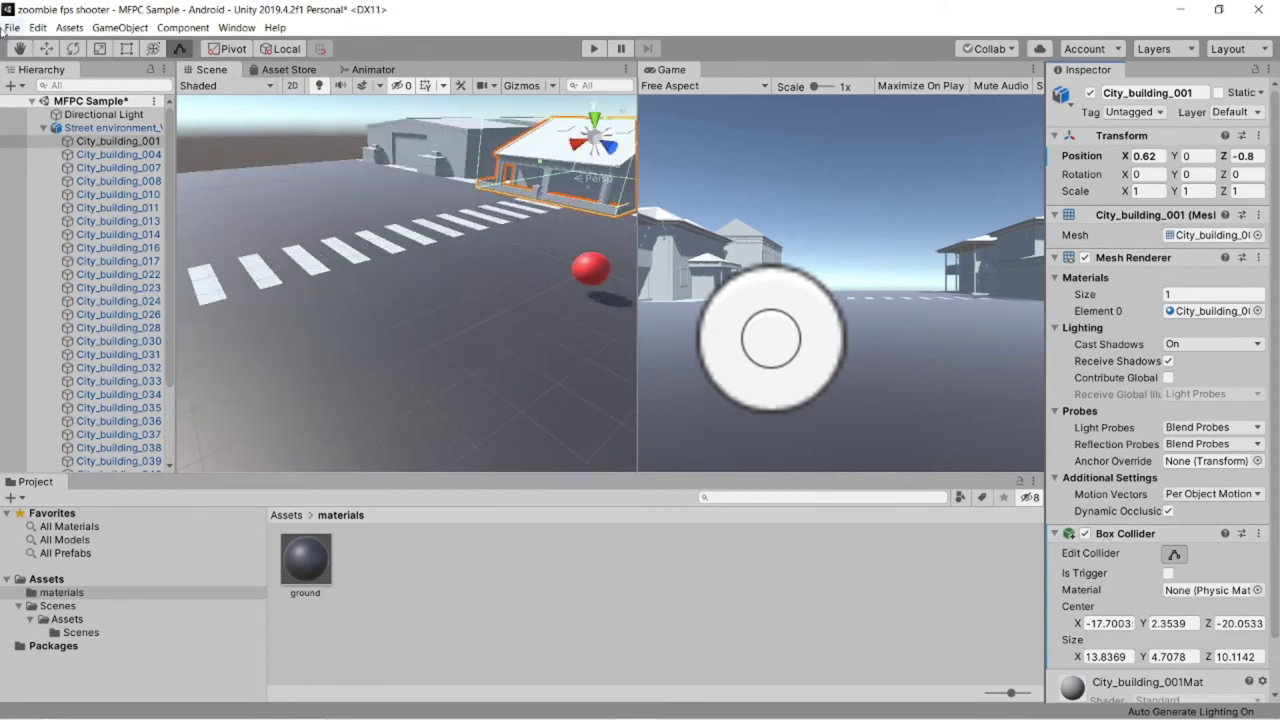
alt+drag(428, 144, 320, 162)
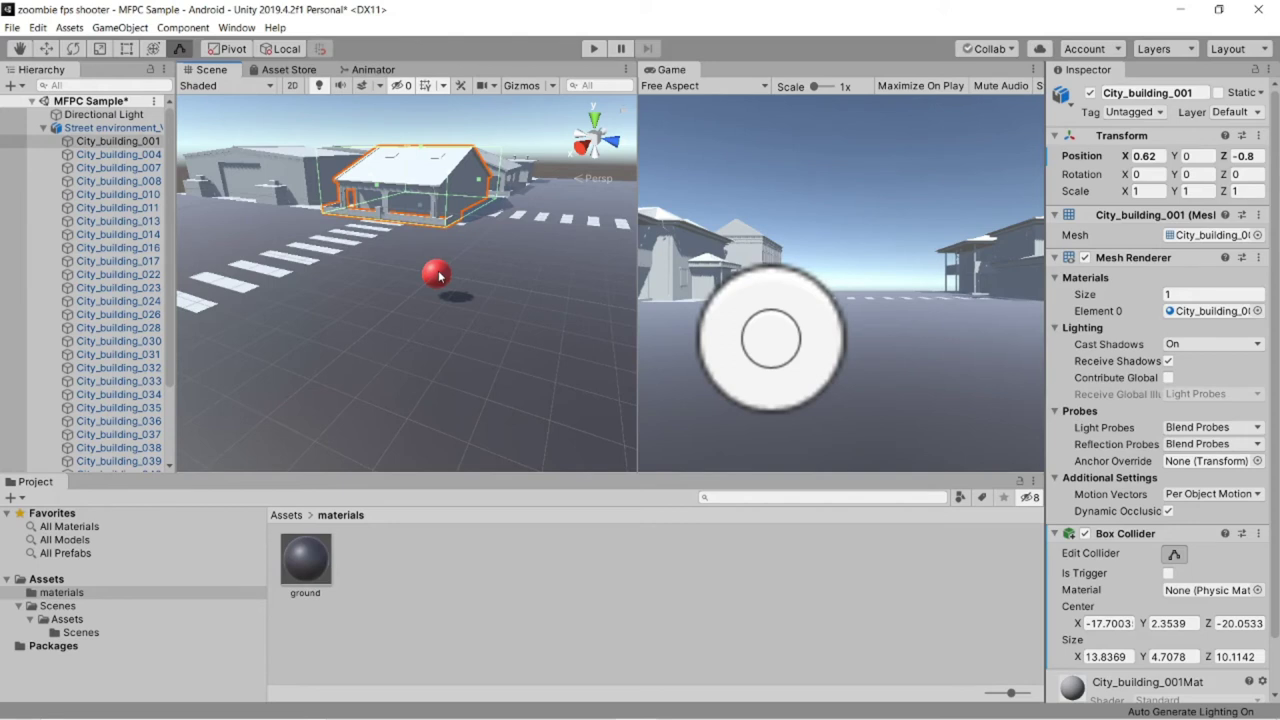
scroll(346, 222, up, 3)
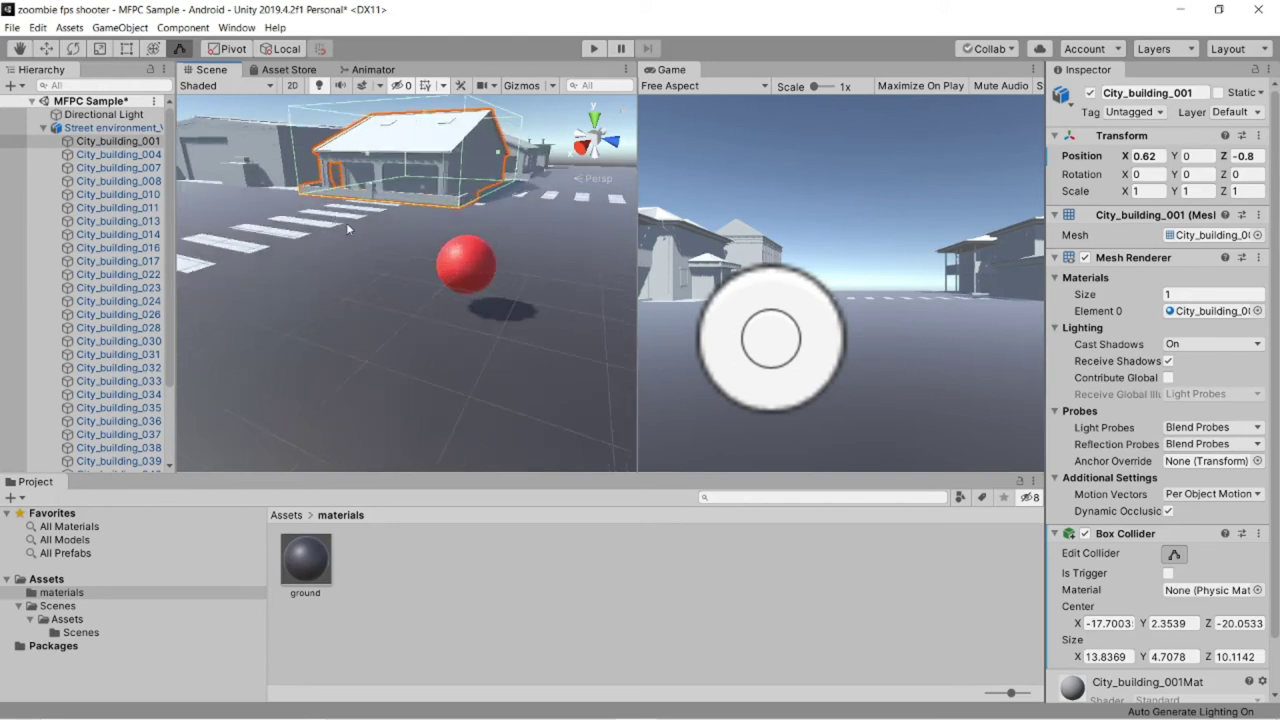
scroll(346, 222, up, 2)
right_drag(346, 222, 427, 203)
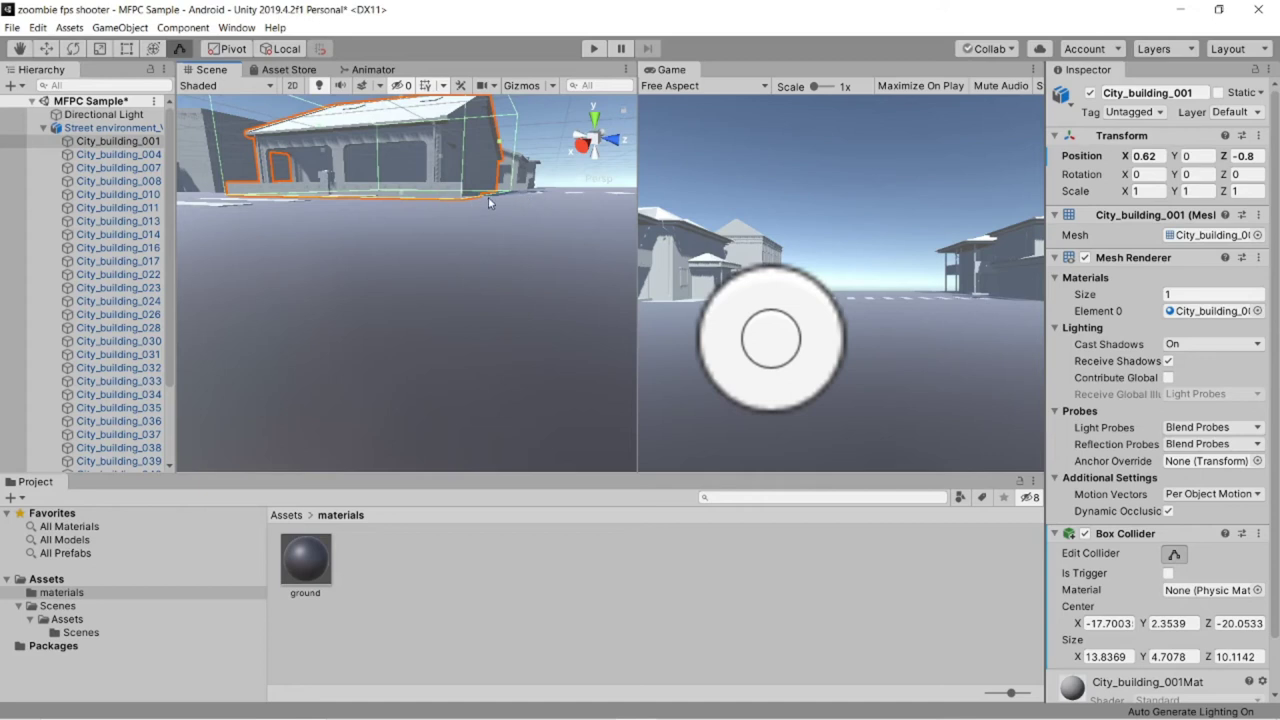
right_drag(470, 196, 361, 121)
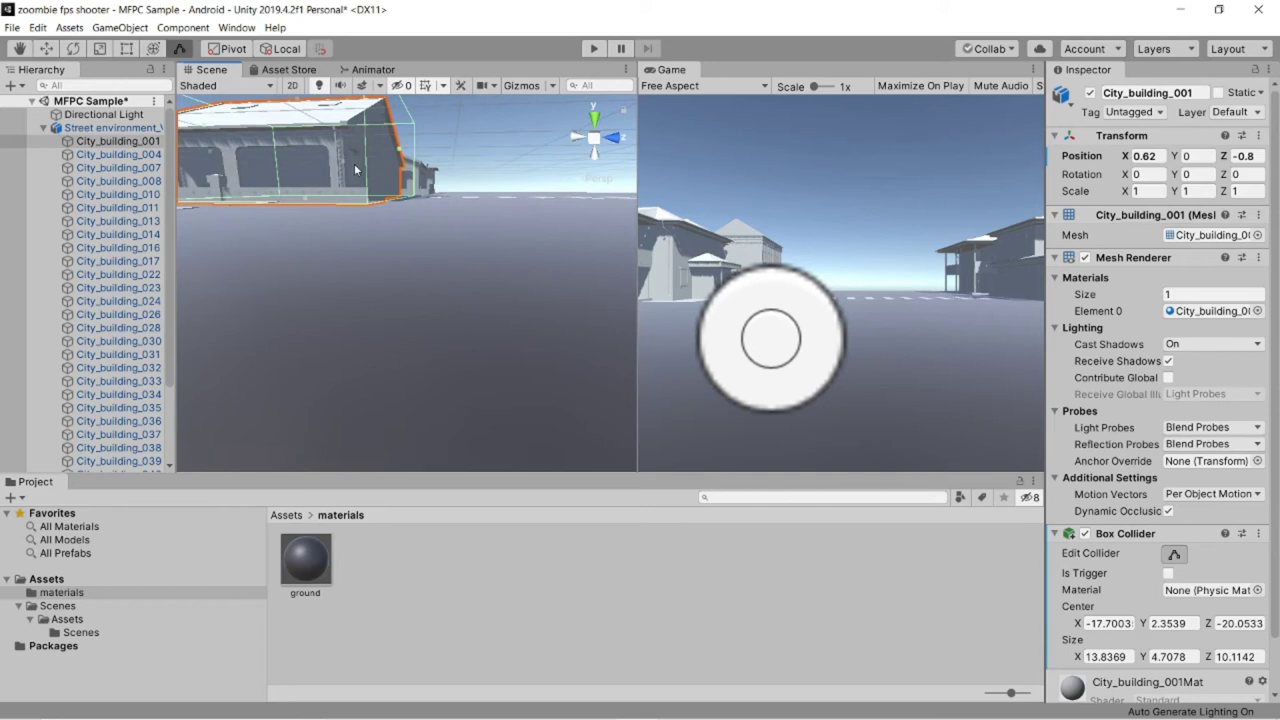
middle_drag(354, 163, 466, 364)
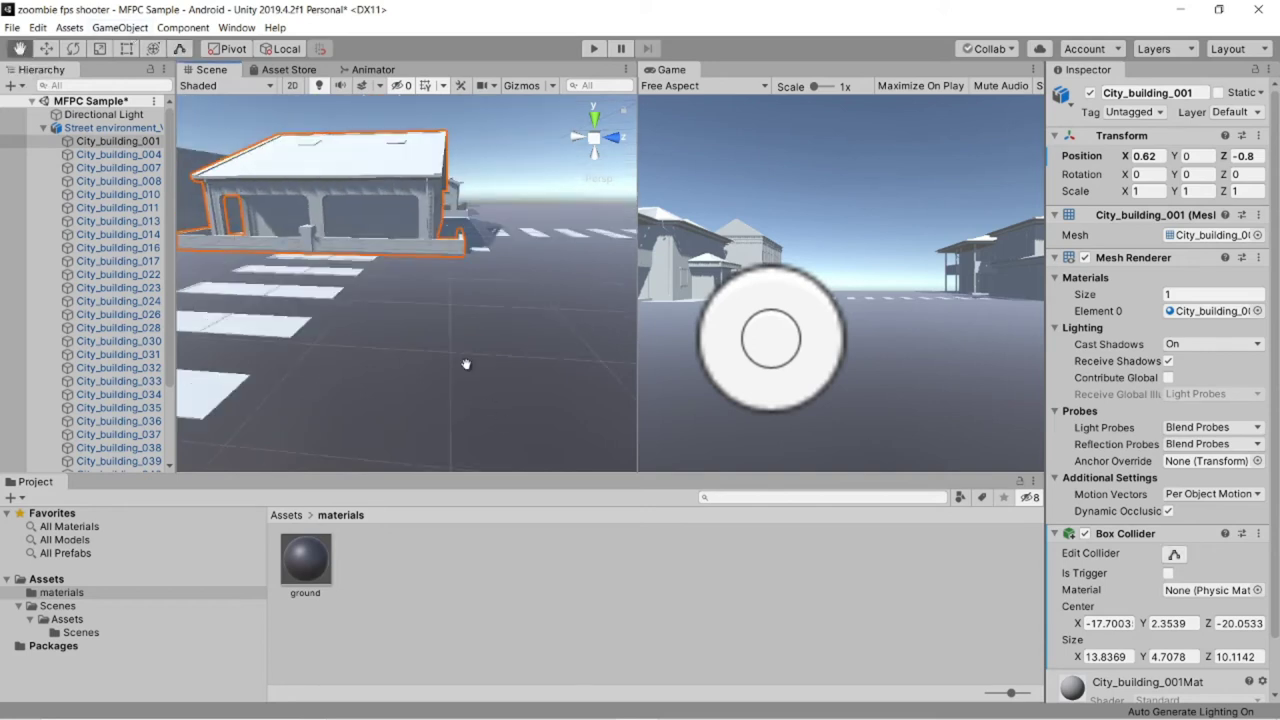
scroll(443, 291, up, 3)
scroll(521, 153, down, 2)
scroll(520, 386, up, 1)
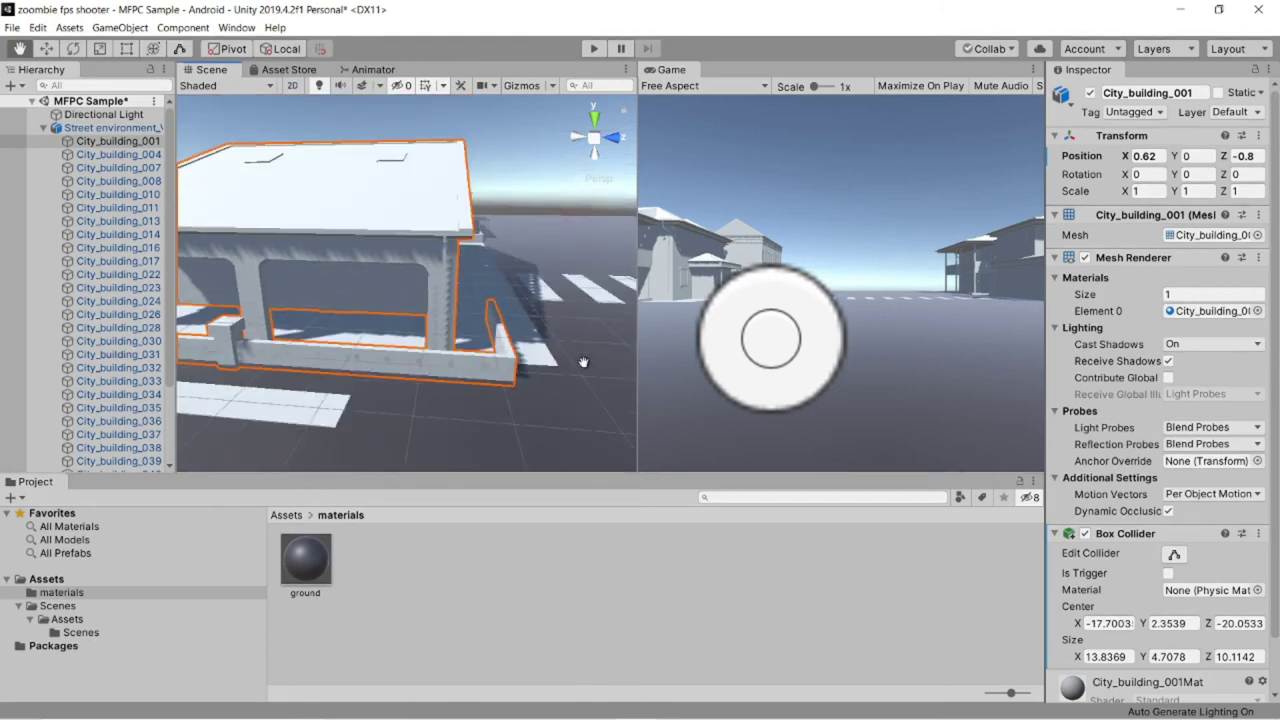
middle_drag(583, 362, 480, 430)
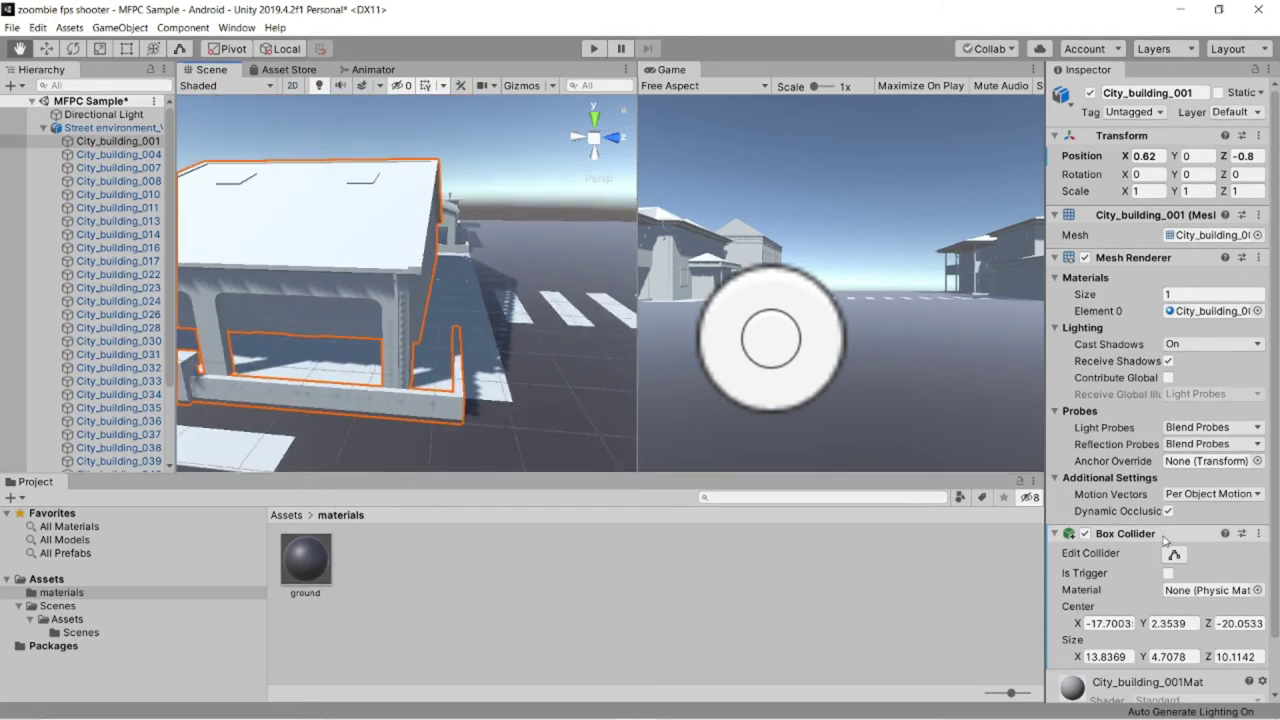
click(1174, 553)
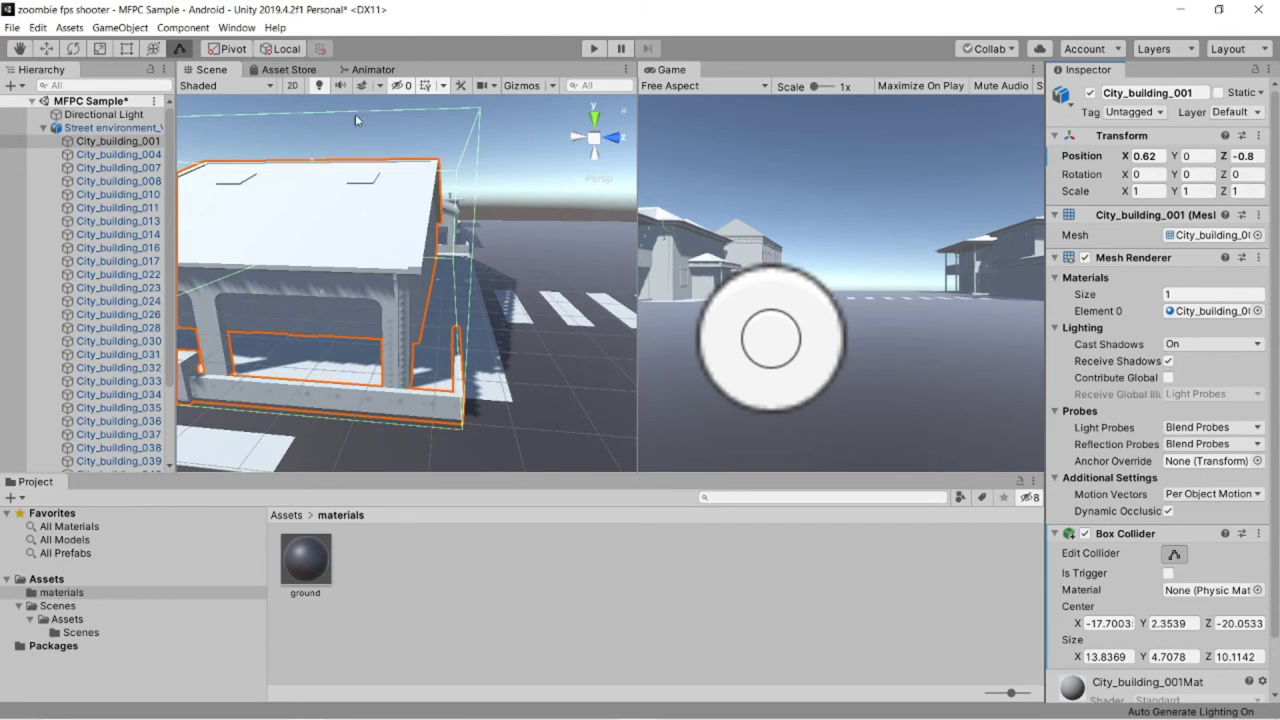
- Run the game and steer the player with the on-screen joystick into City_building_001 to test its box collider
click(594, 48)
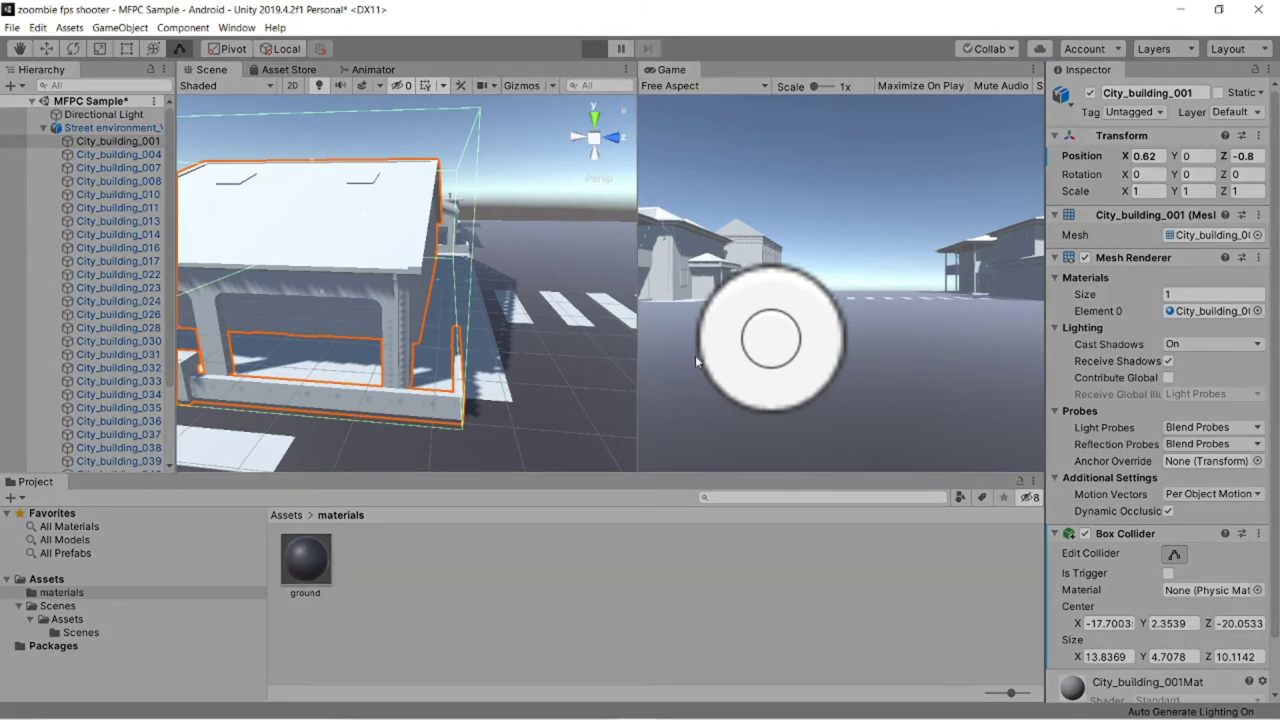
scroll(557, 400, down, 5)
click(558, 398)
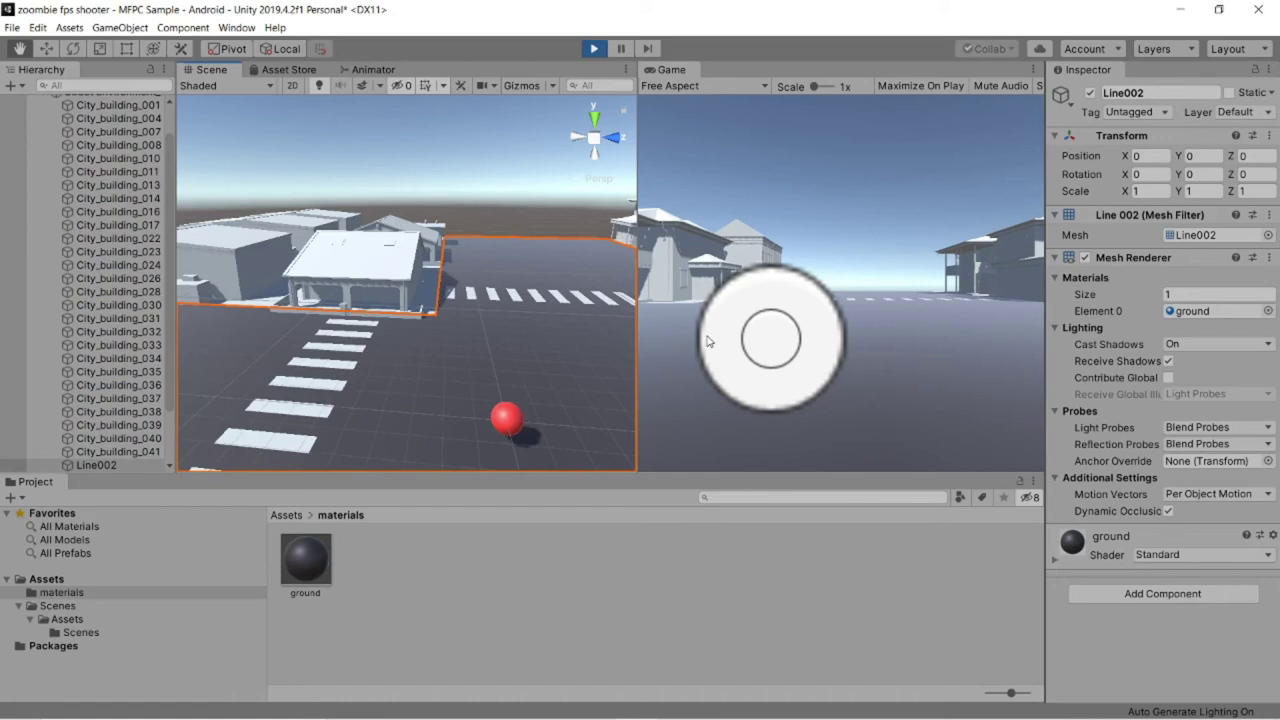
drag(707, 341, 658, 404)
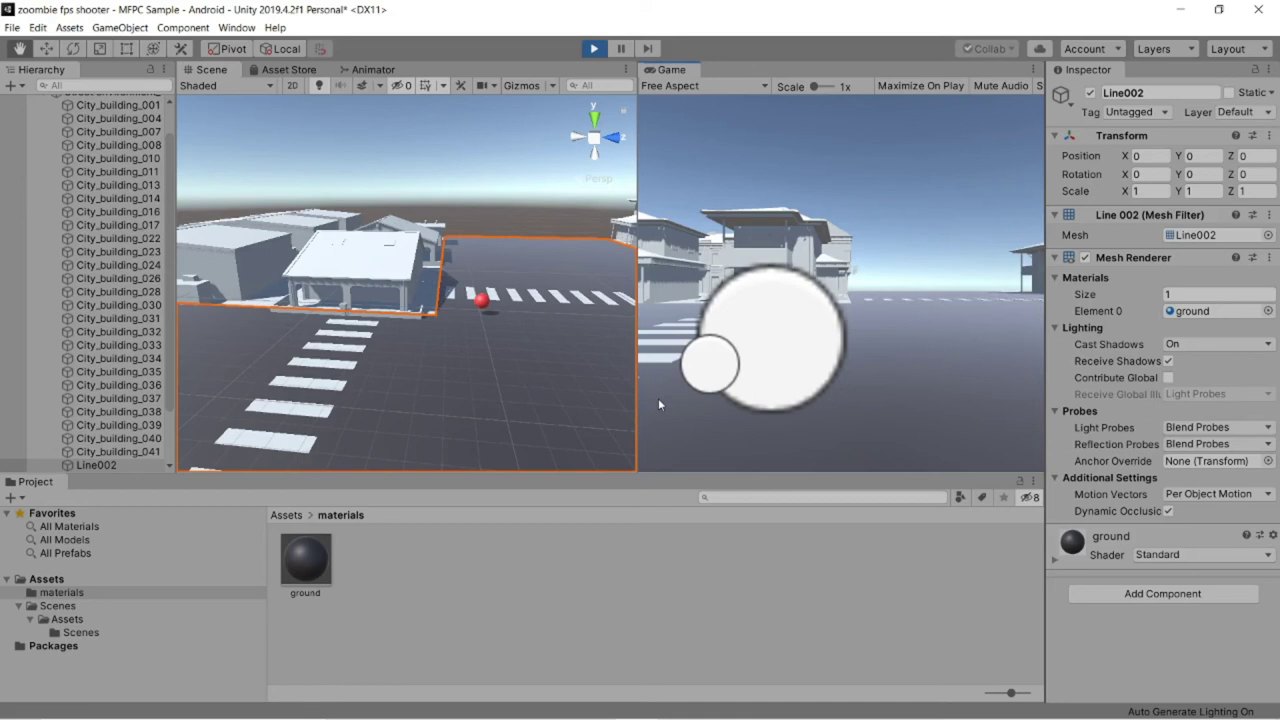
drag(659, 402, 758, 292)
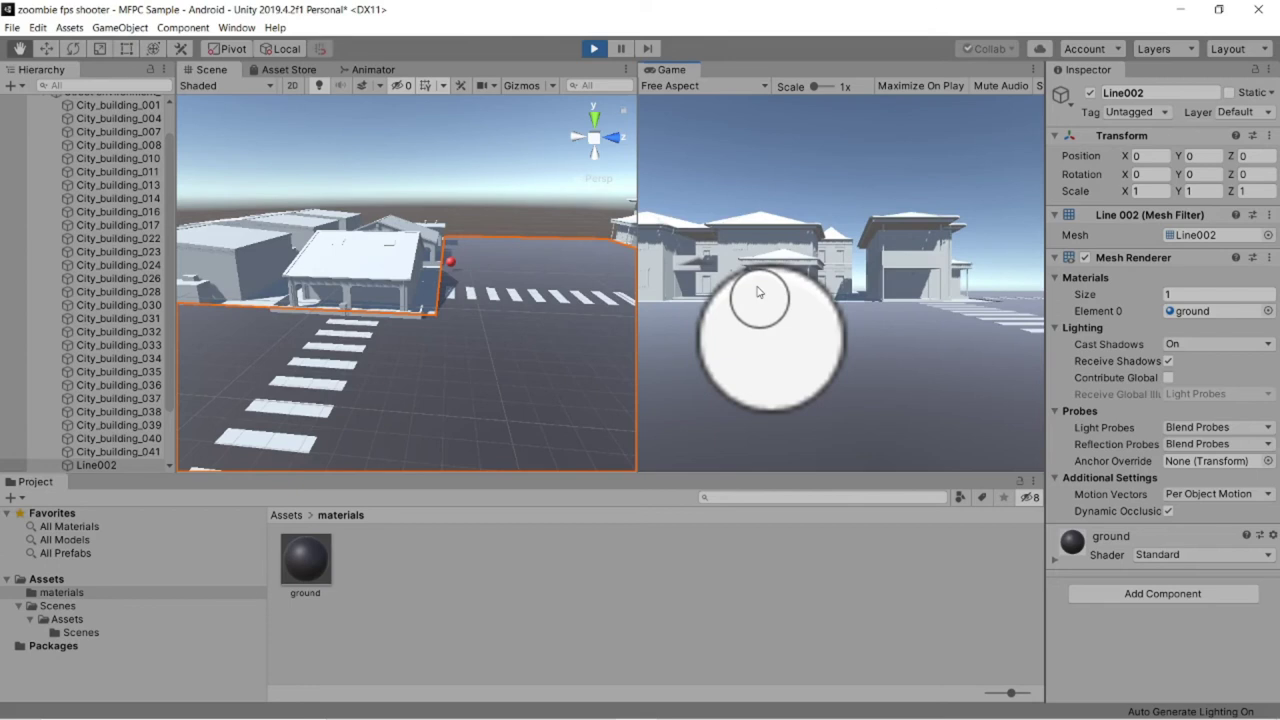
drag(758, 292, 771, 297)
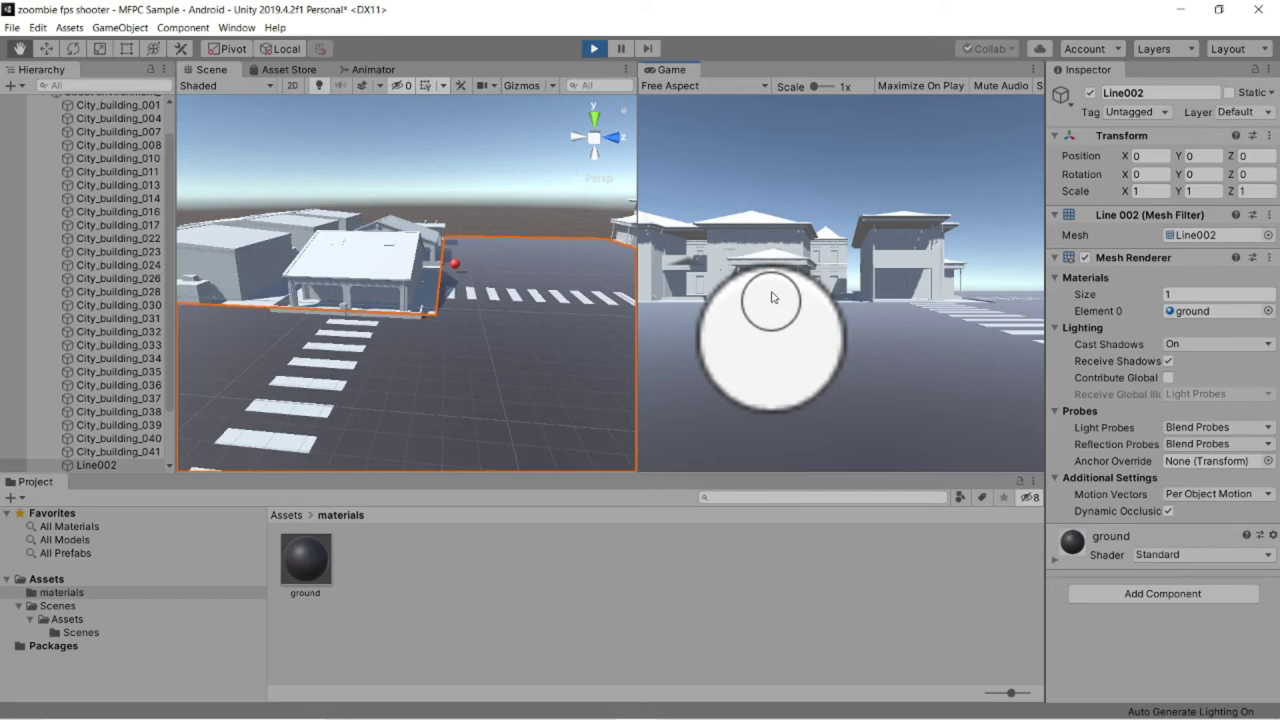
drag(771, 297, 771, 300)
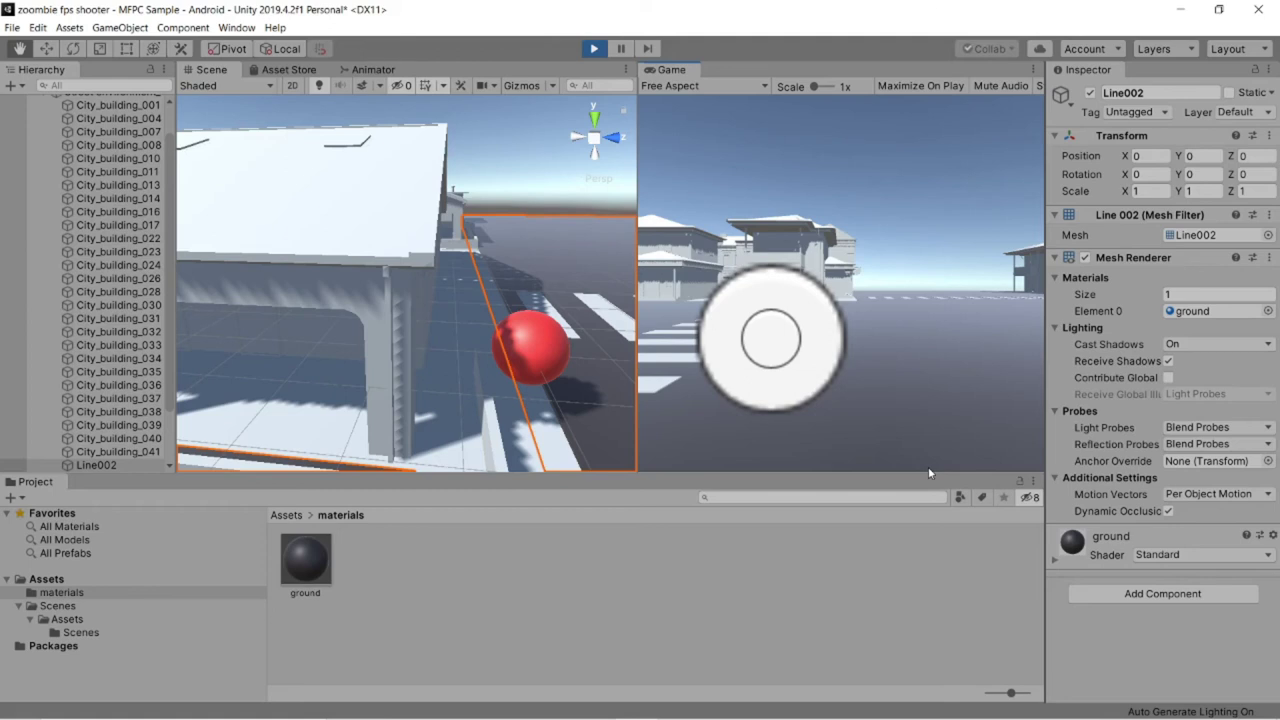
- Turn on collider editing for City_building_001 and pull the box's street-side face inward to a Z size of about 9.14
click(613, 378)
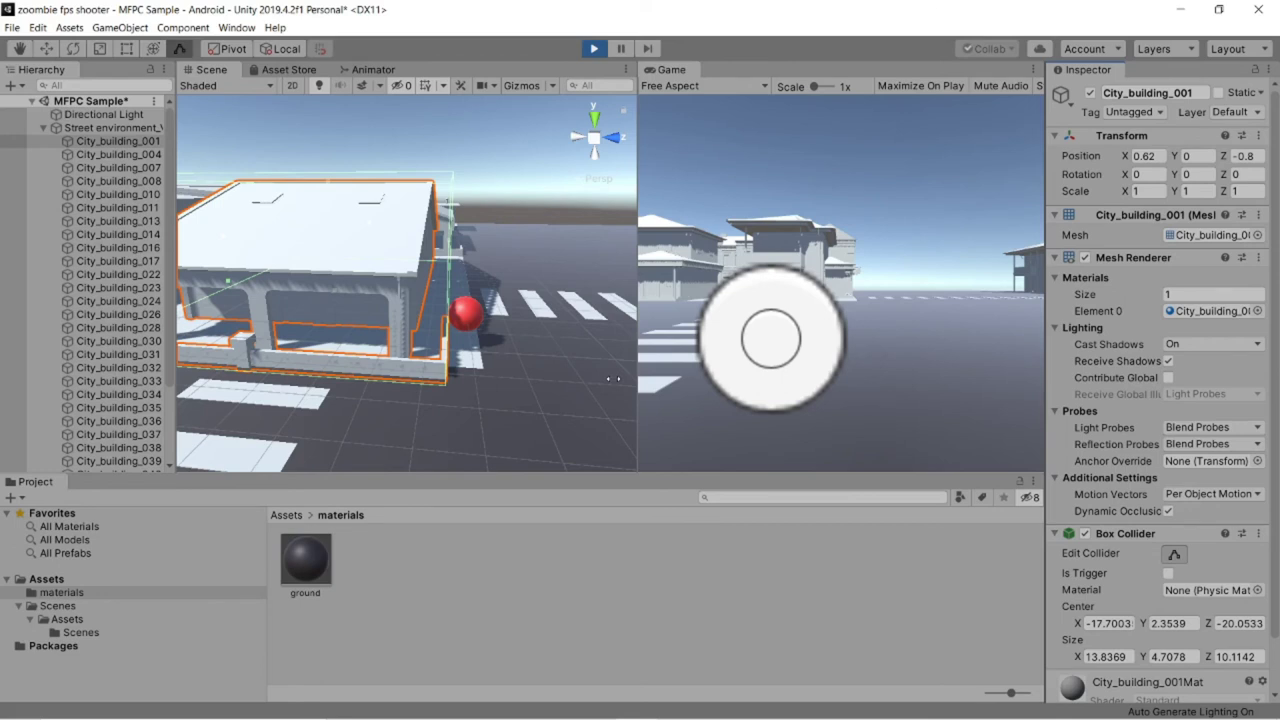
right_drag(612, 378, 500, 330)
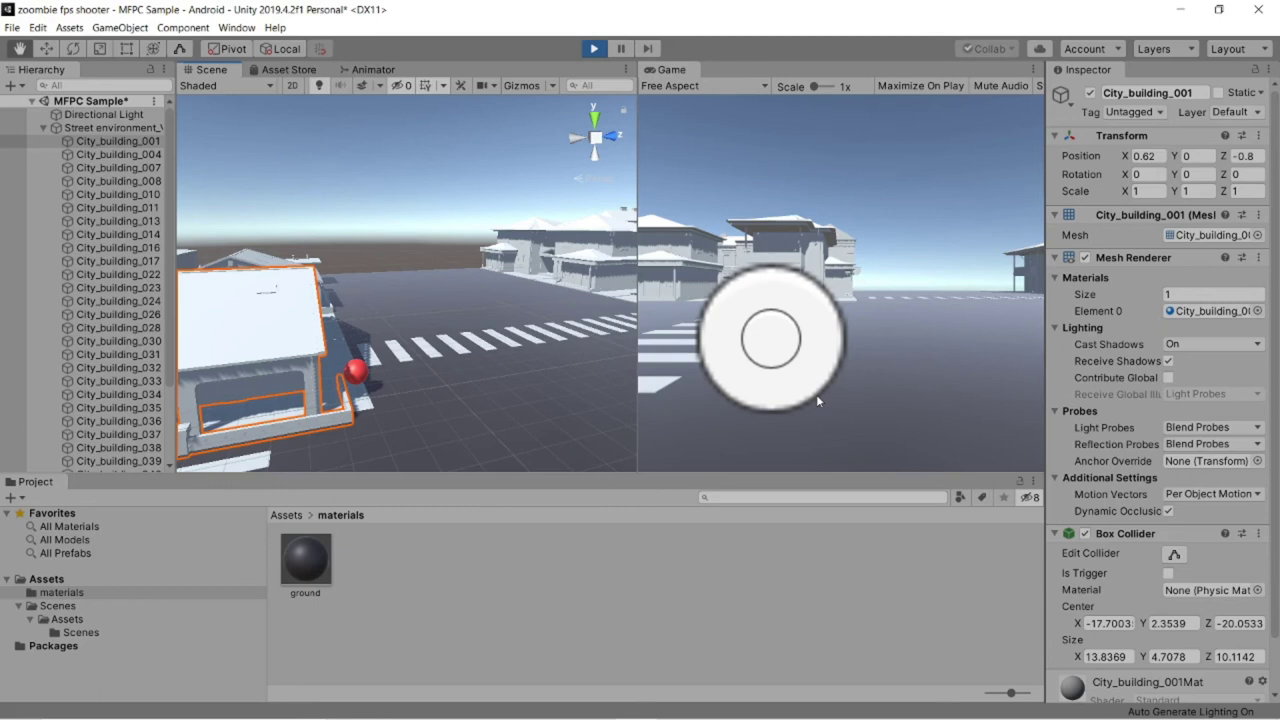
click(1174, 553)
drag(350, 400, 341, 386)
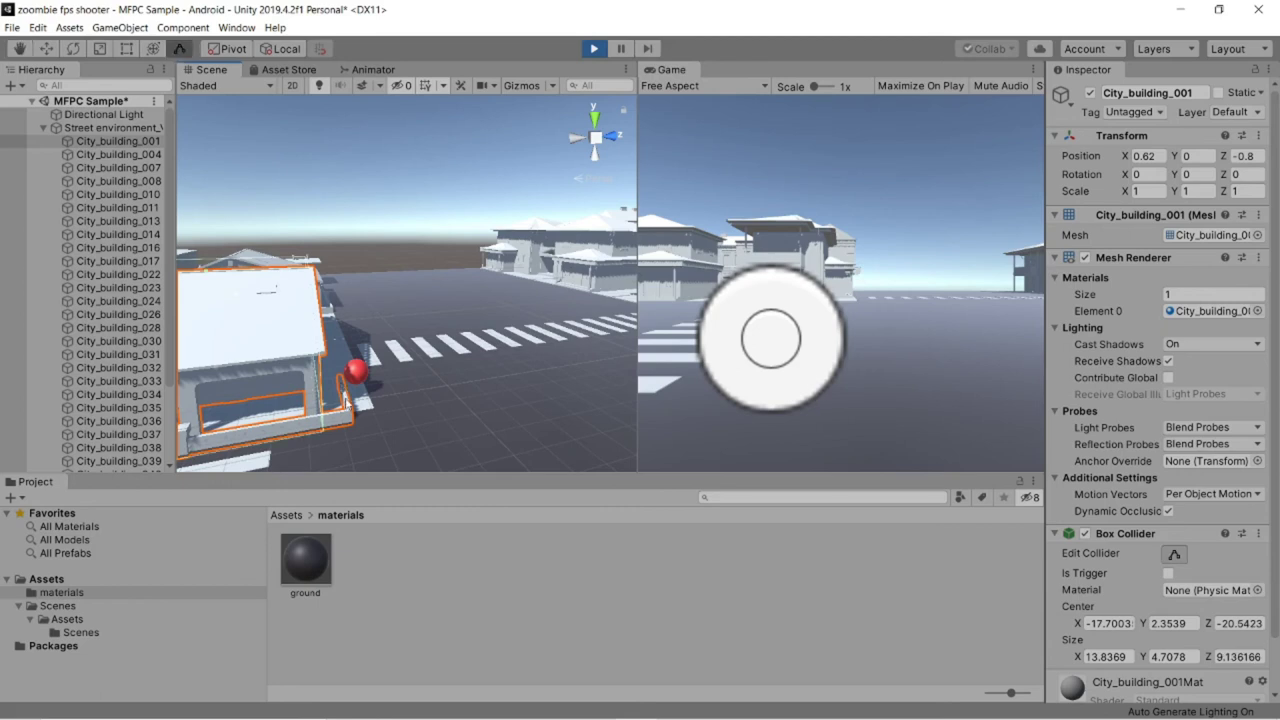
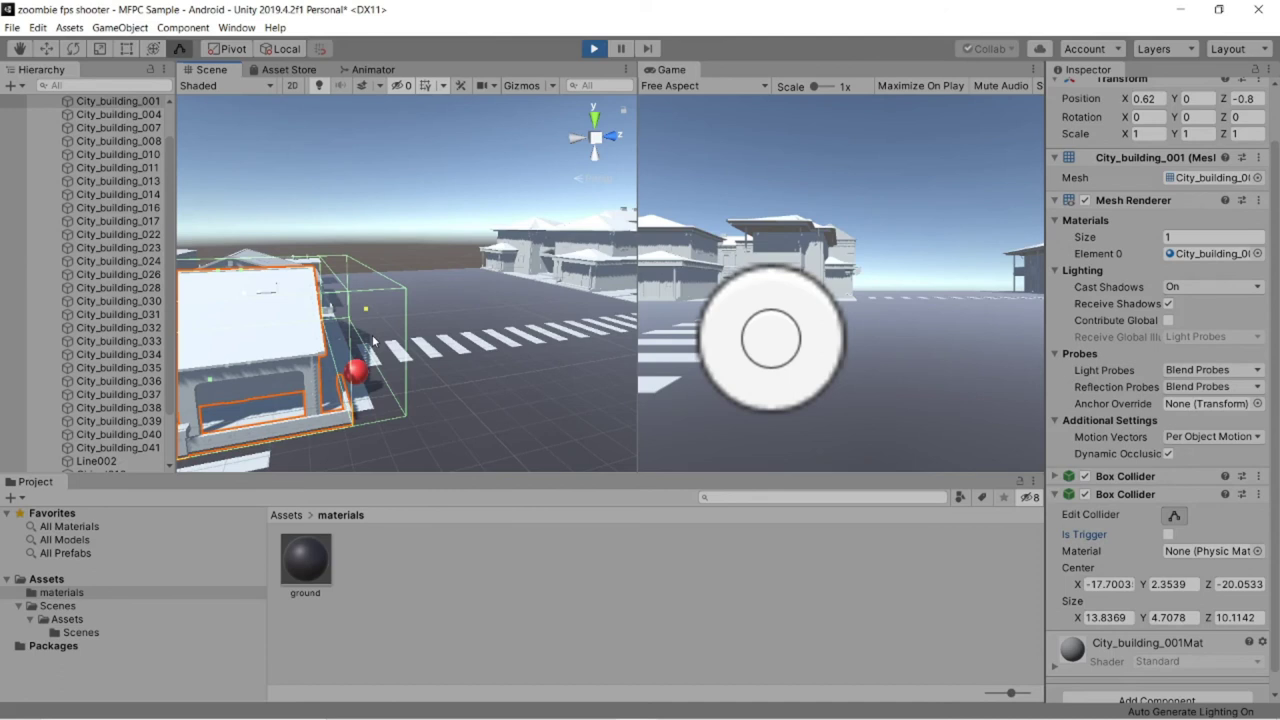
- Try moving the side face of the second Box Collider on City_building_001 and inspect its bounds from another side of the building
drag(374, 342, 407, 358)
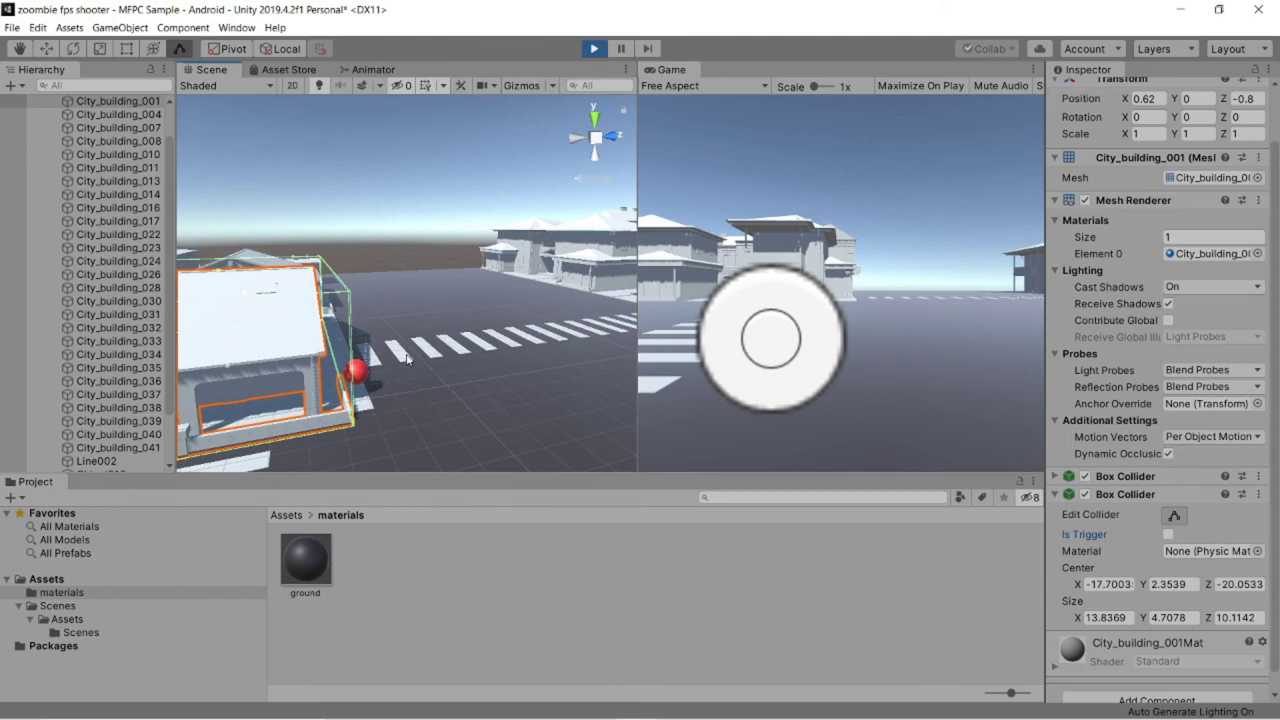
alt+drag(407, 360, 583, 387)
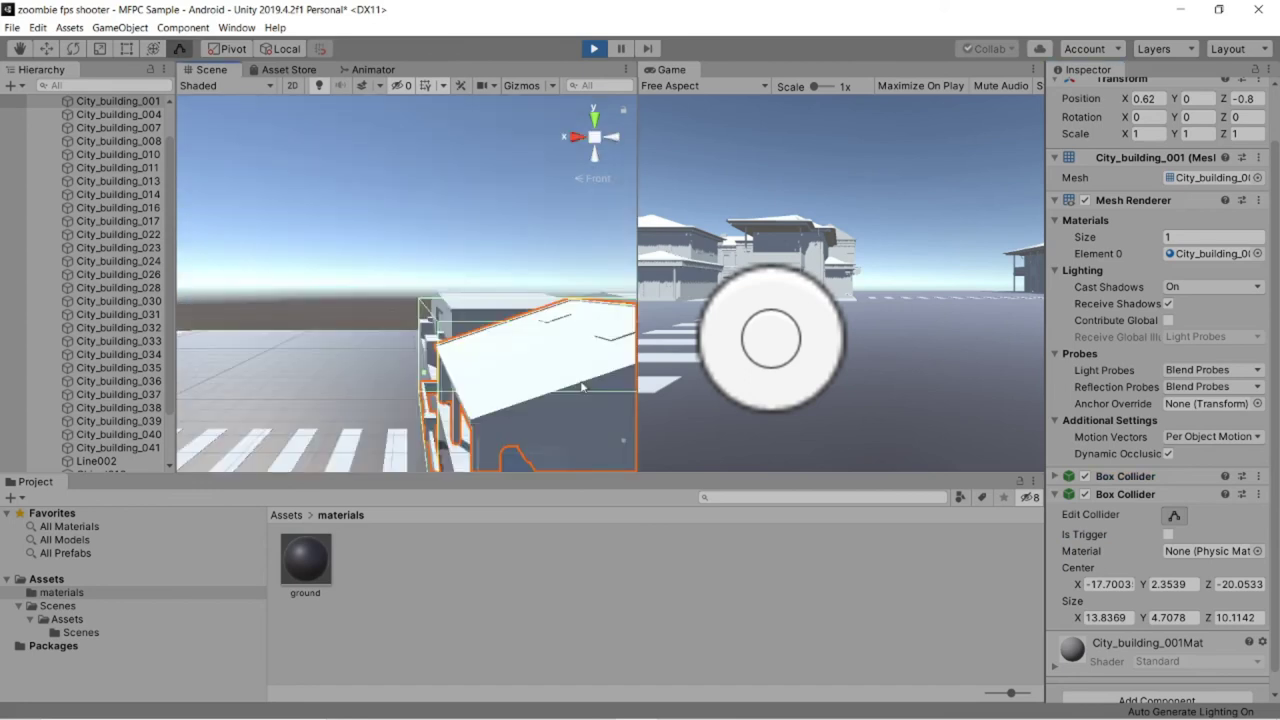